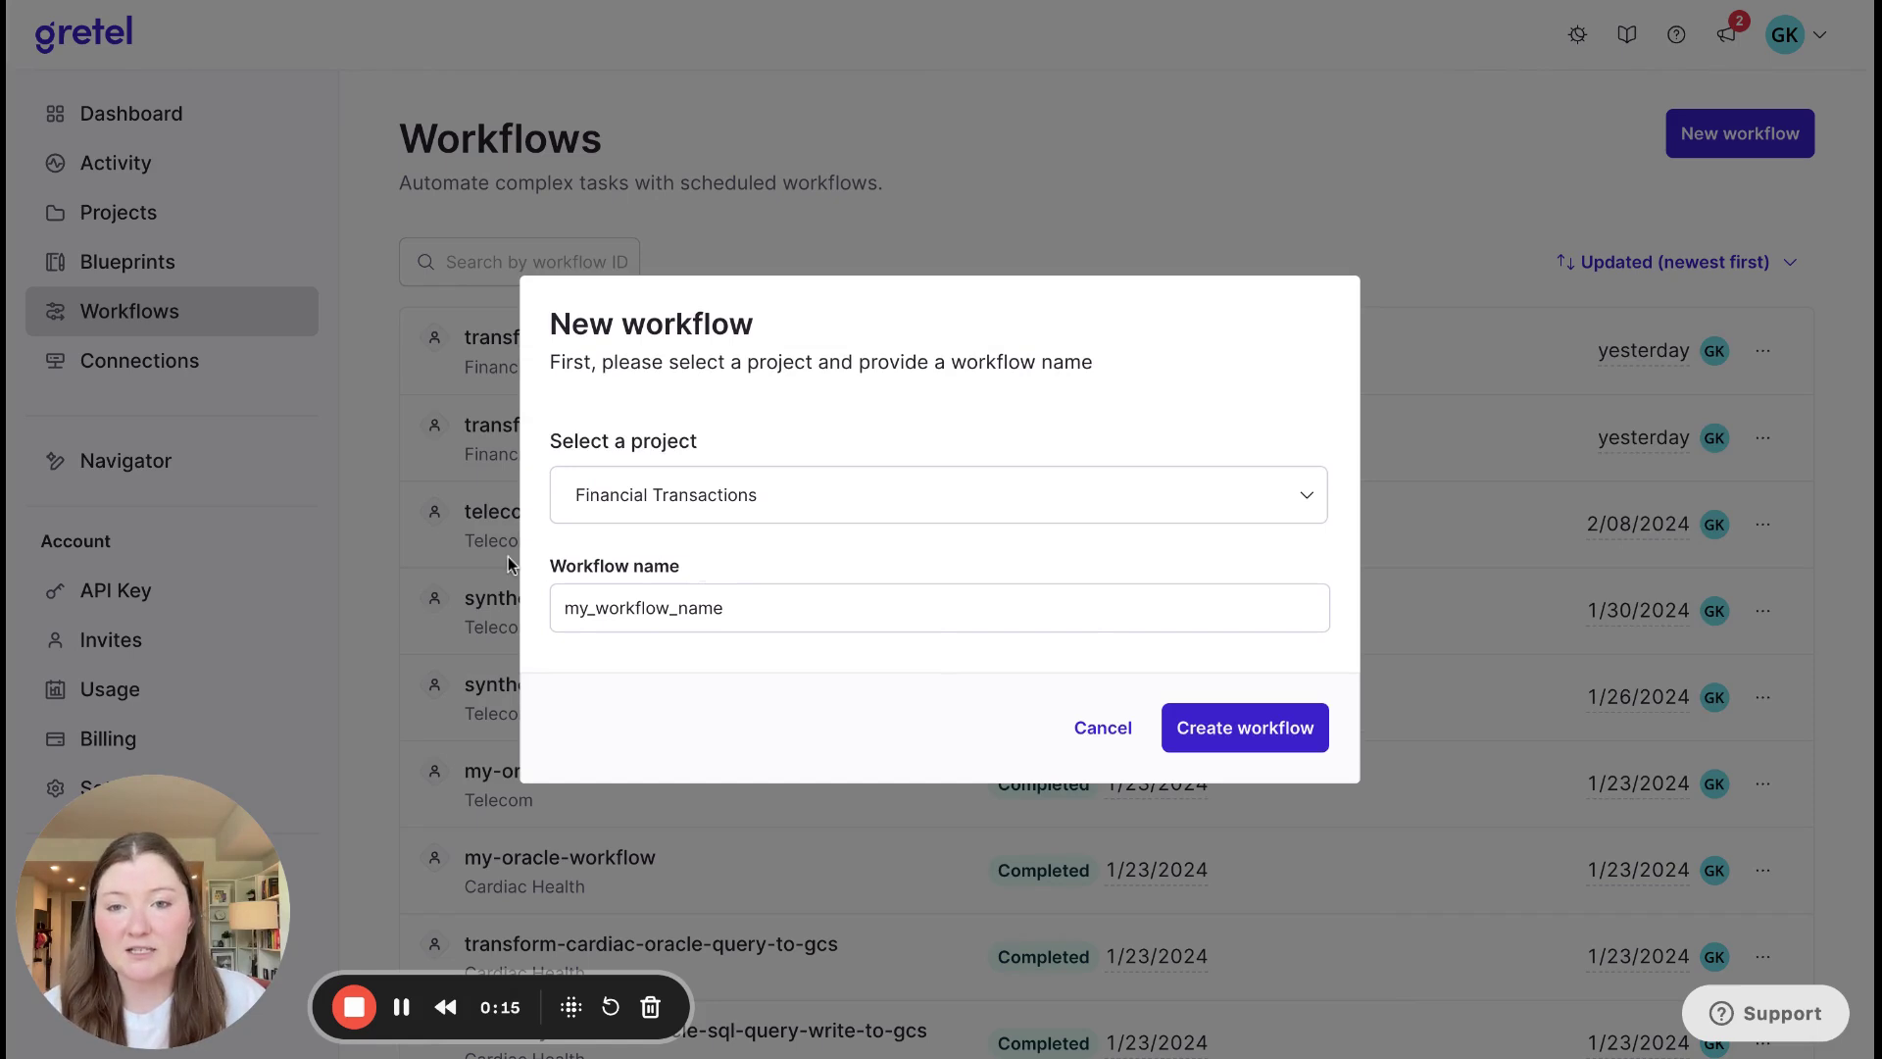
Name the new workflow transform-synthesize-customer-transactions and create it in the Financial Transactions project
click(774, 609)
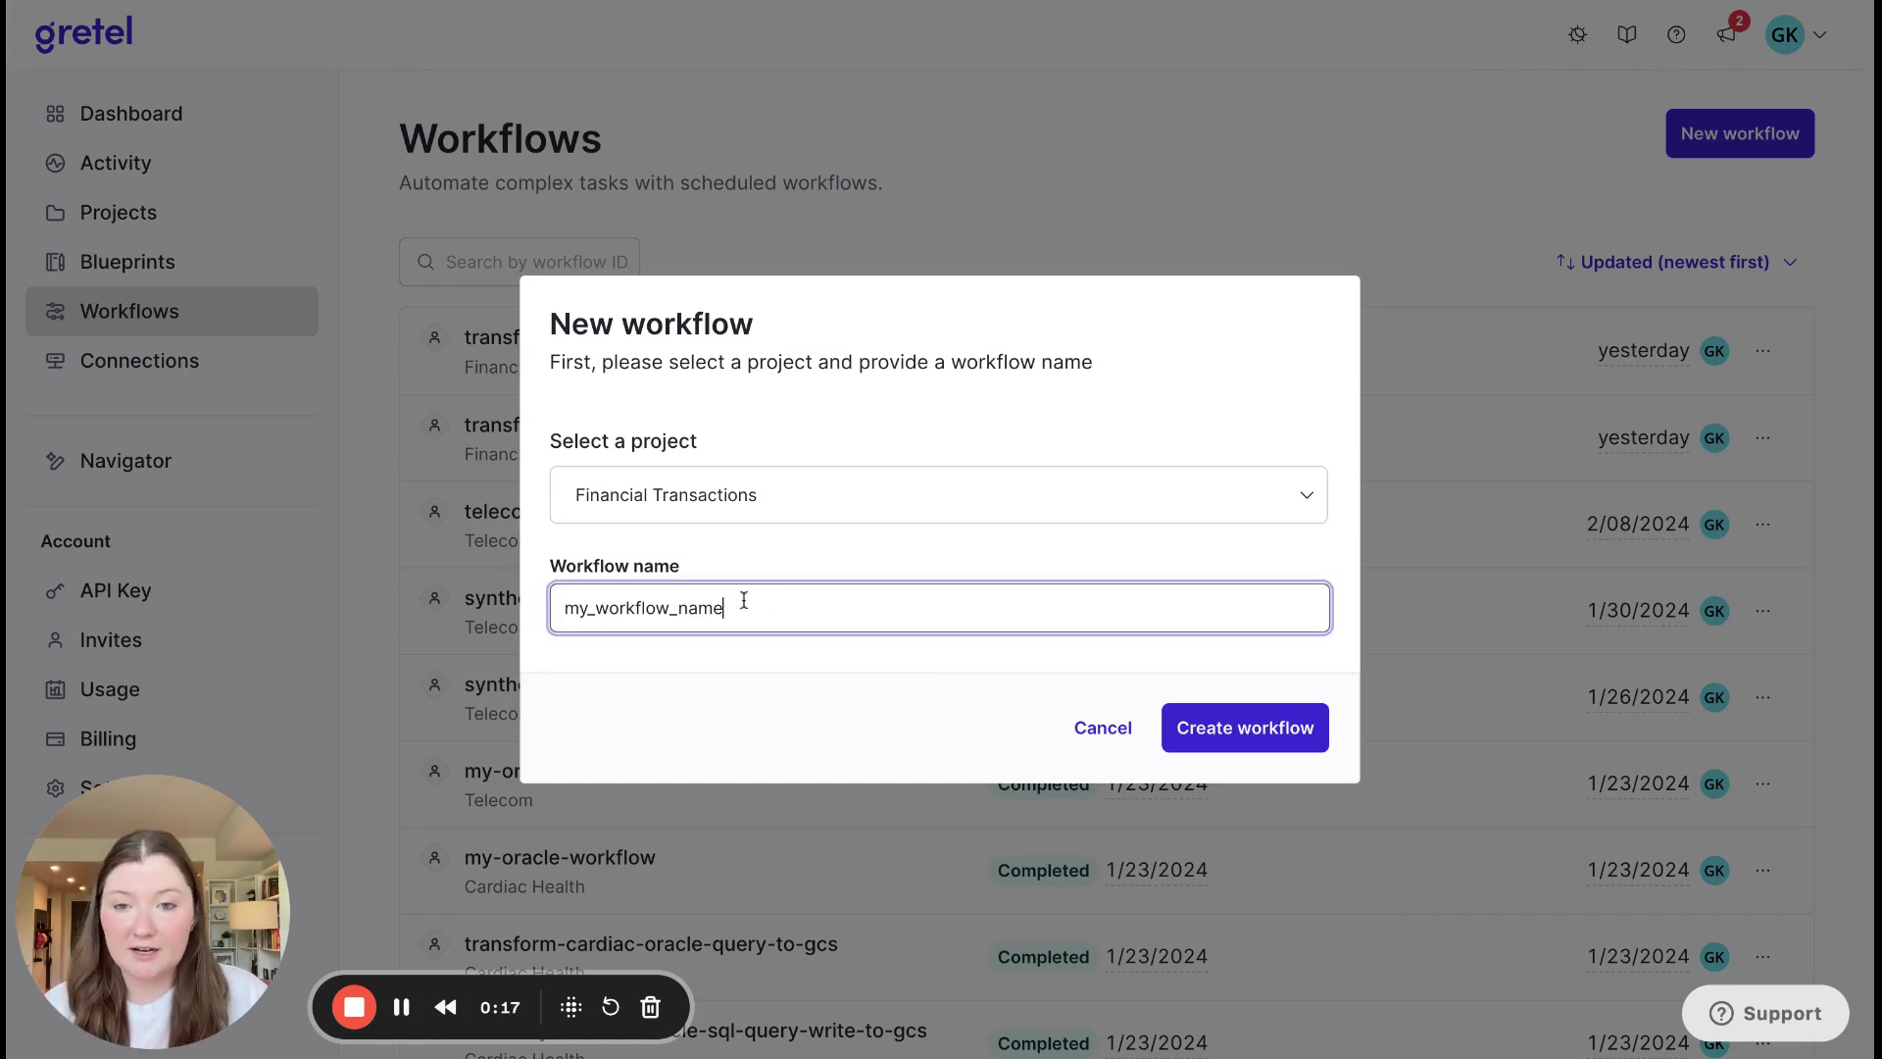
key(ctrl+a)
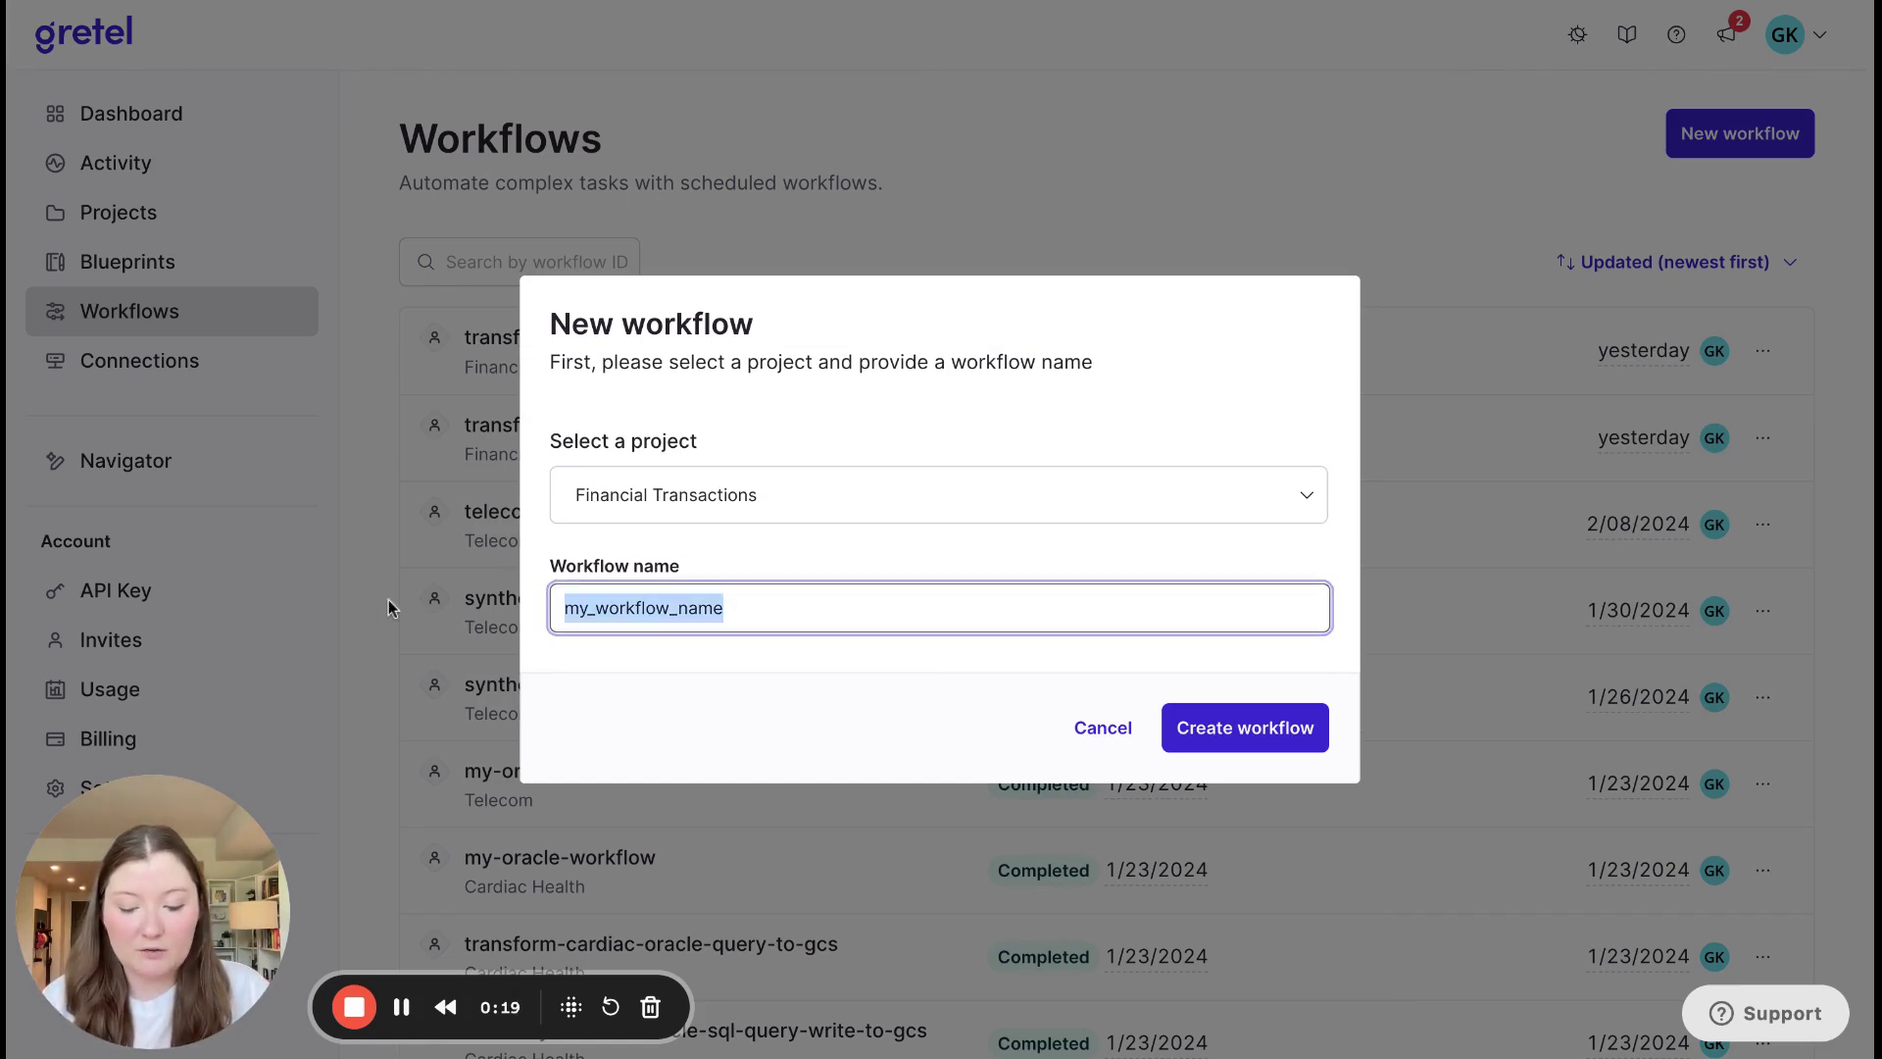
text(p)
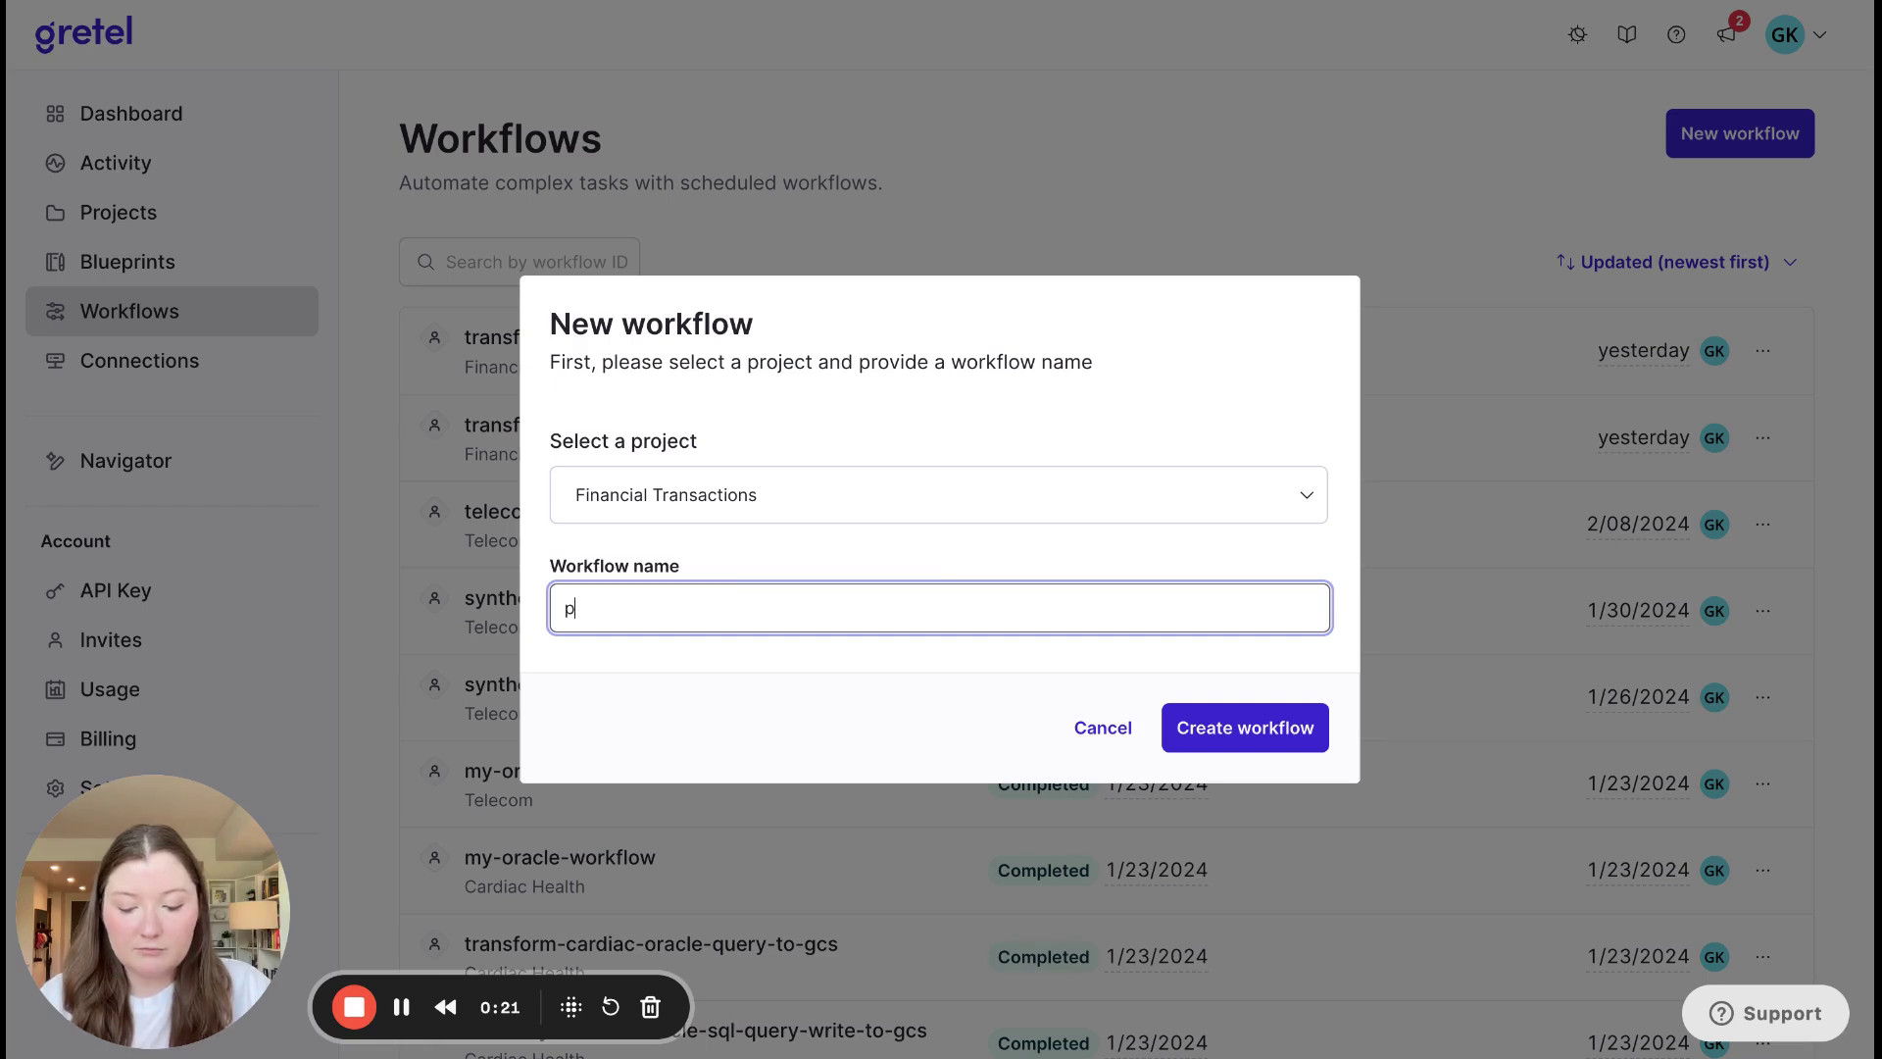
key(BackSpace)
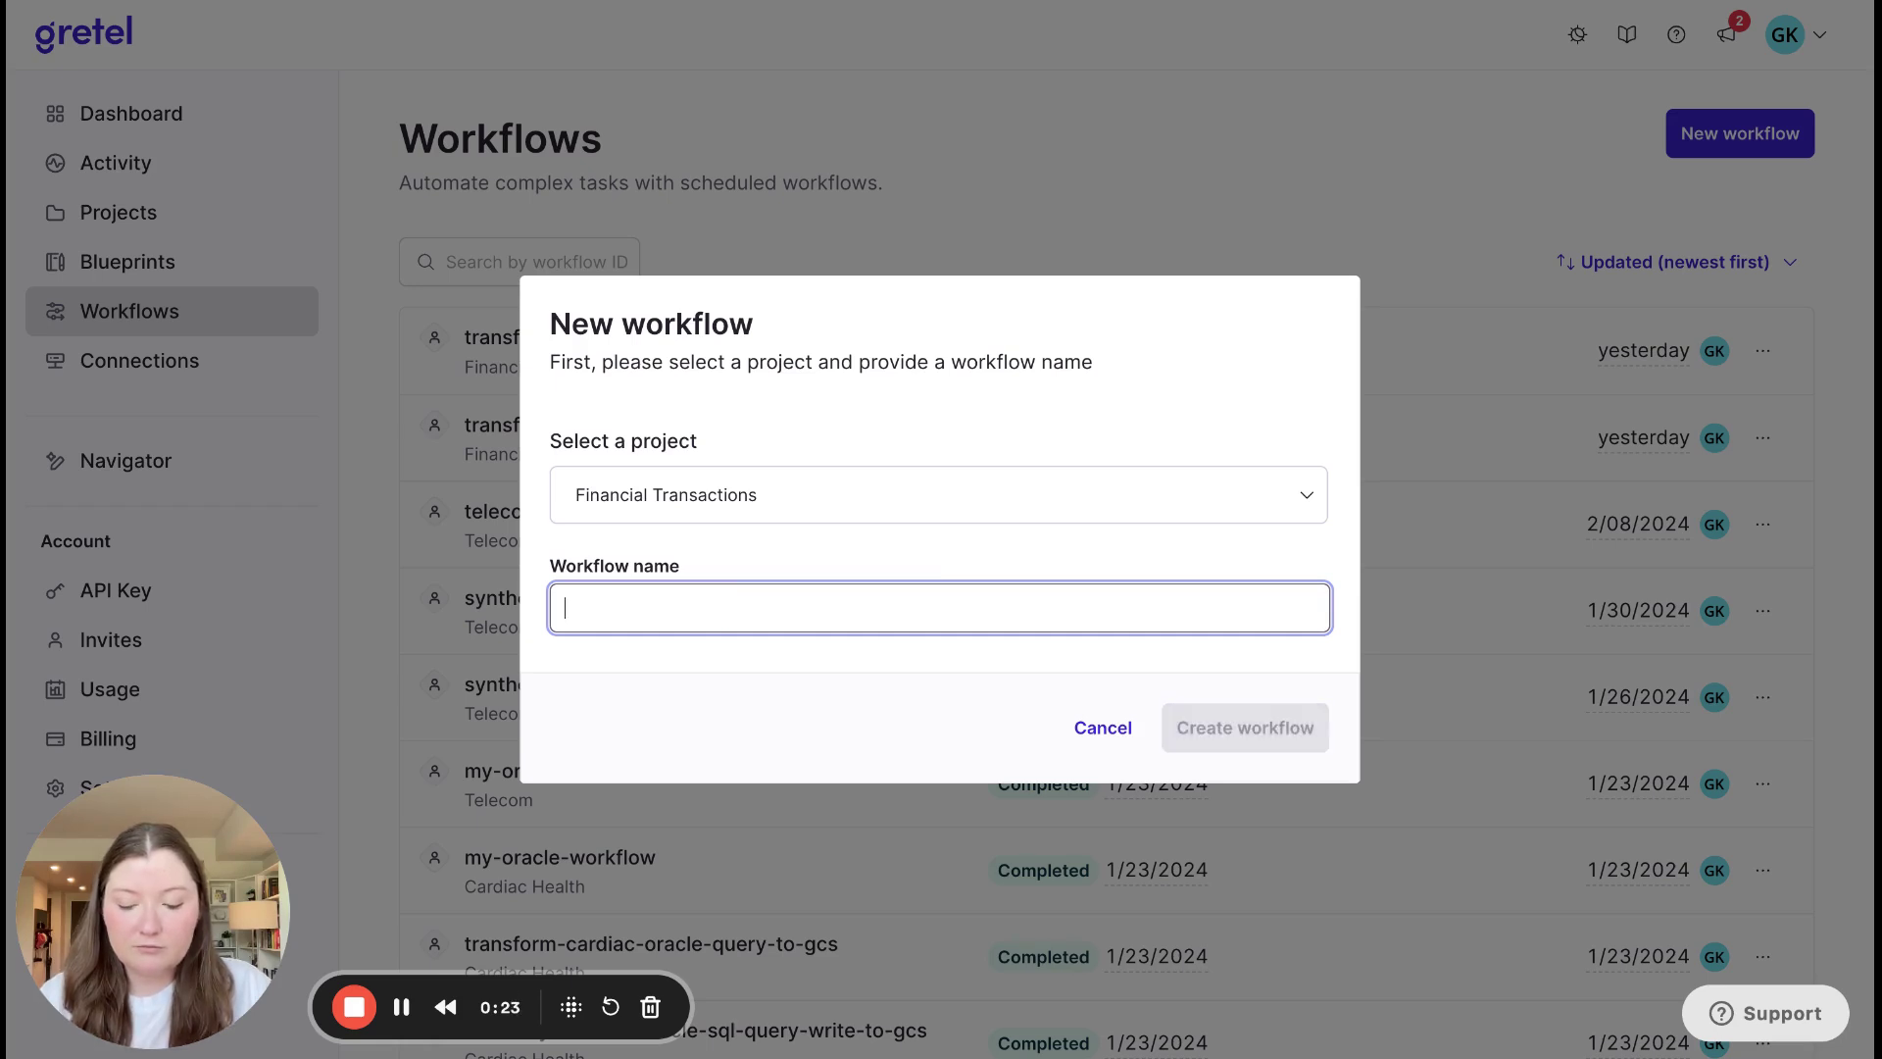
text(transform-synthesize-customer-transactions)
click(584, 679)
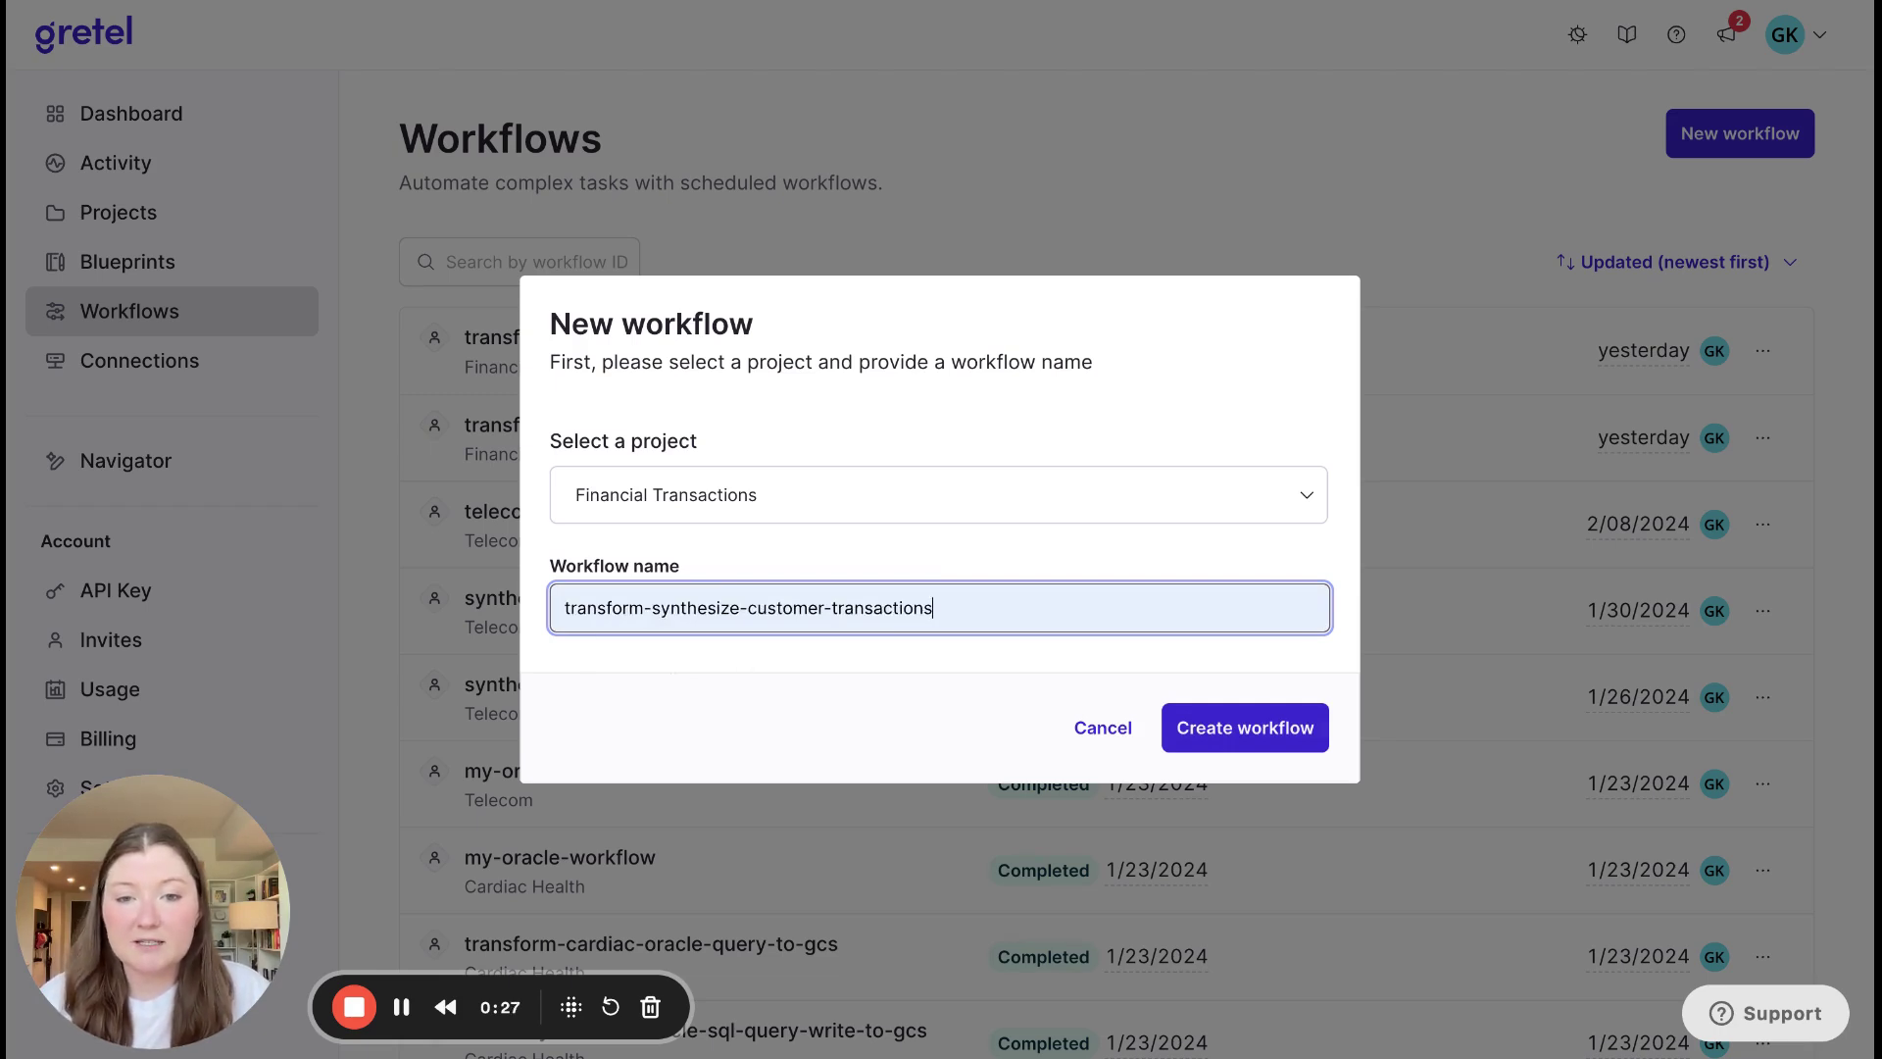
click(1248, 727)
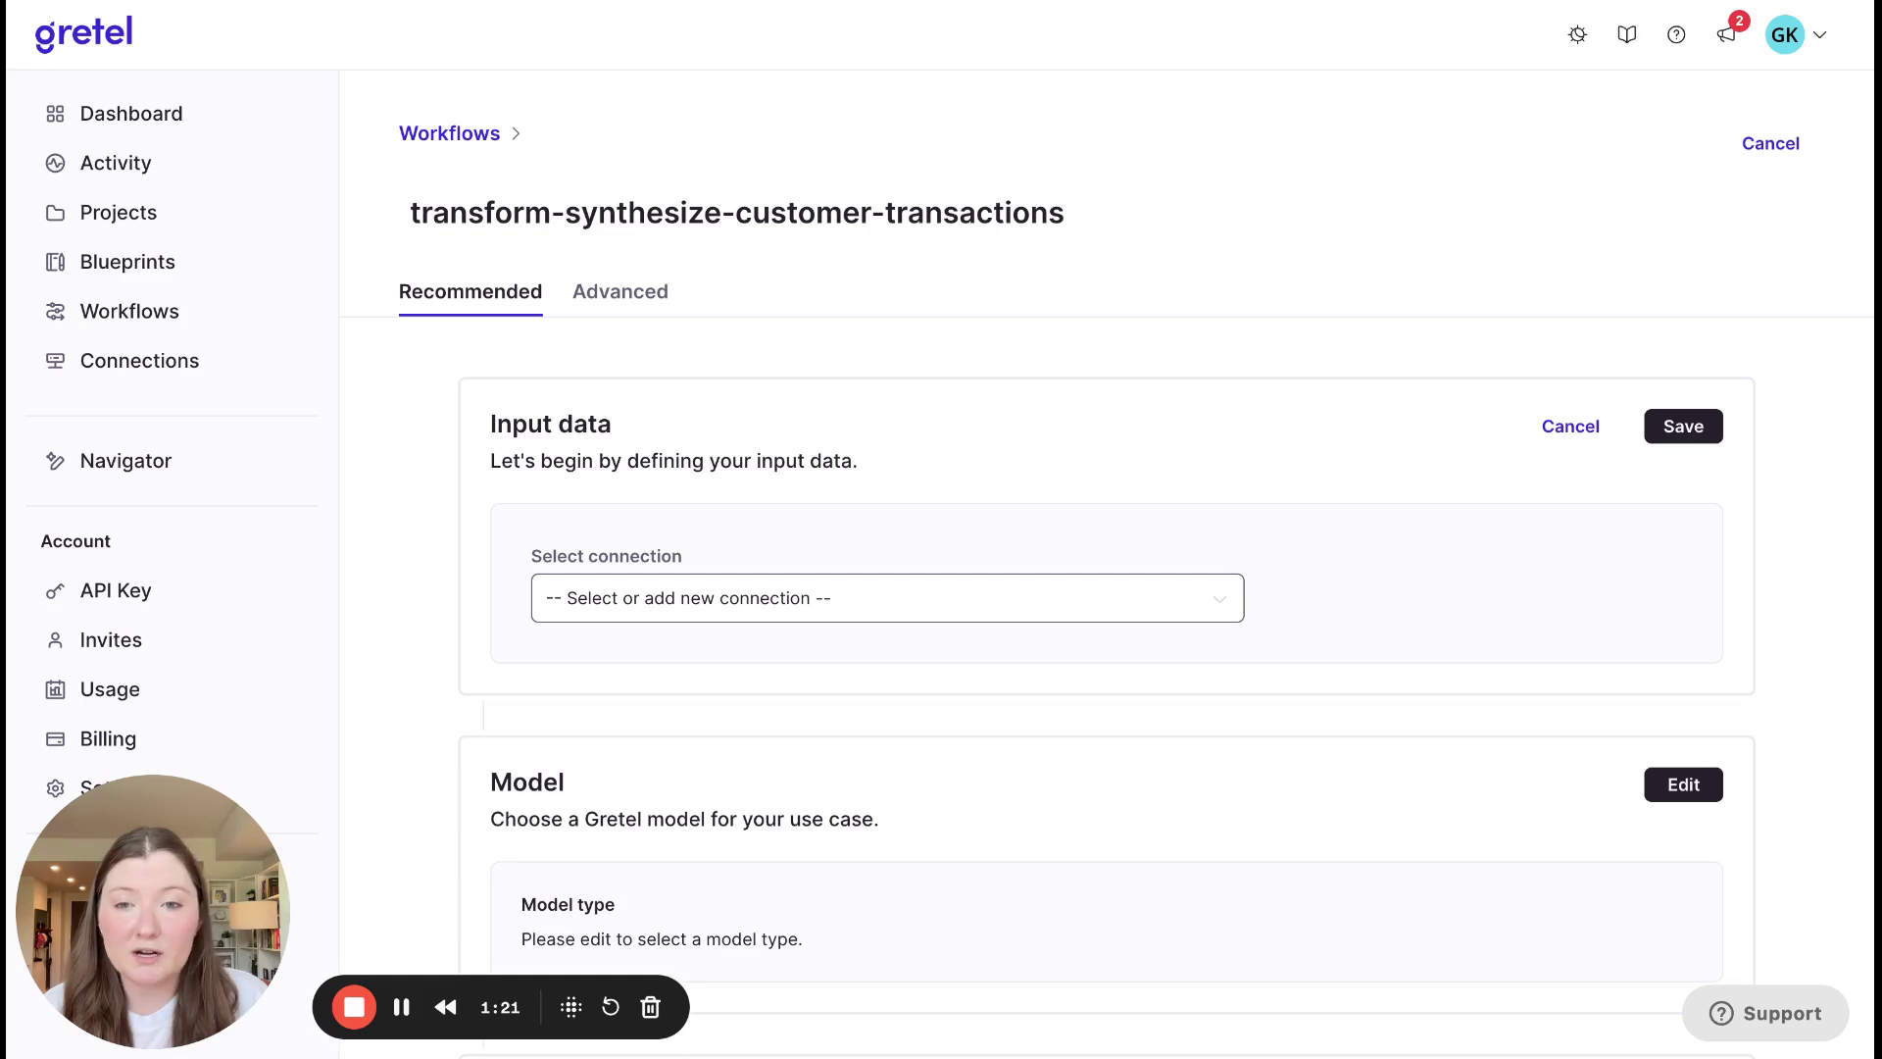
click(888, 598)
click(862, 962)
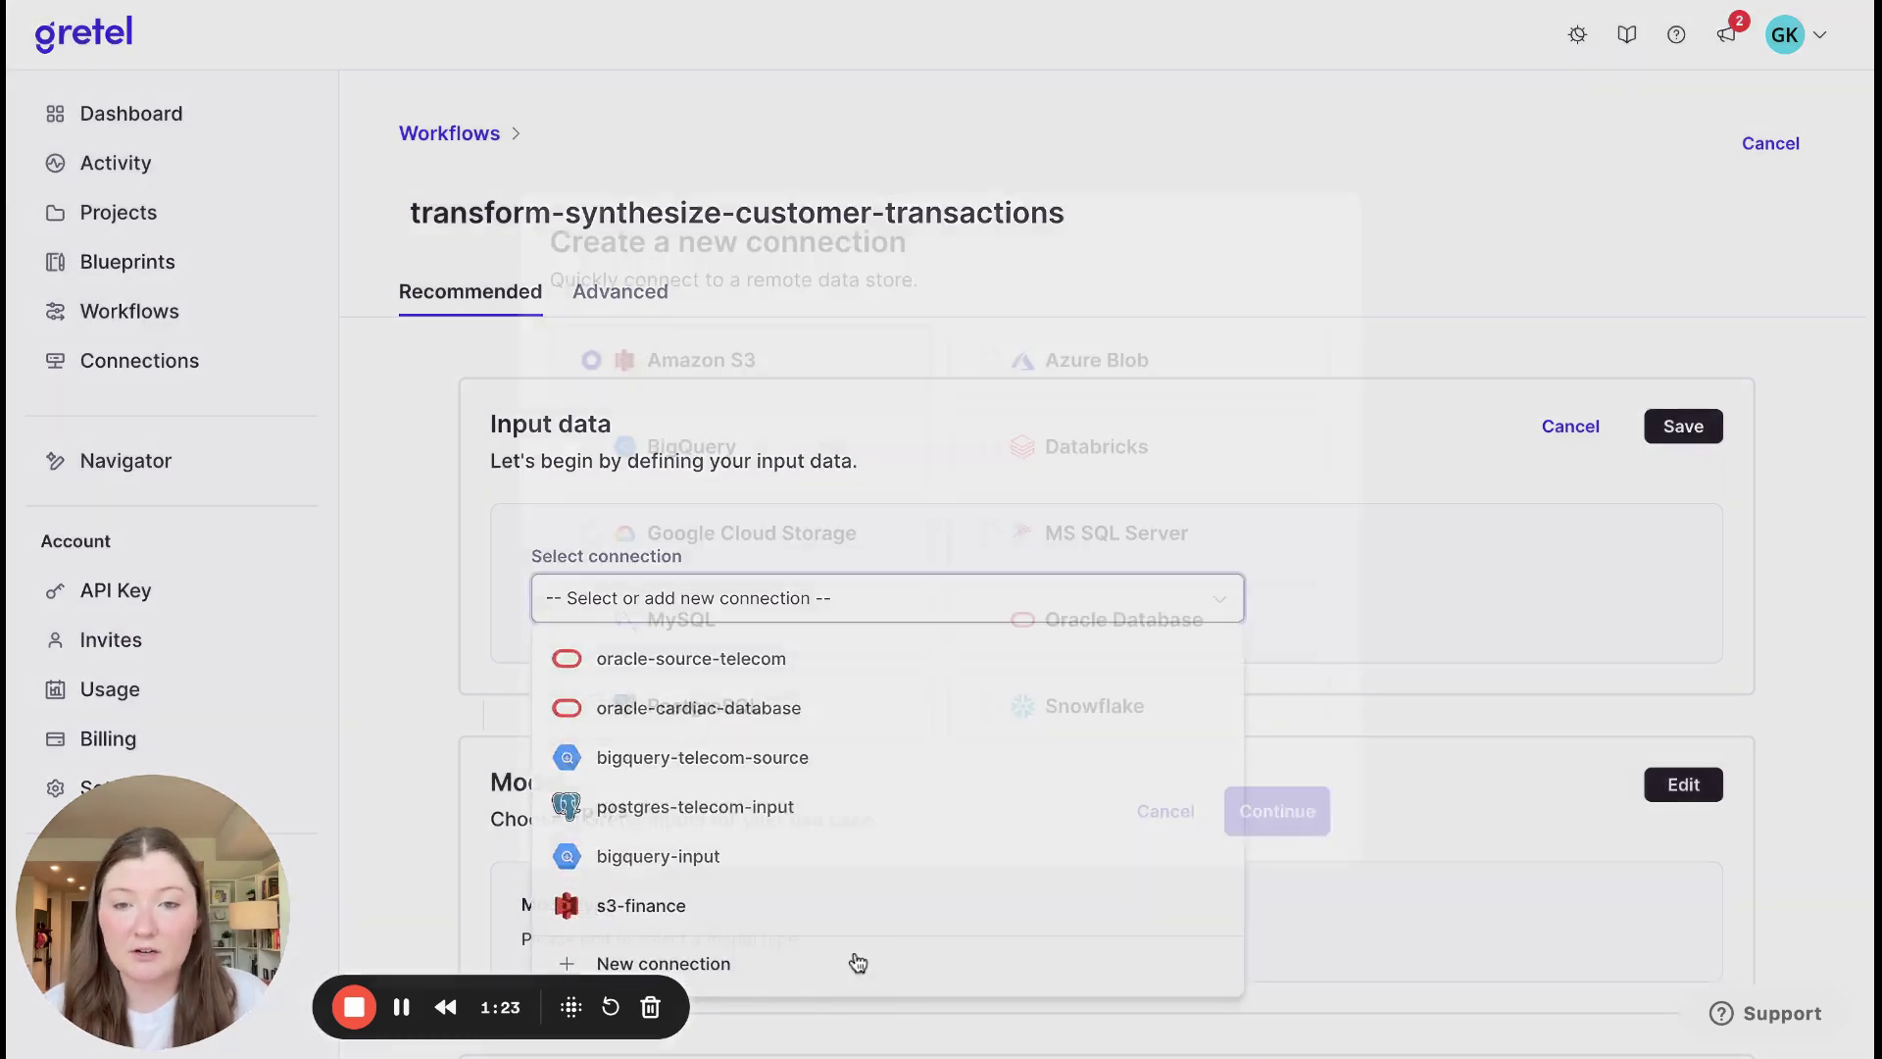
click(1166, 811)
Choose the s3-finance connection for the input data and set its bucket to customer-financial-transactions
click(885, 597)
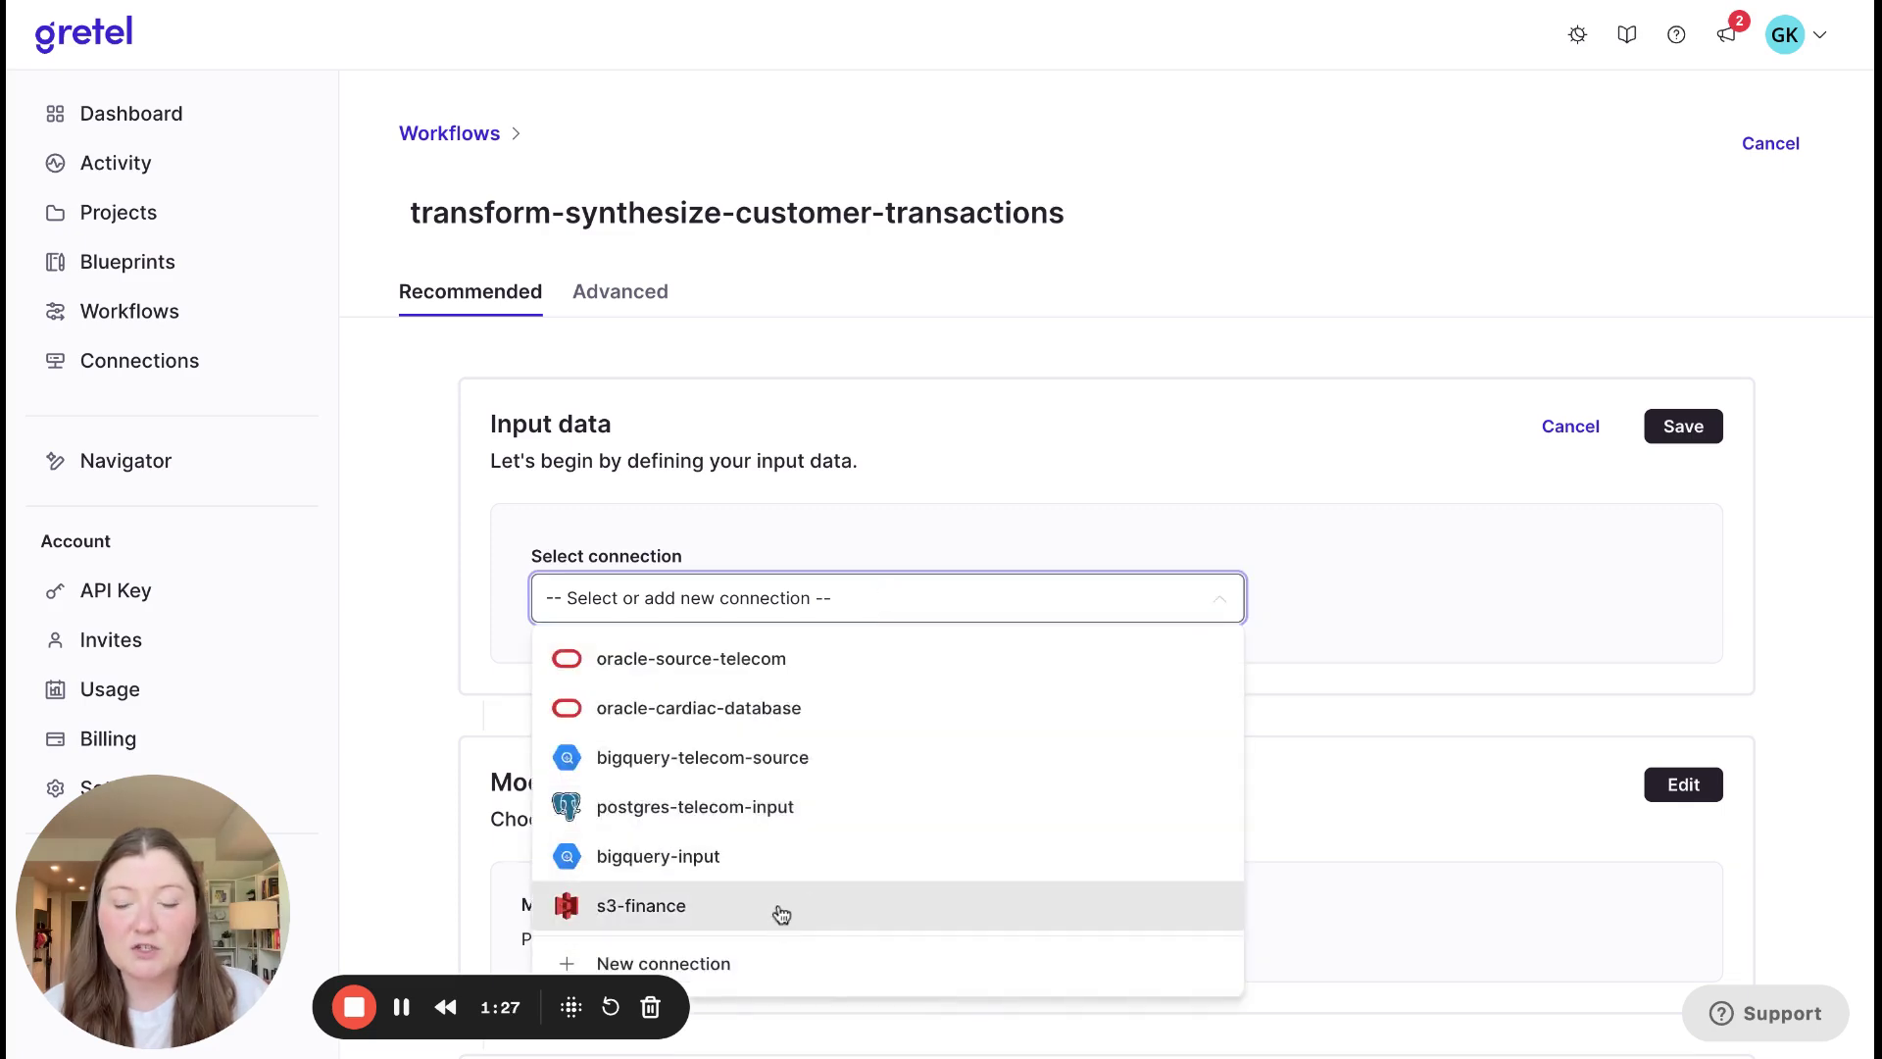
click(781, 906)
click(656, 679)
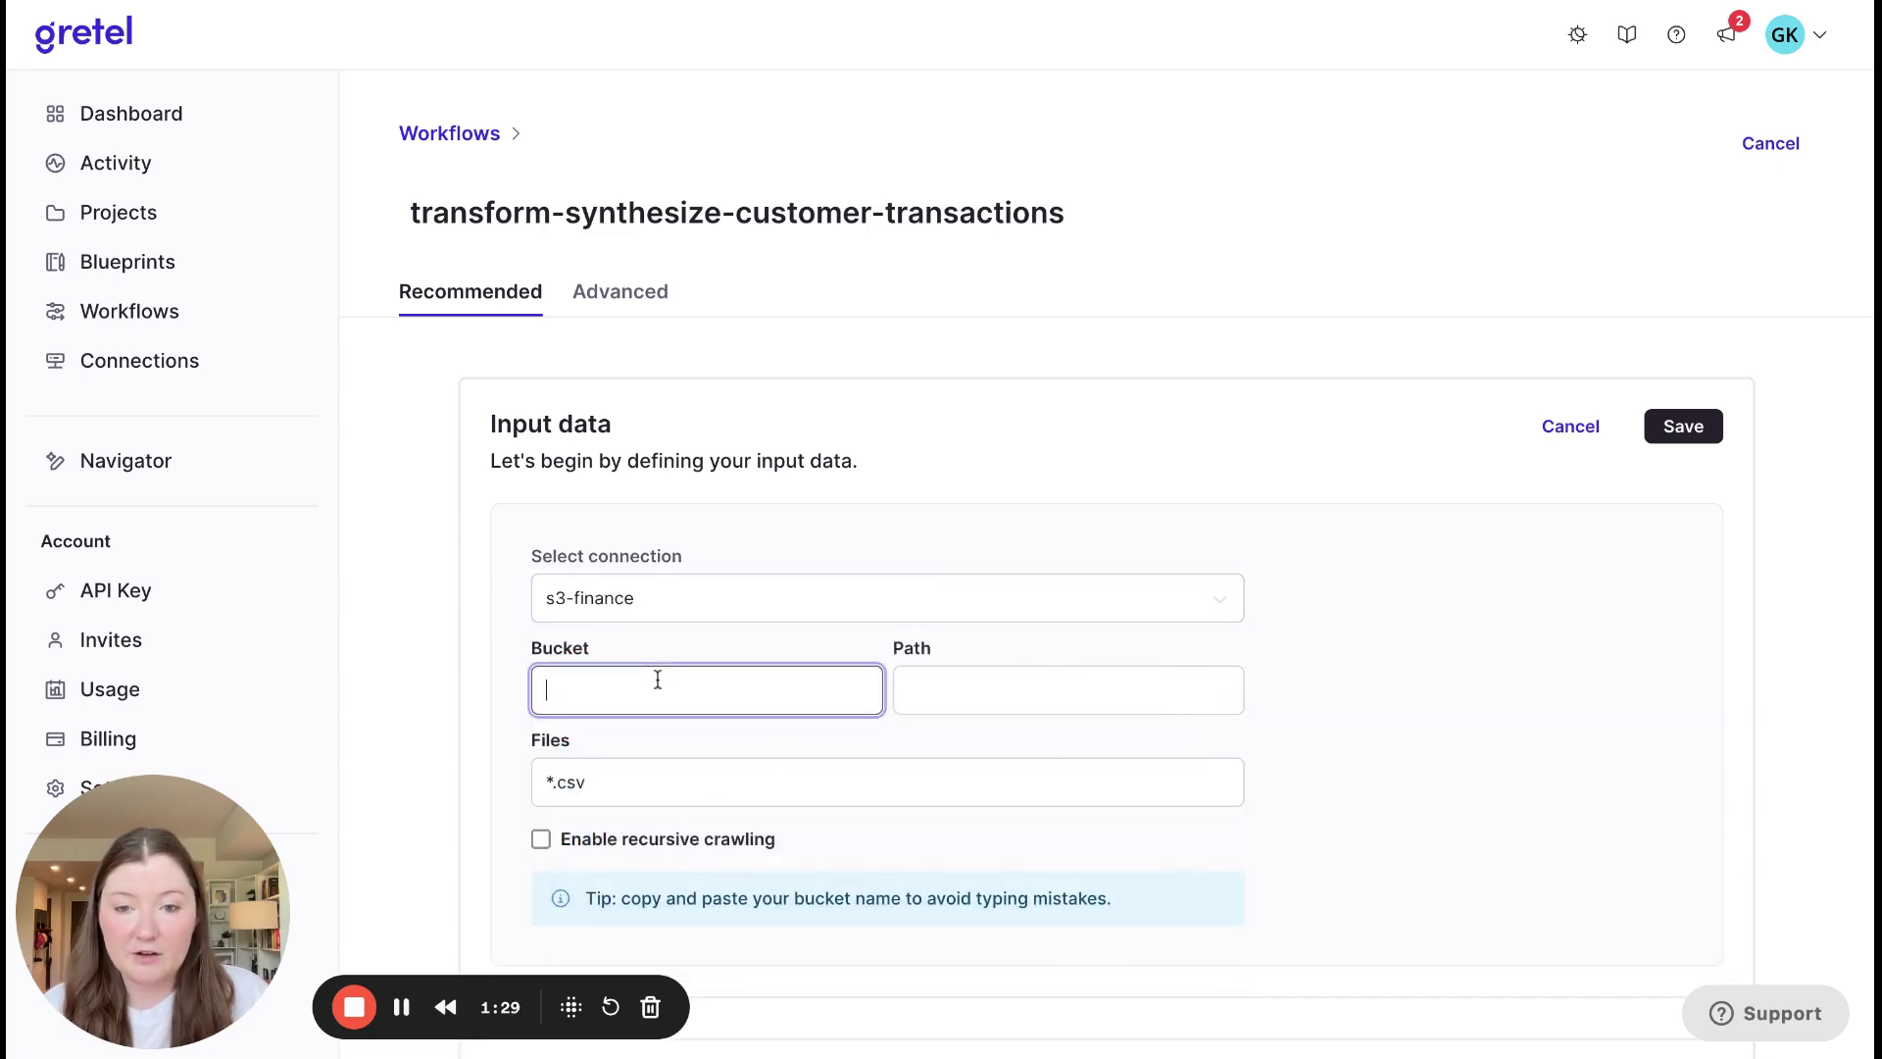
text(cu)
click(796, 715)
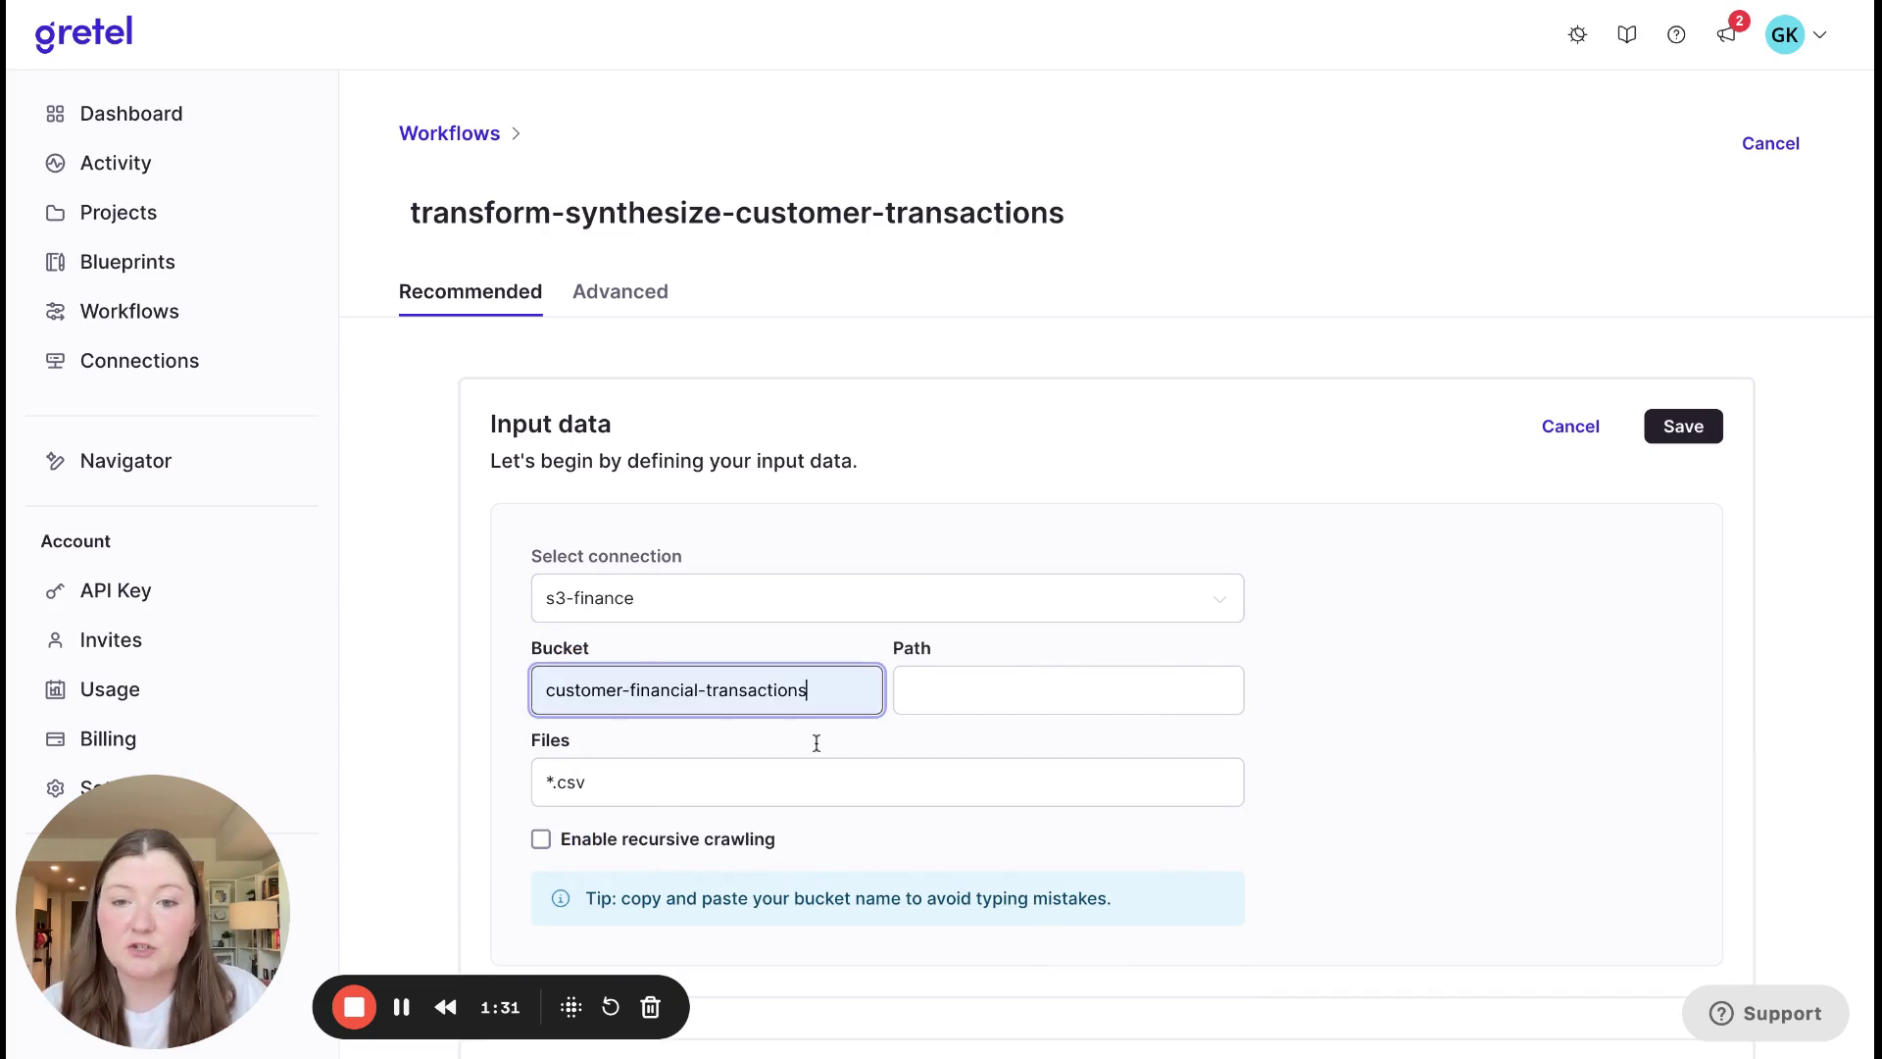
Set the input files to customer_transactions.csv and save the input data configuration
click(550, 787)
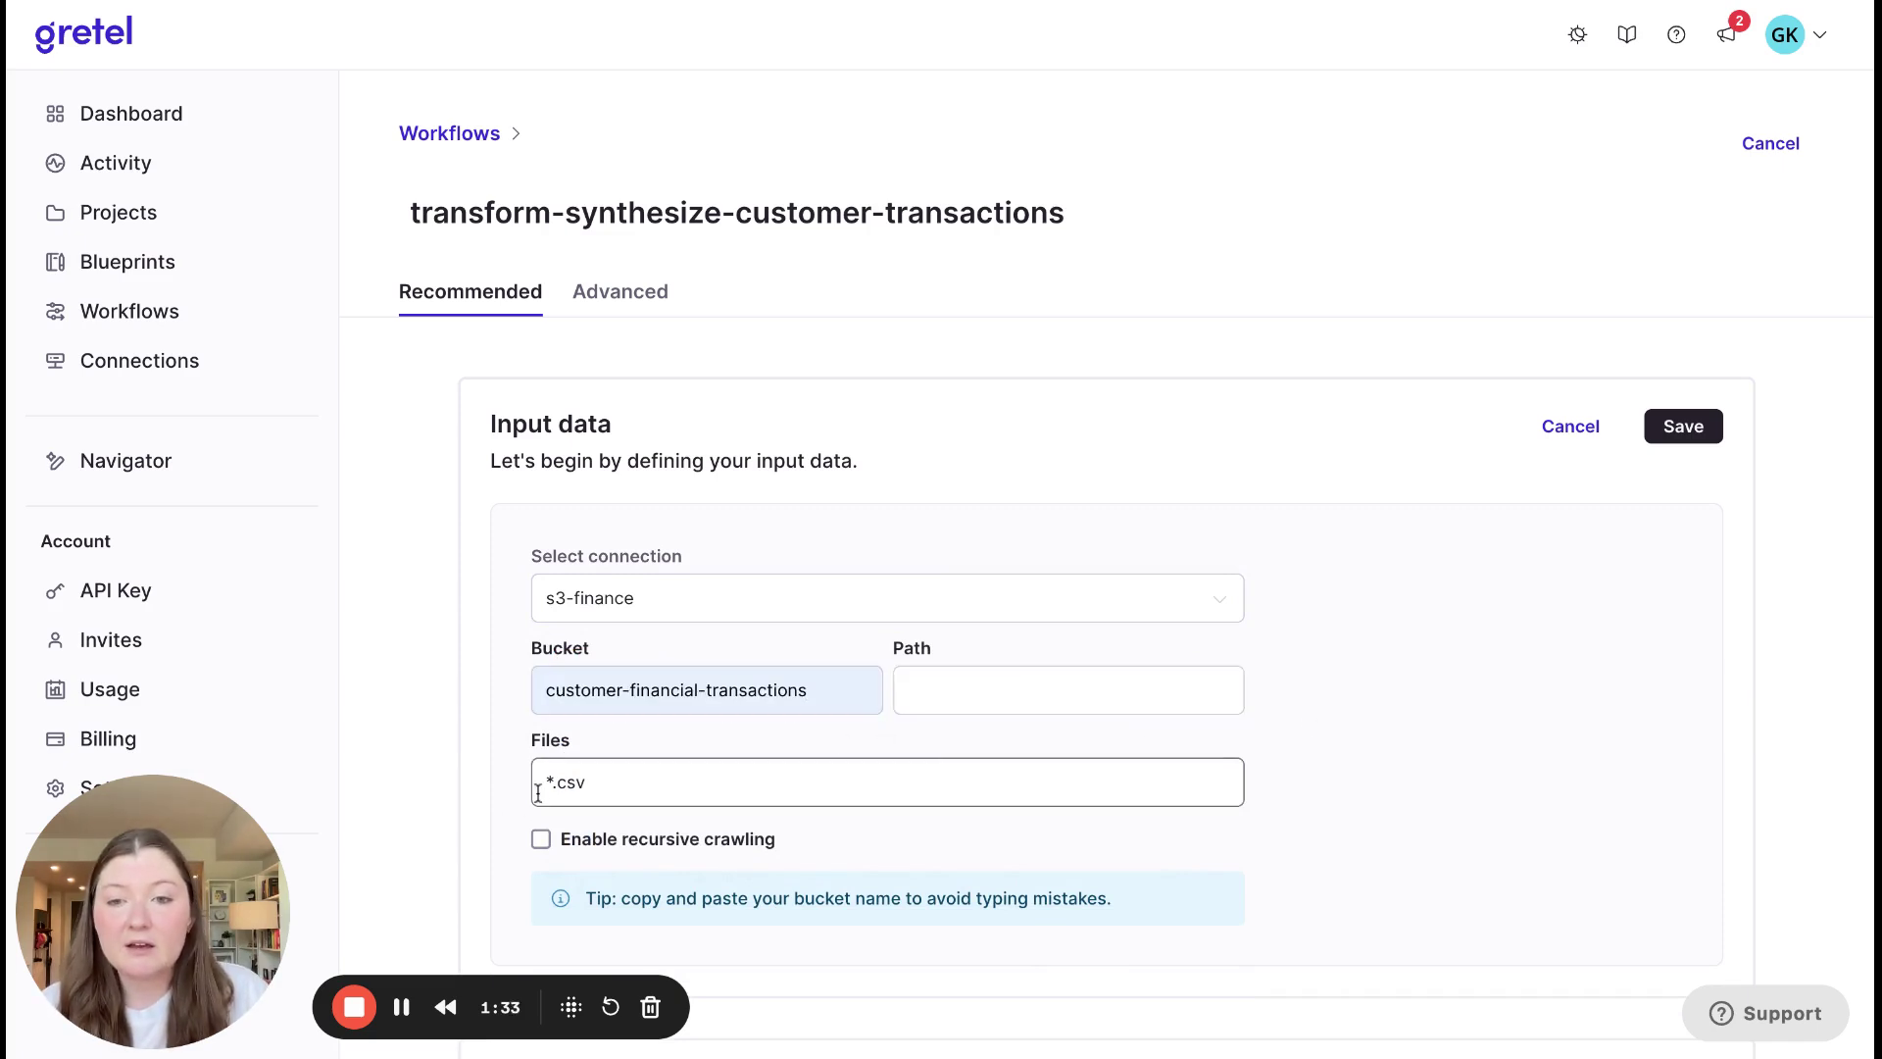
drag(552, 789, 541, 790)
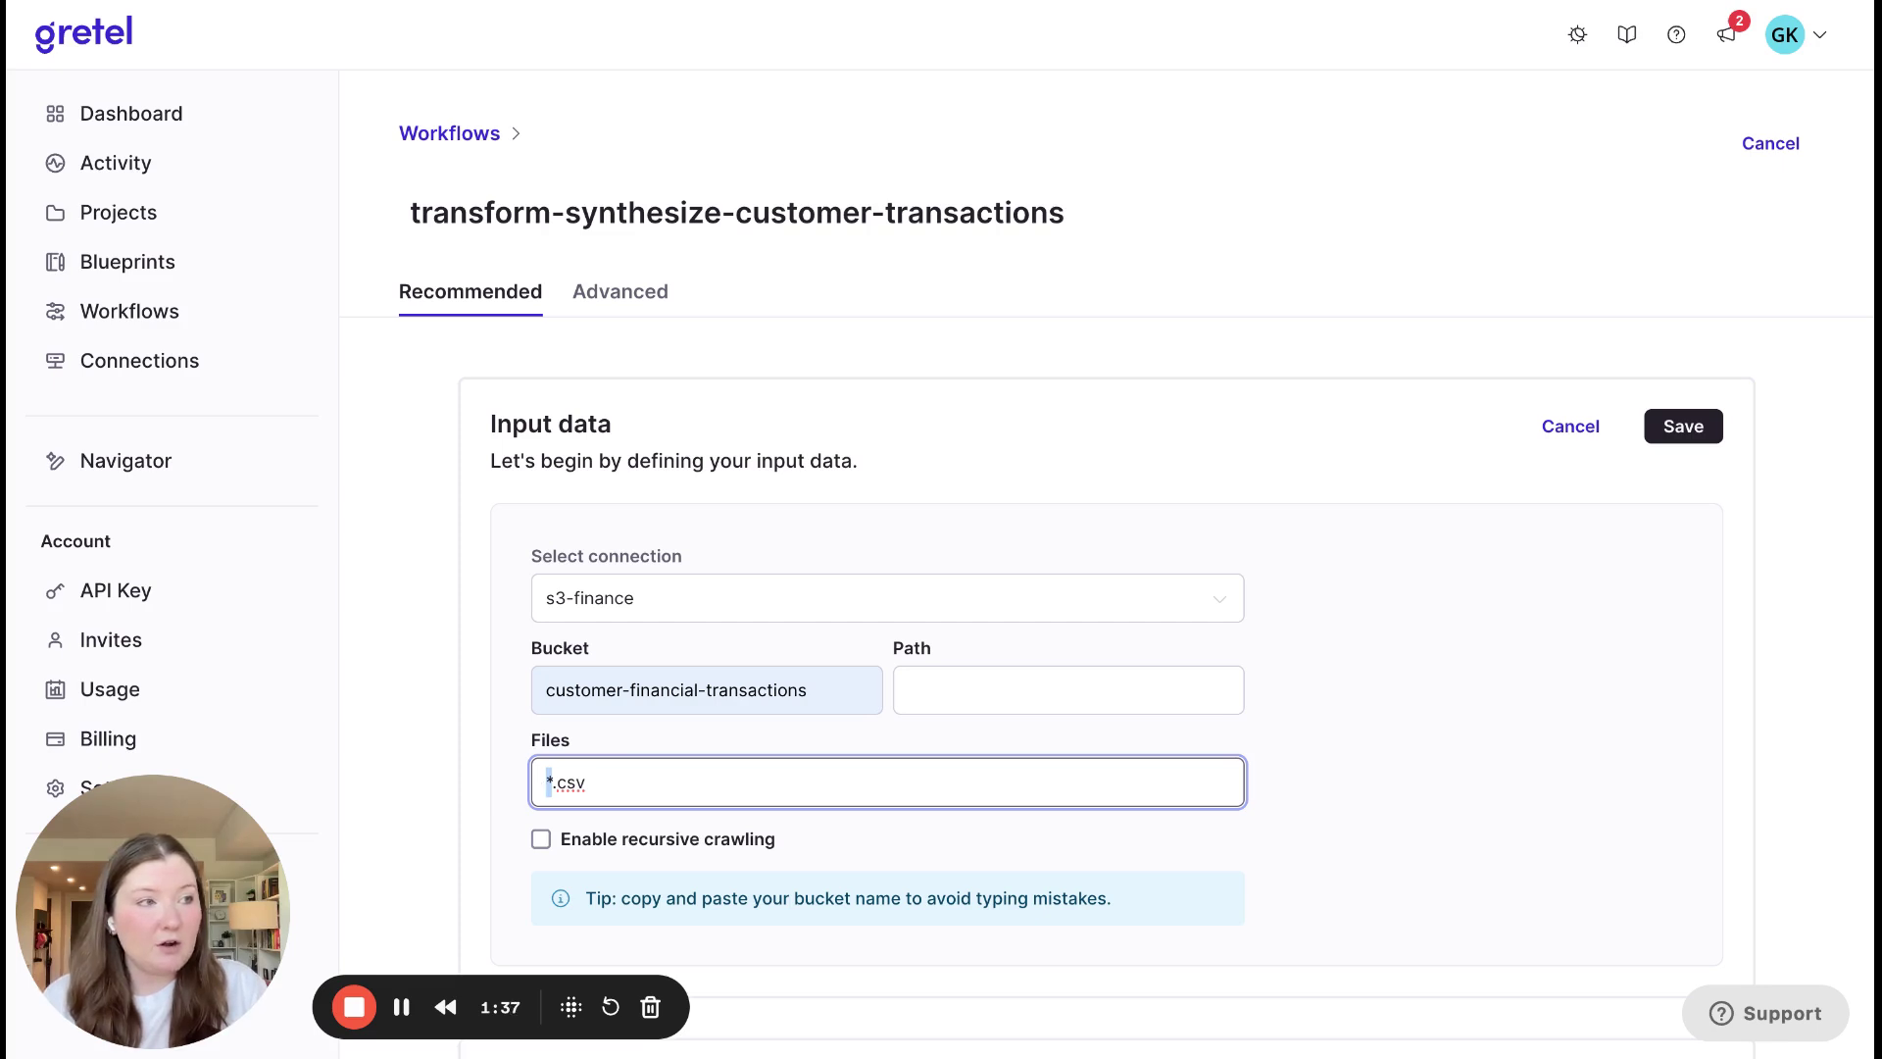
text(customer_)
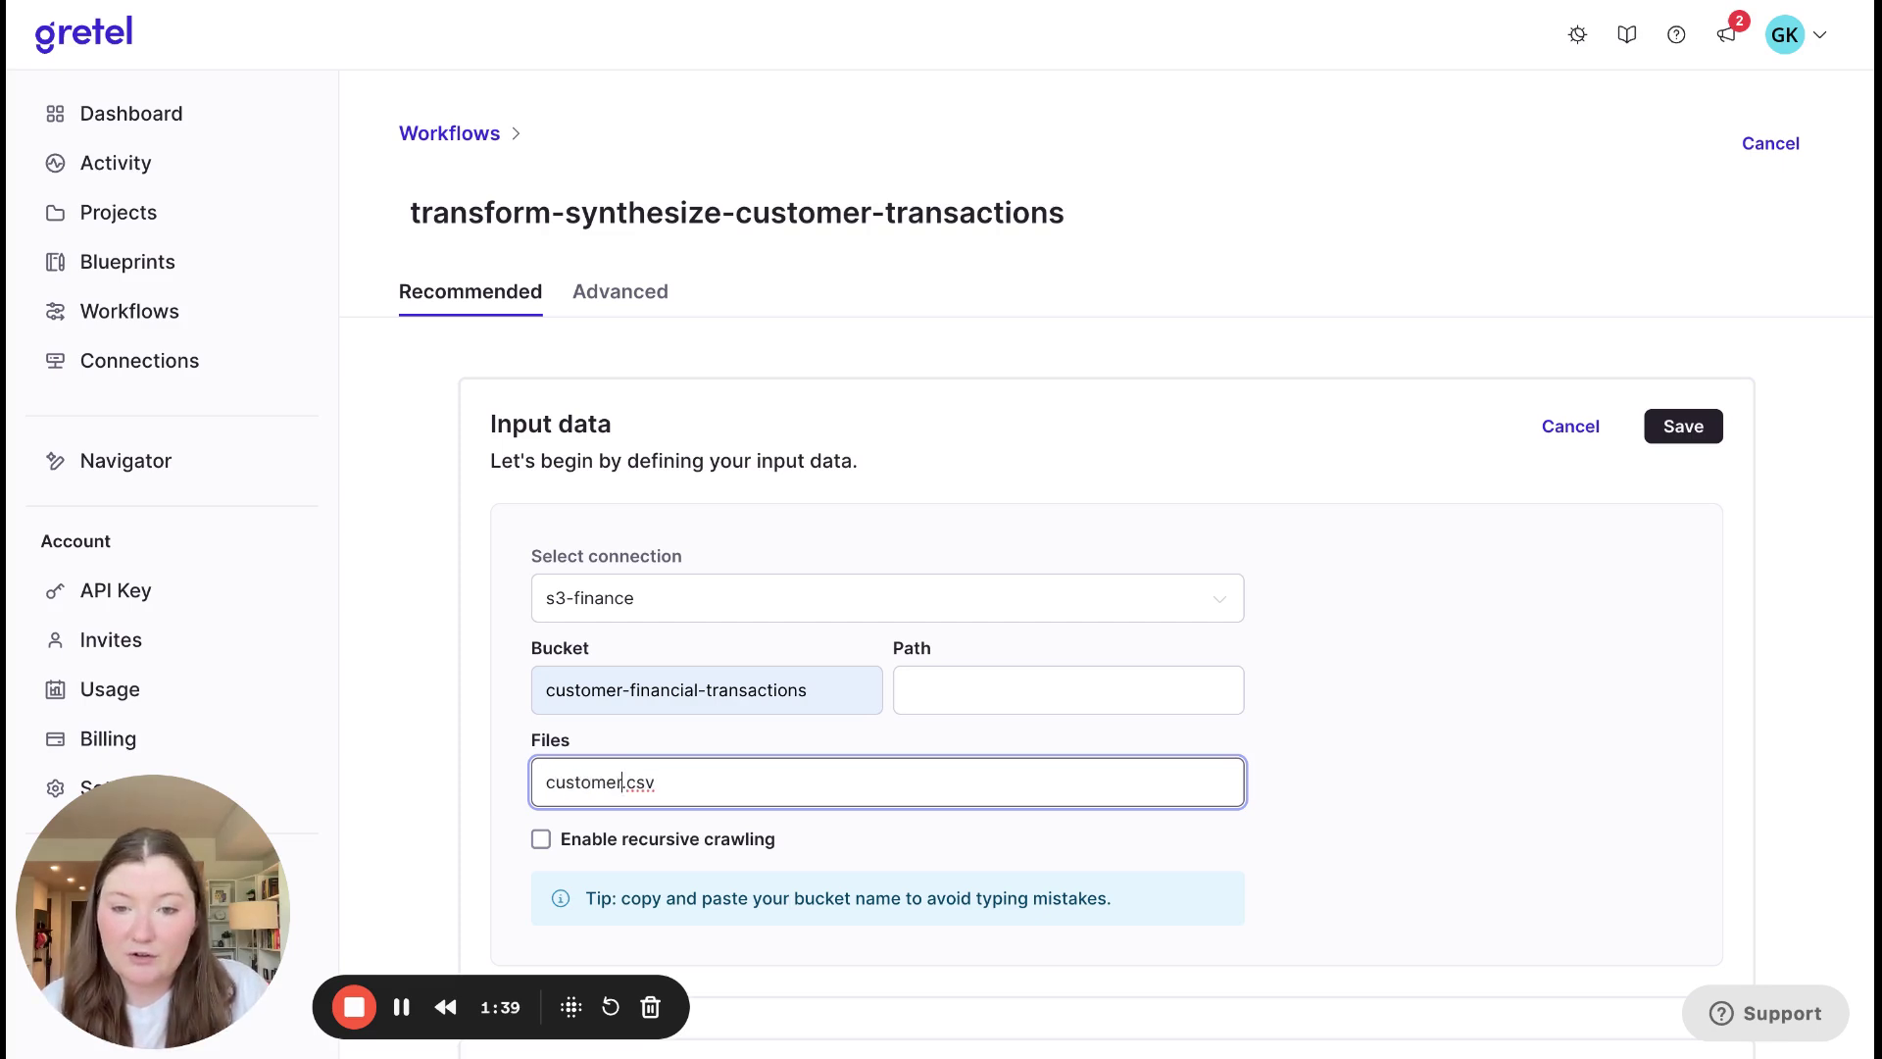
text(transac)
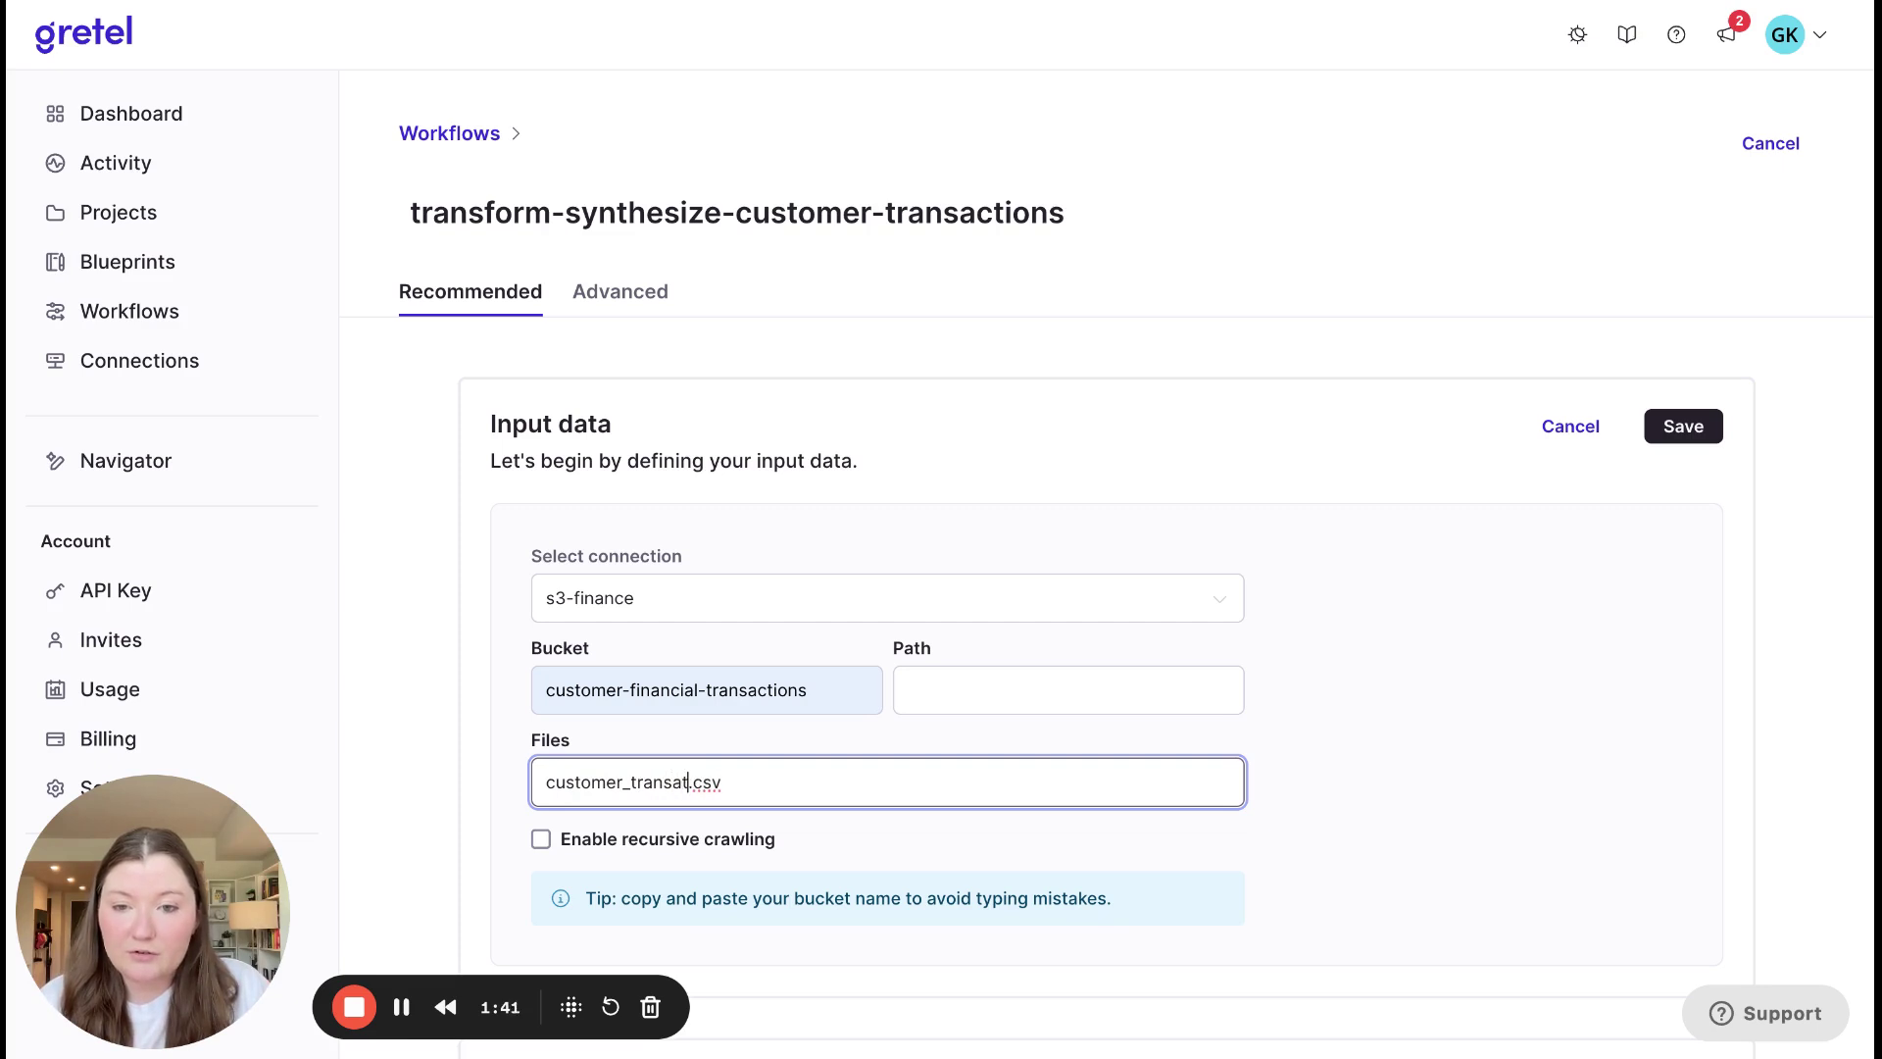
text(tions)
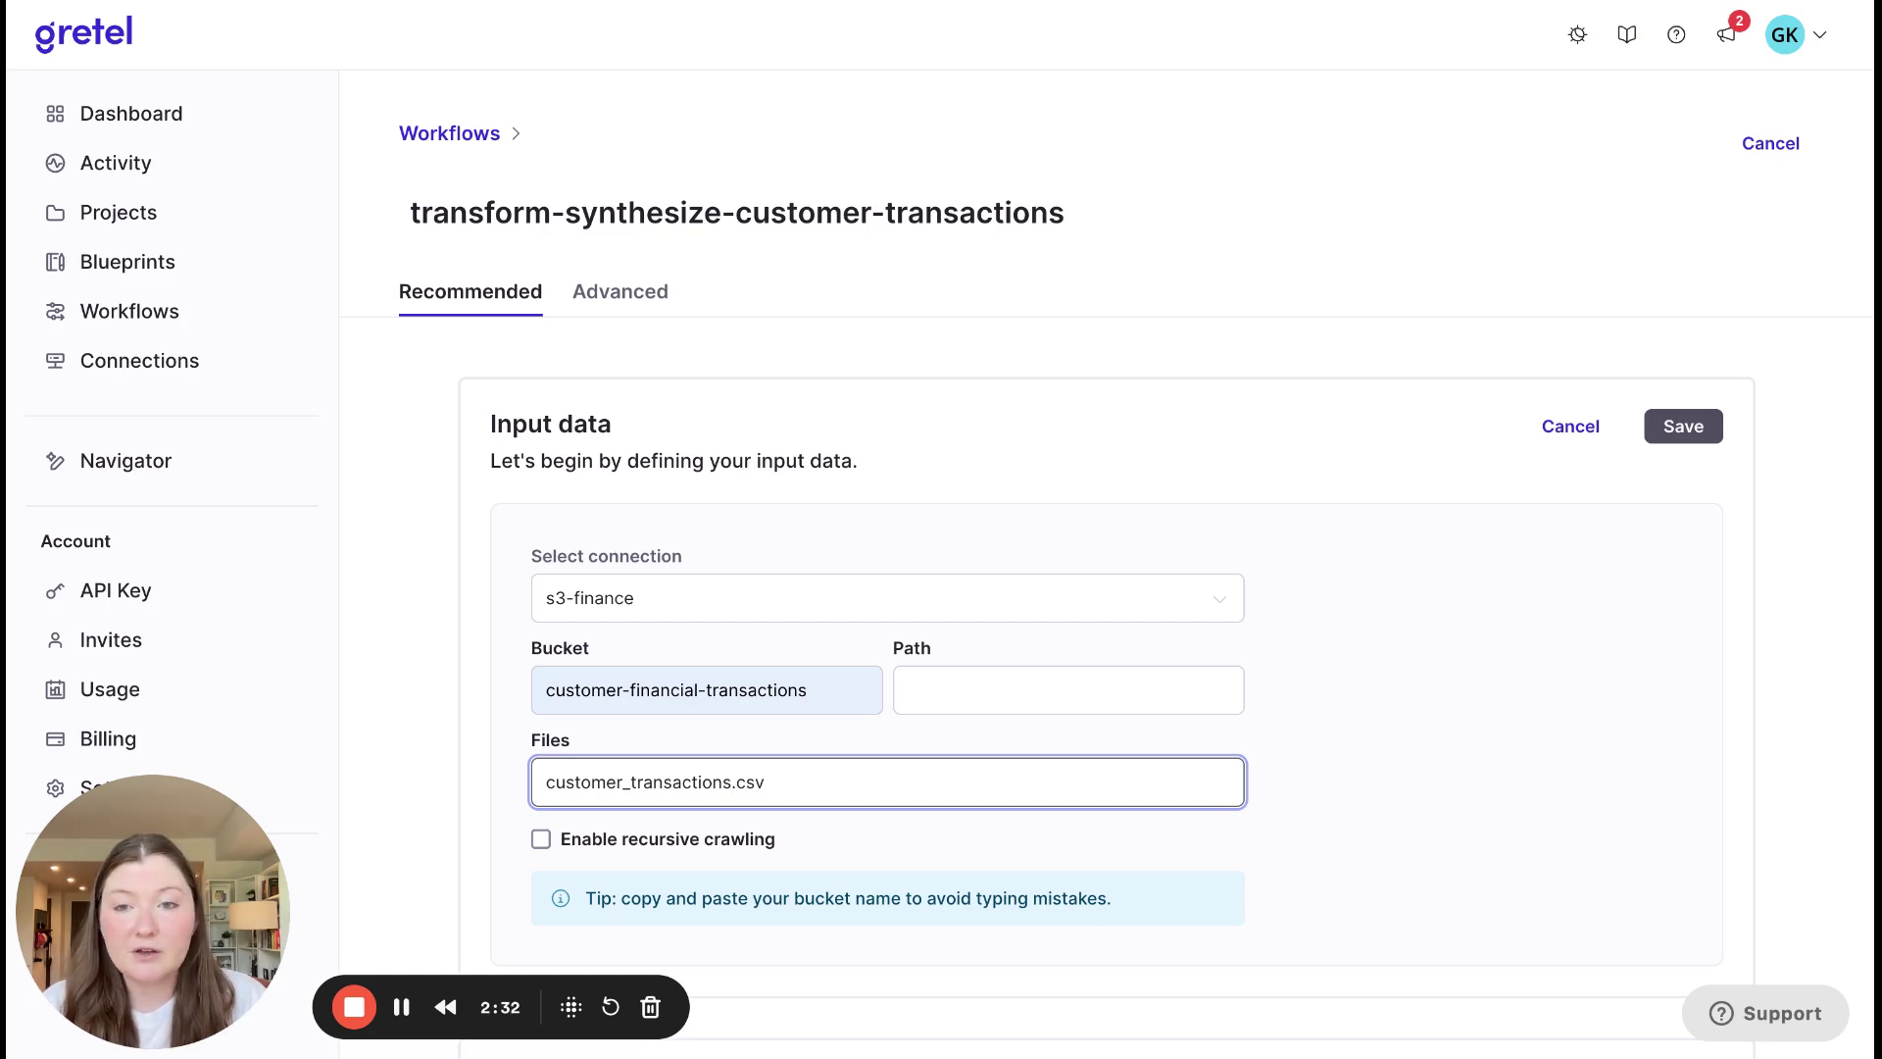
scroll(1470, 533, down, 1)
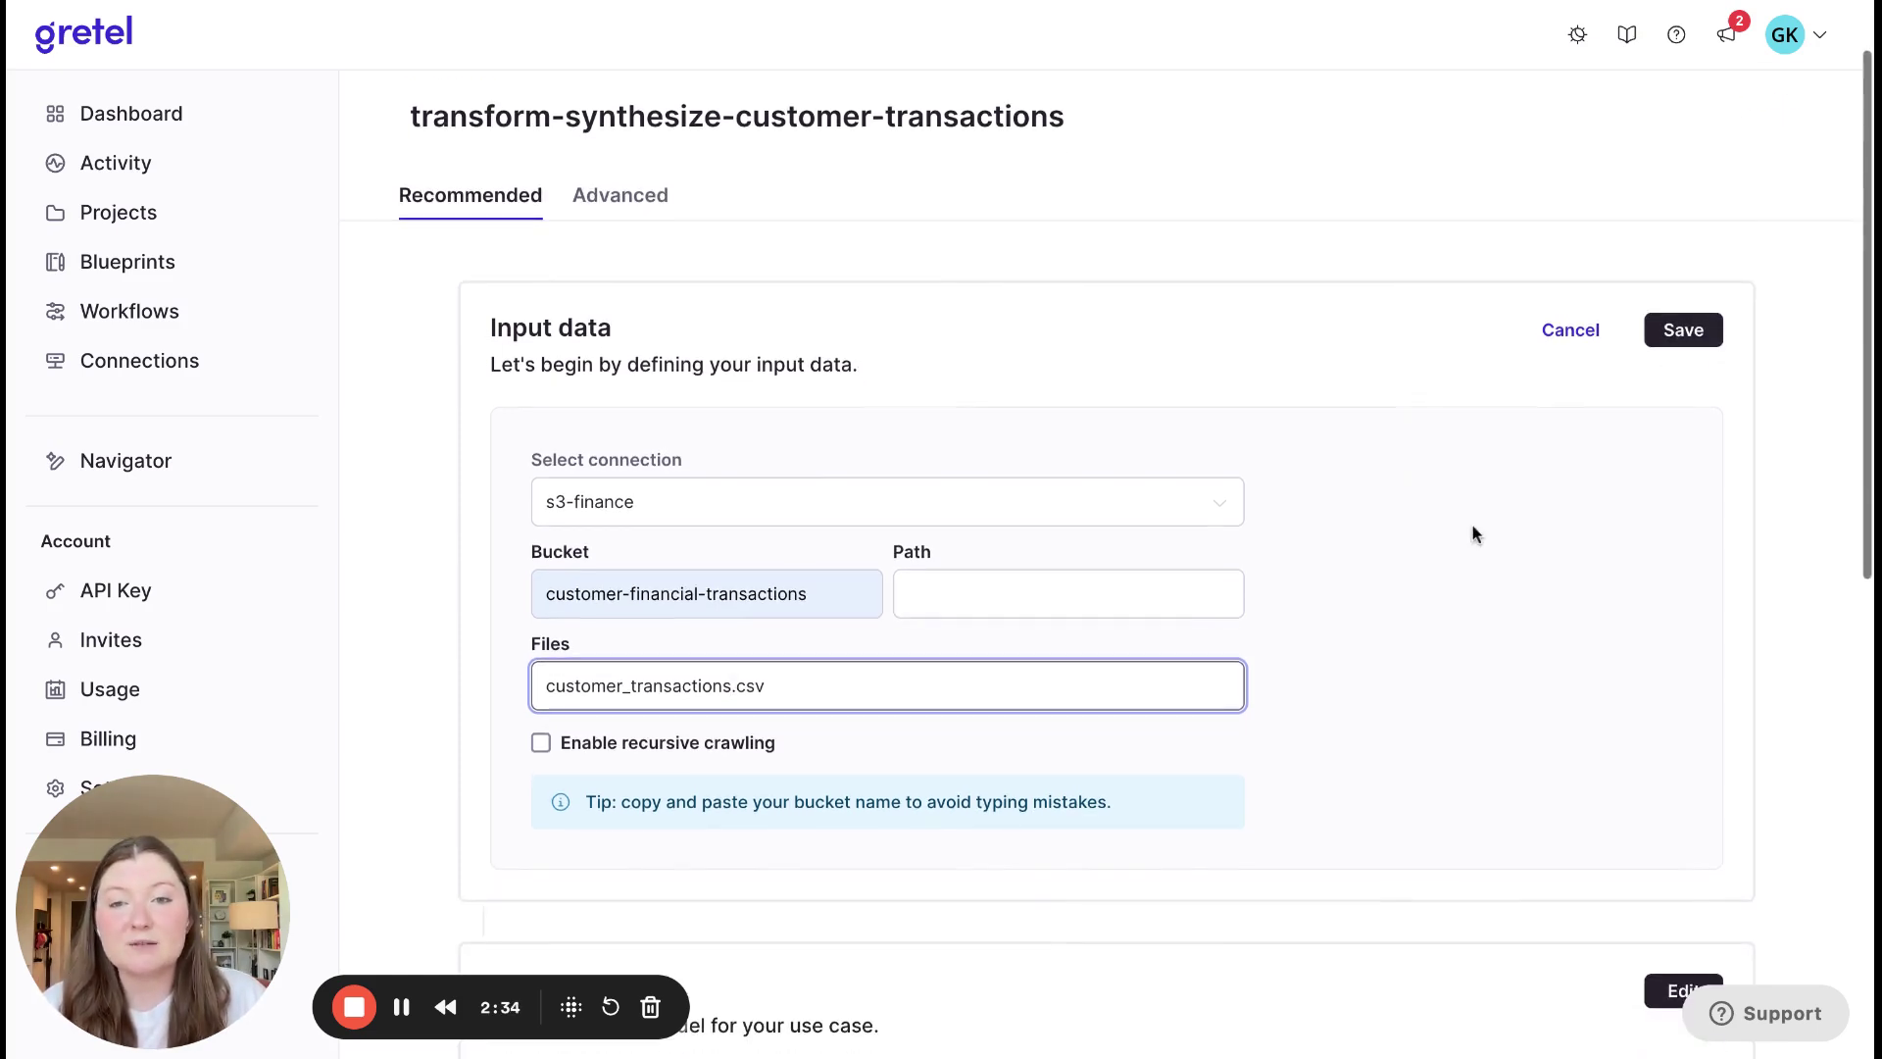
click(1672, 343)
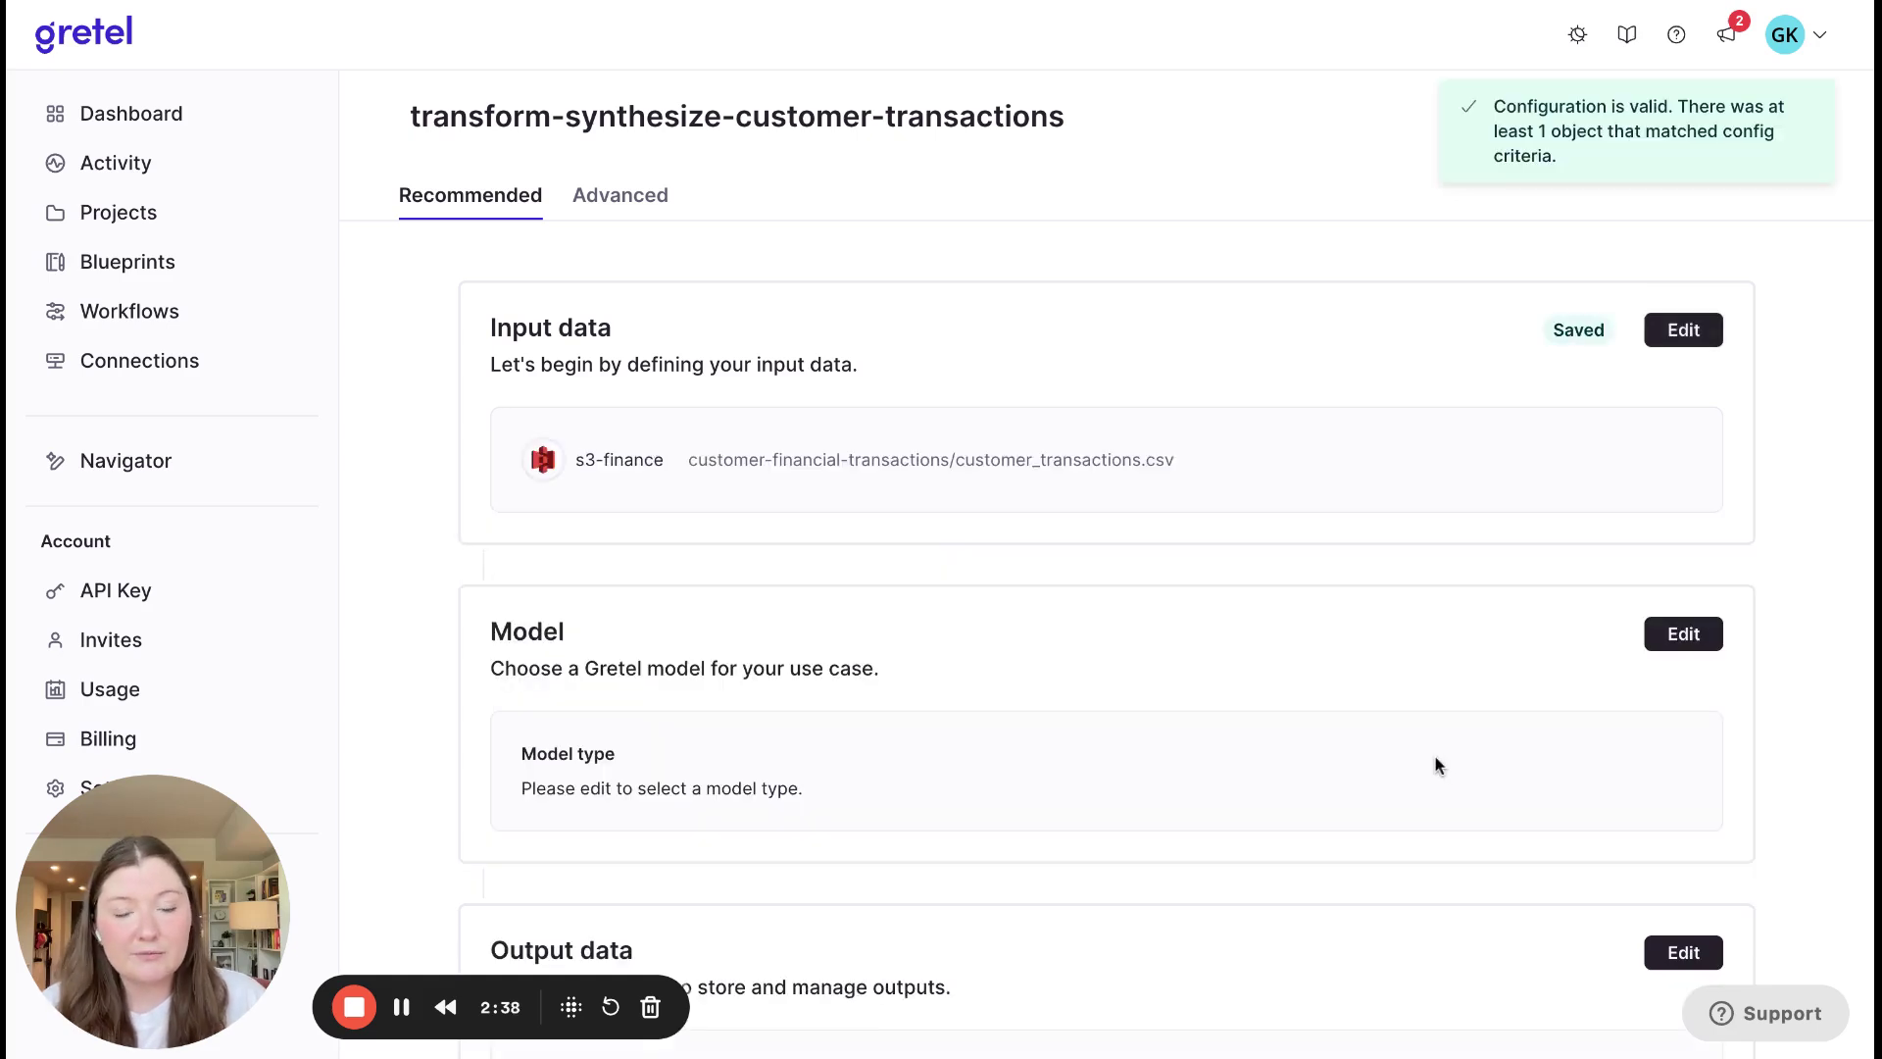
Set the workflow's first model type to Transform V2 and save the model
scroll(1010, 451, down, 2)
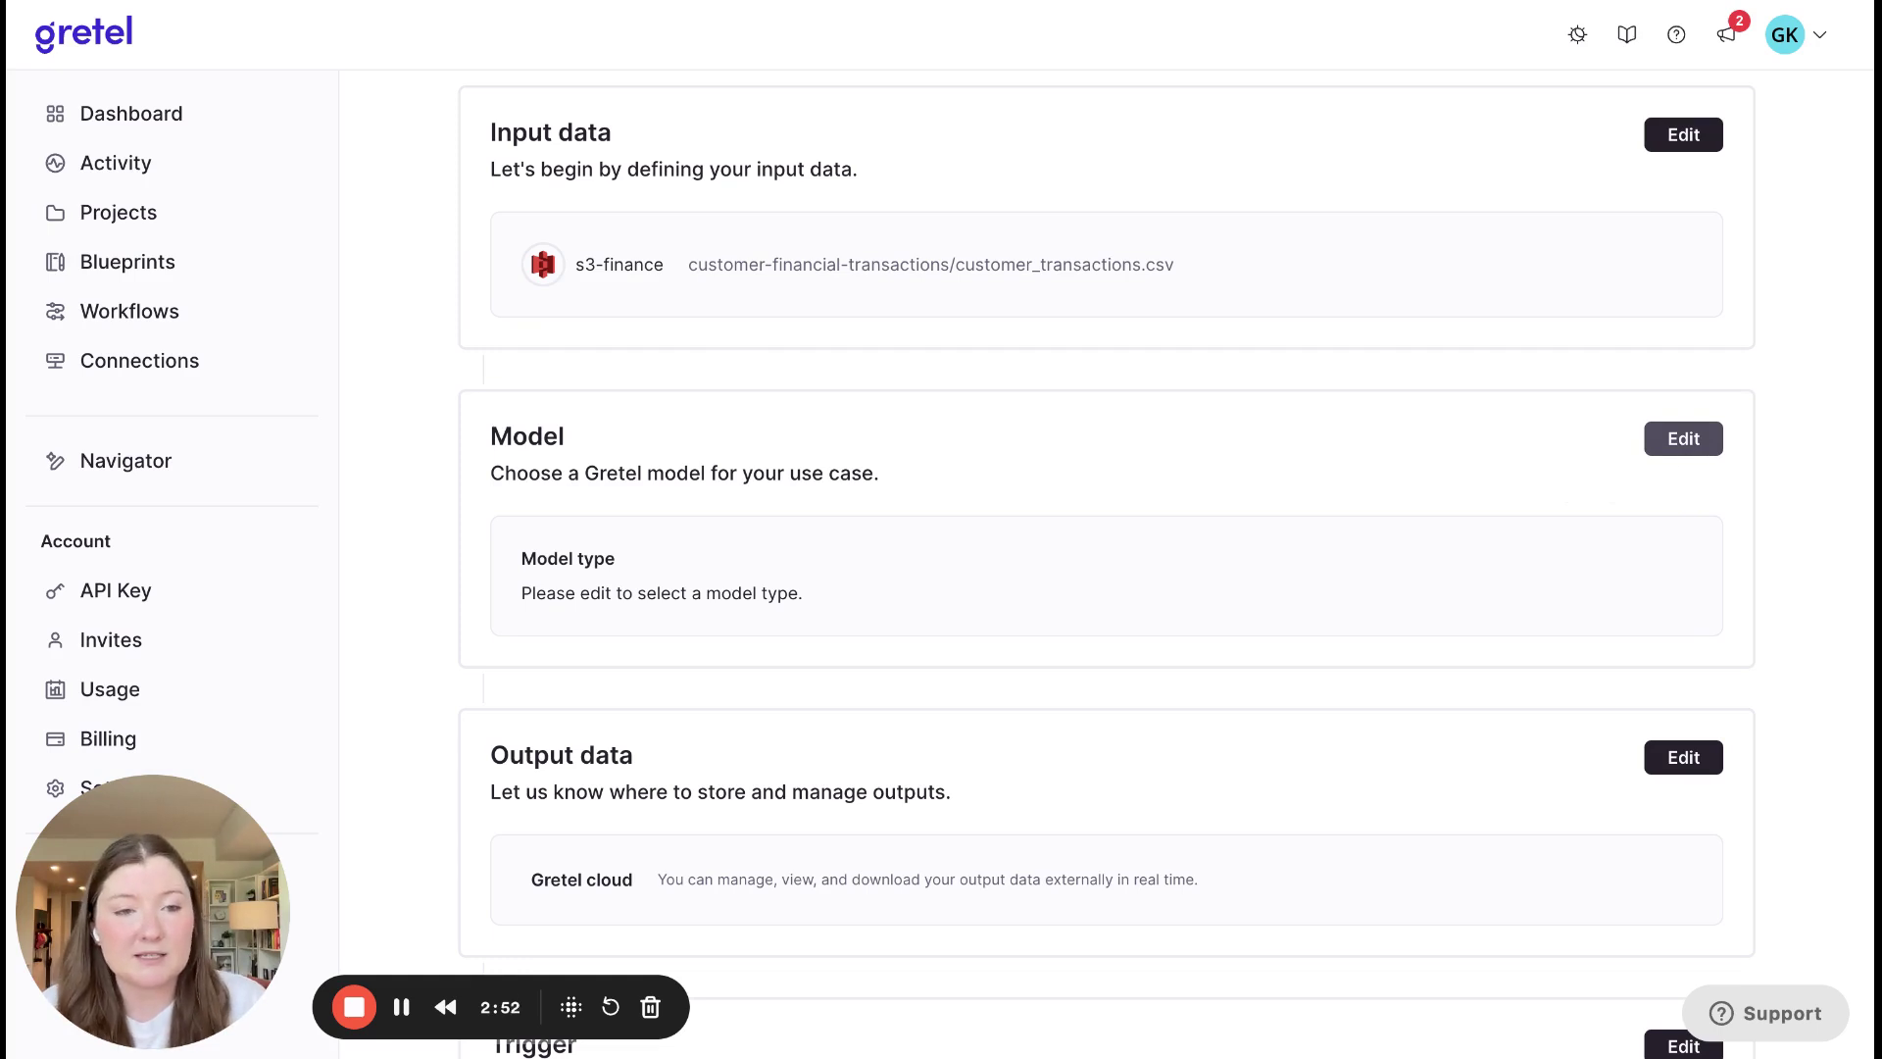
click(1683, 438)
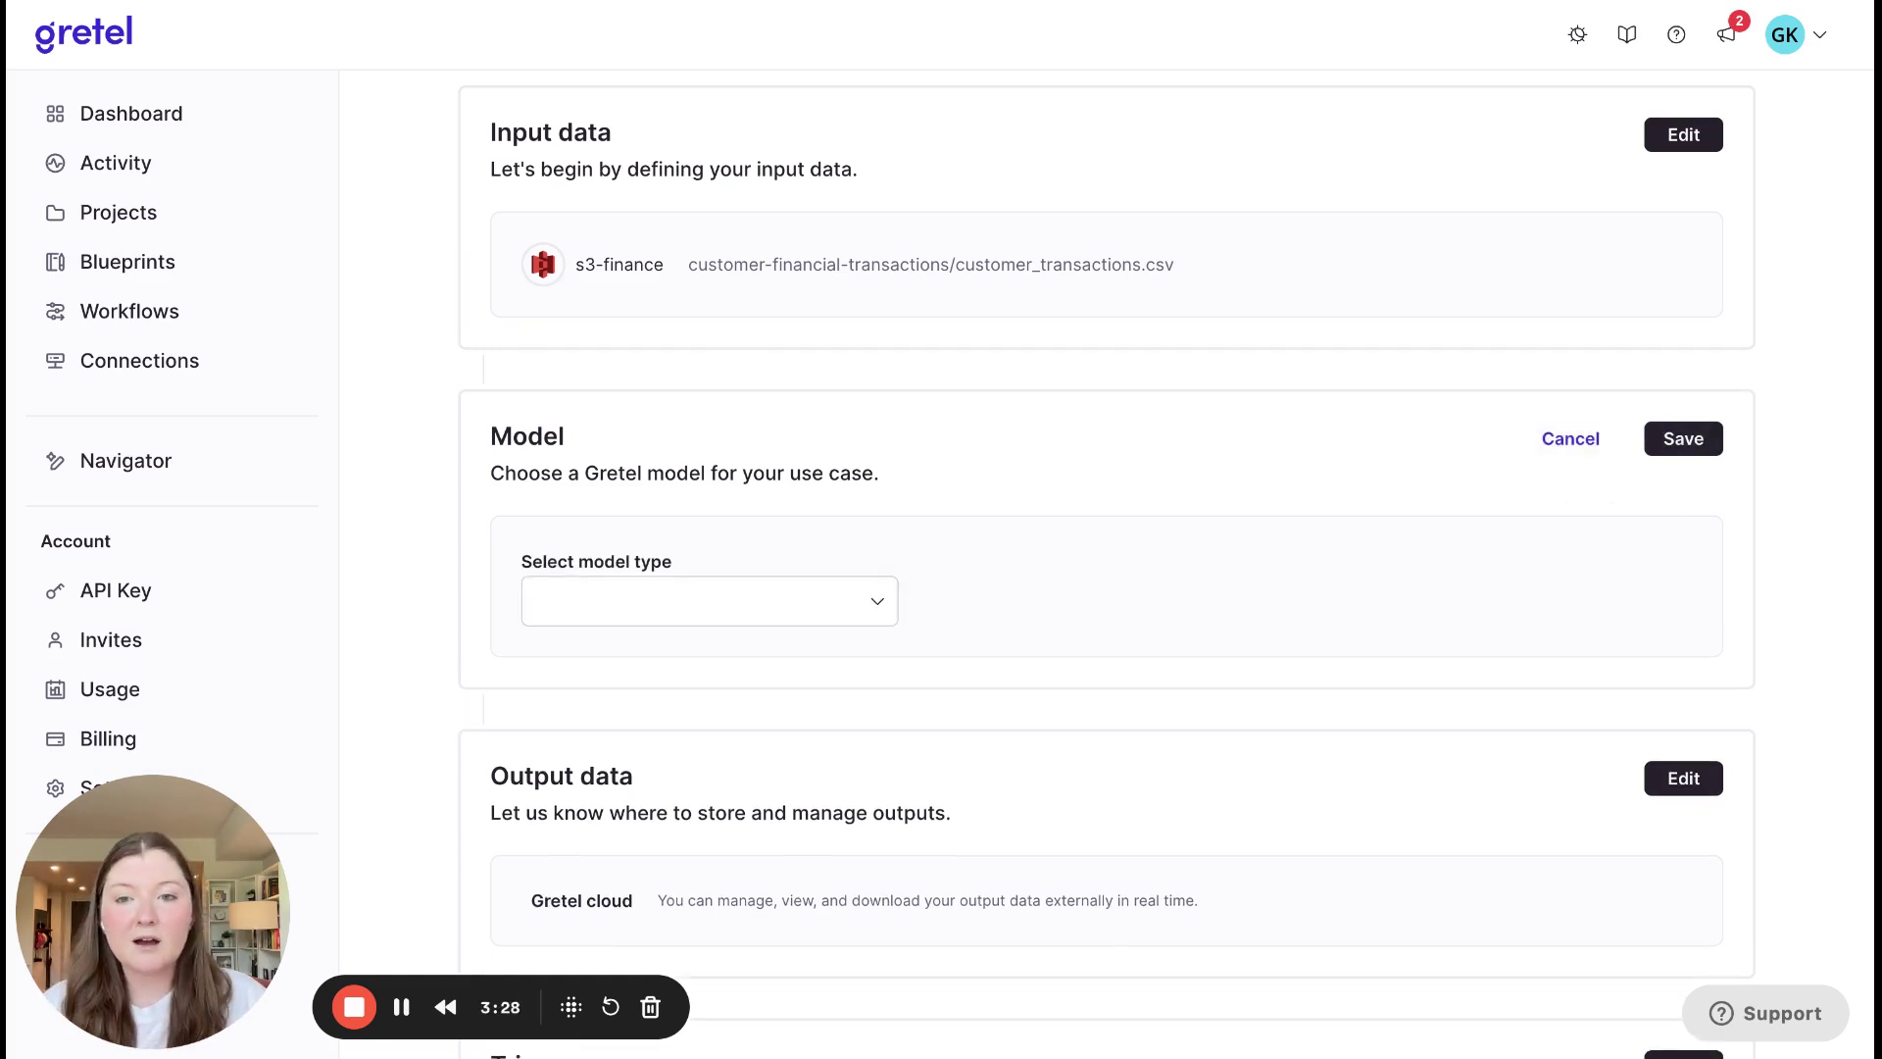
click(706, 601)
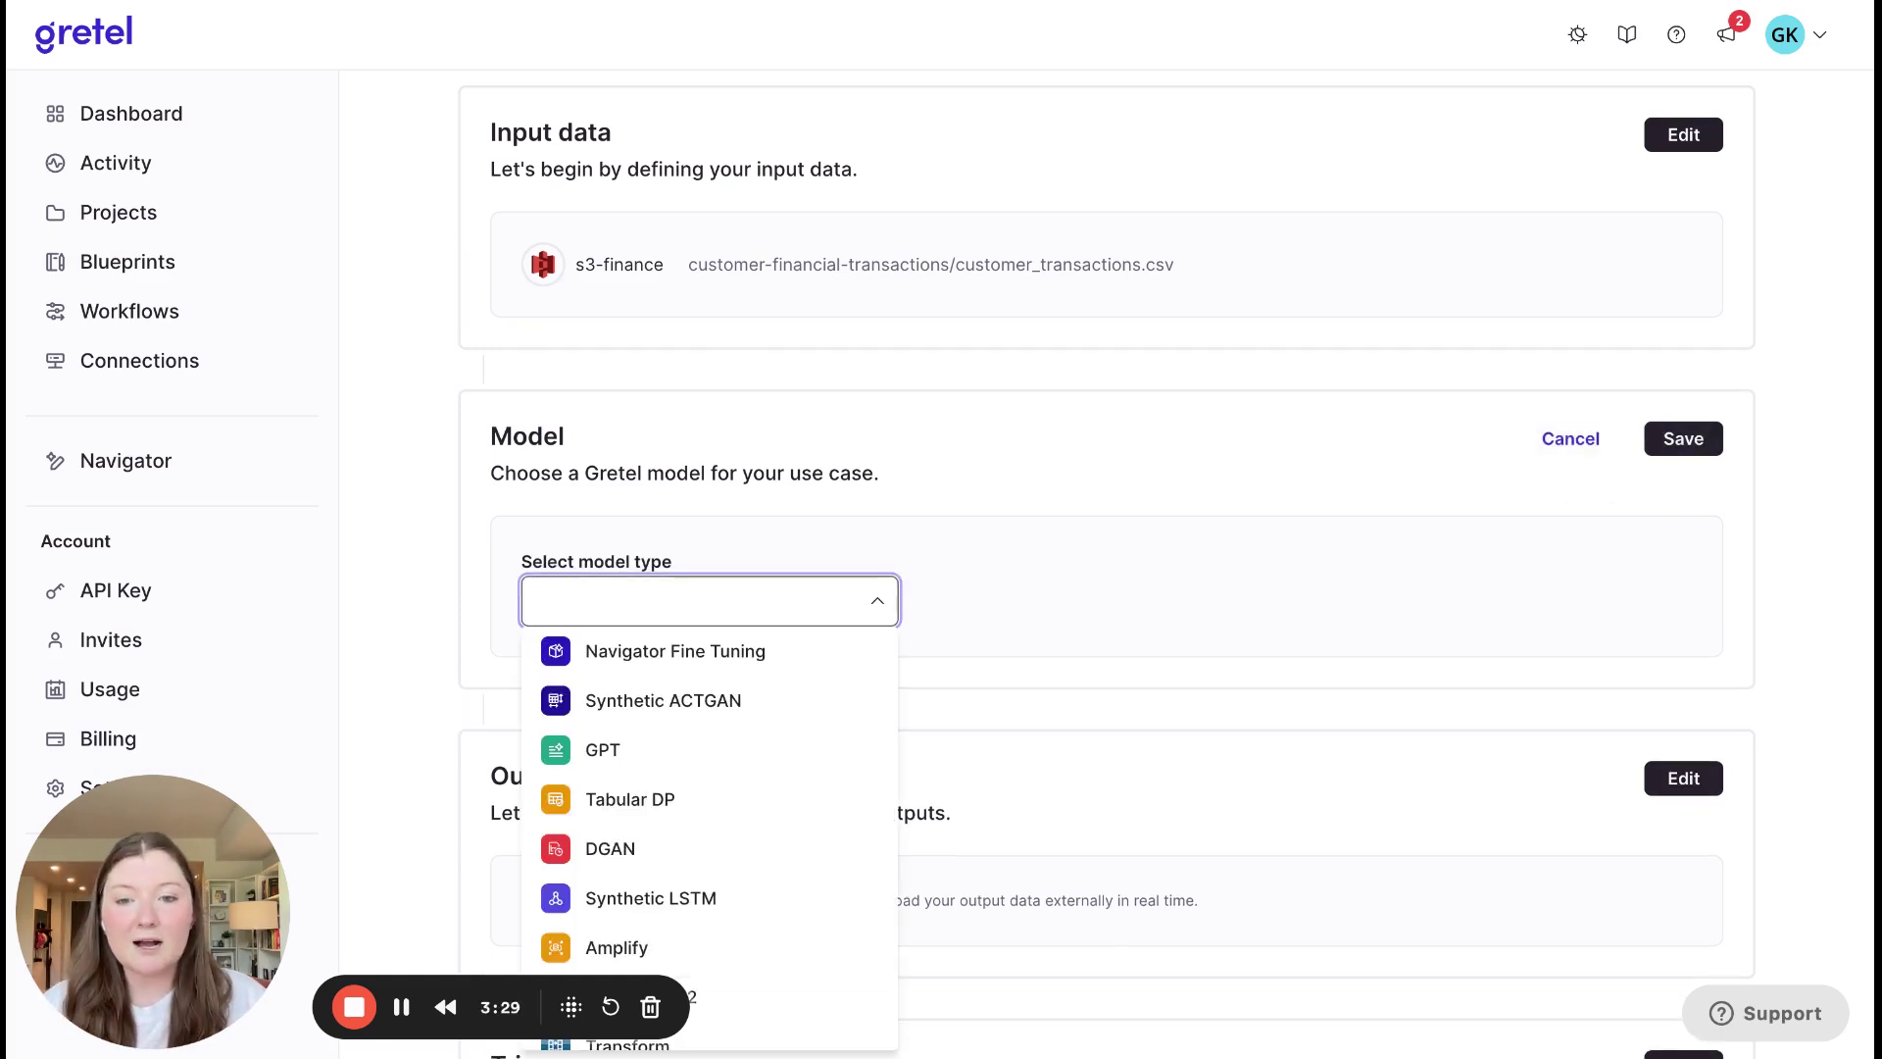
scroll(778, 785, down, 2)
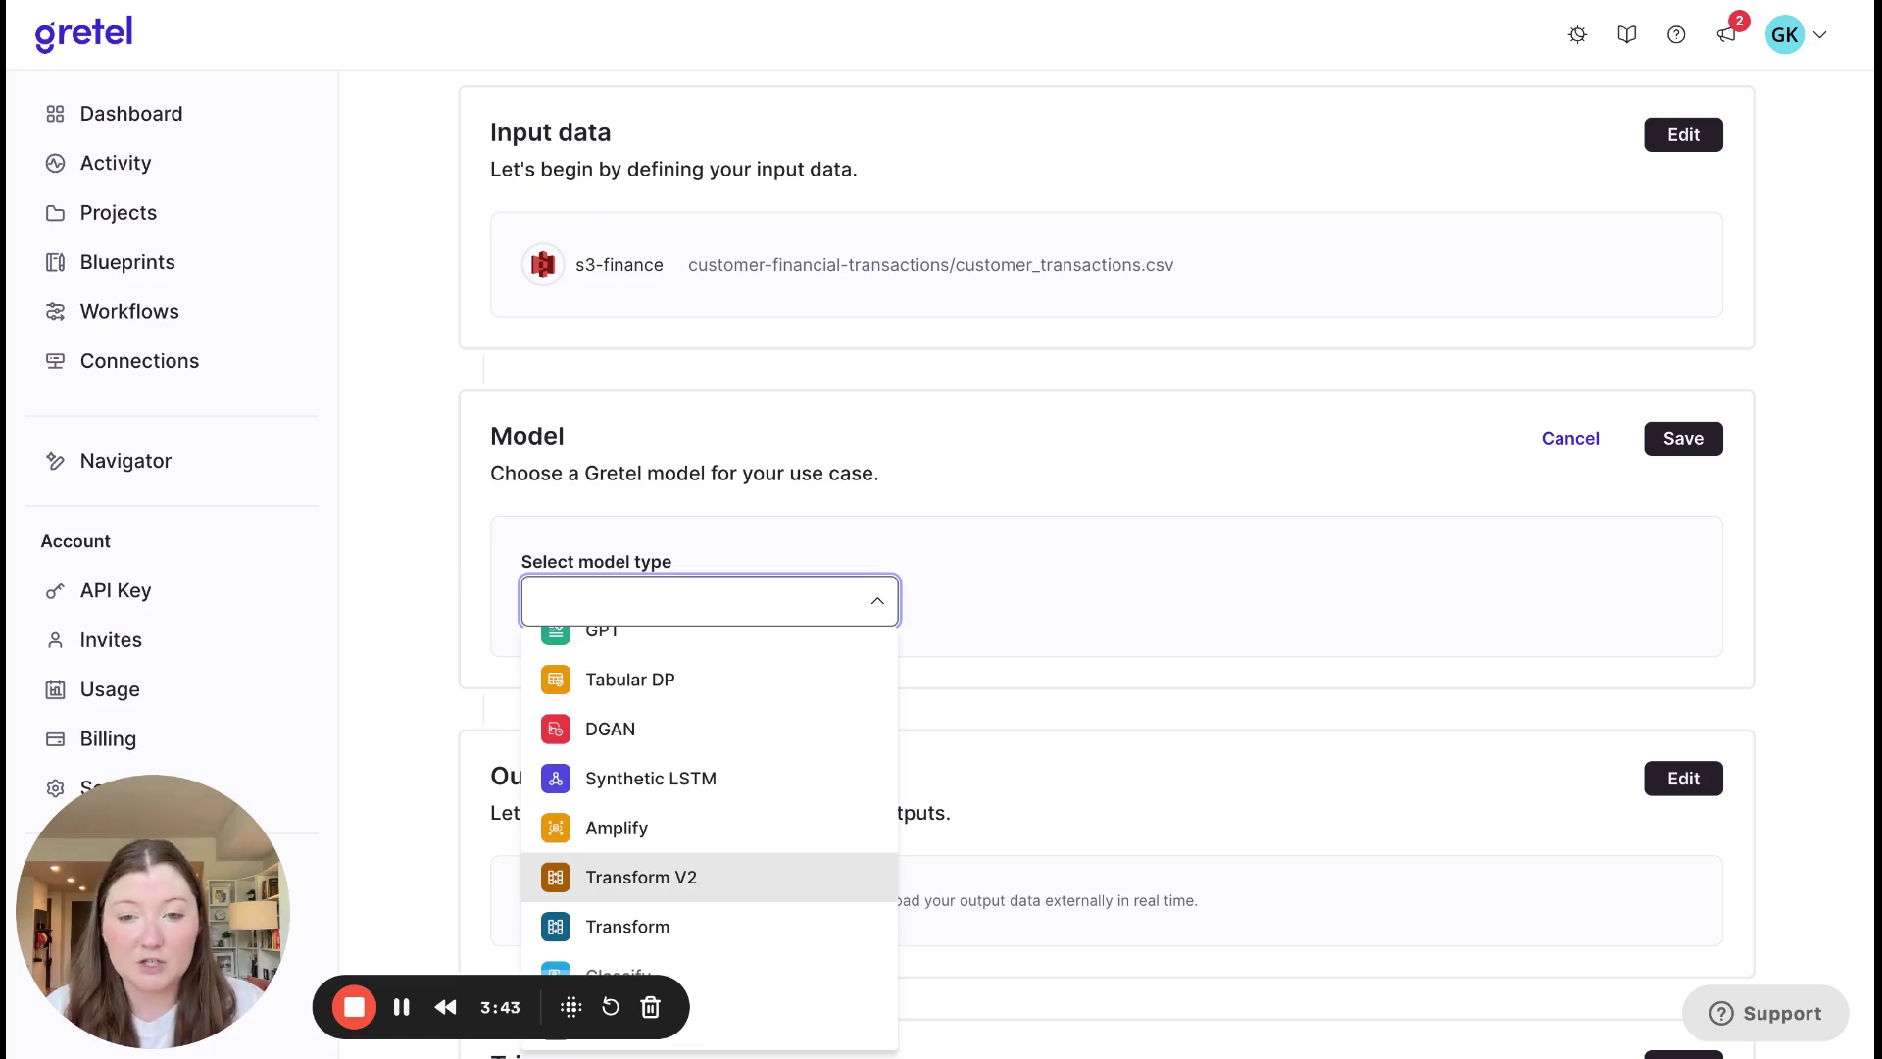
click(641, 876)
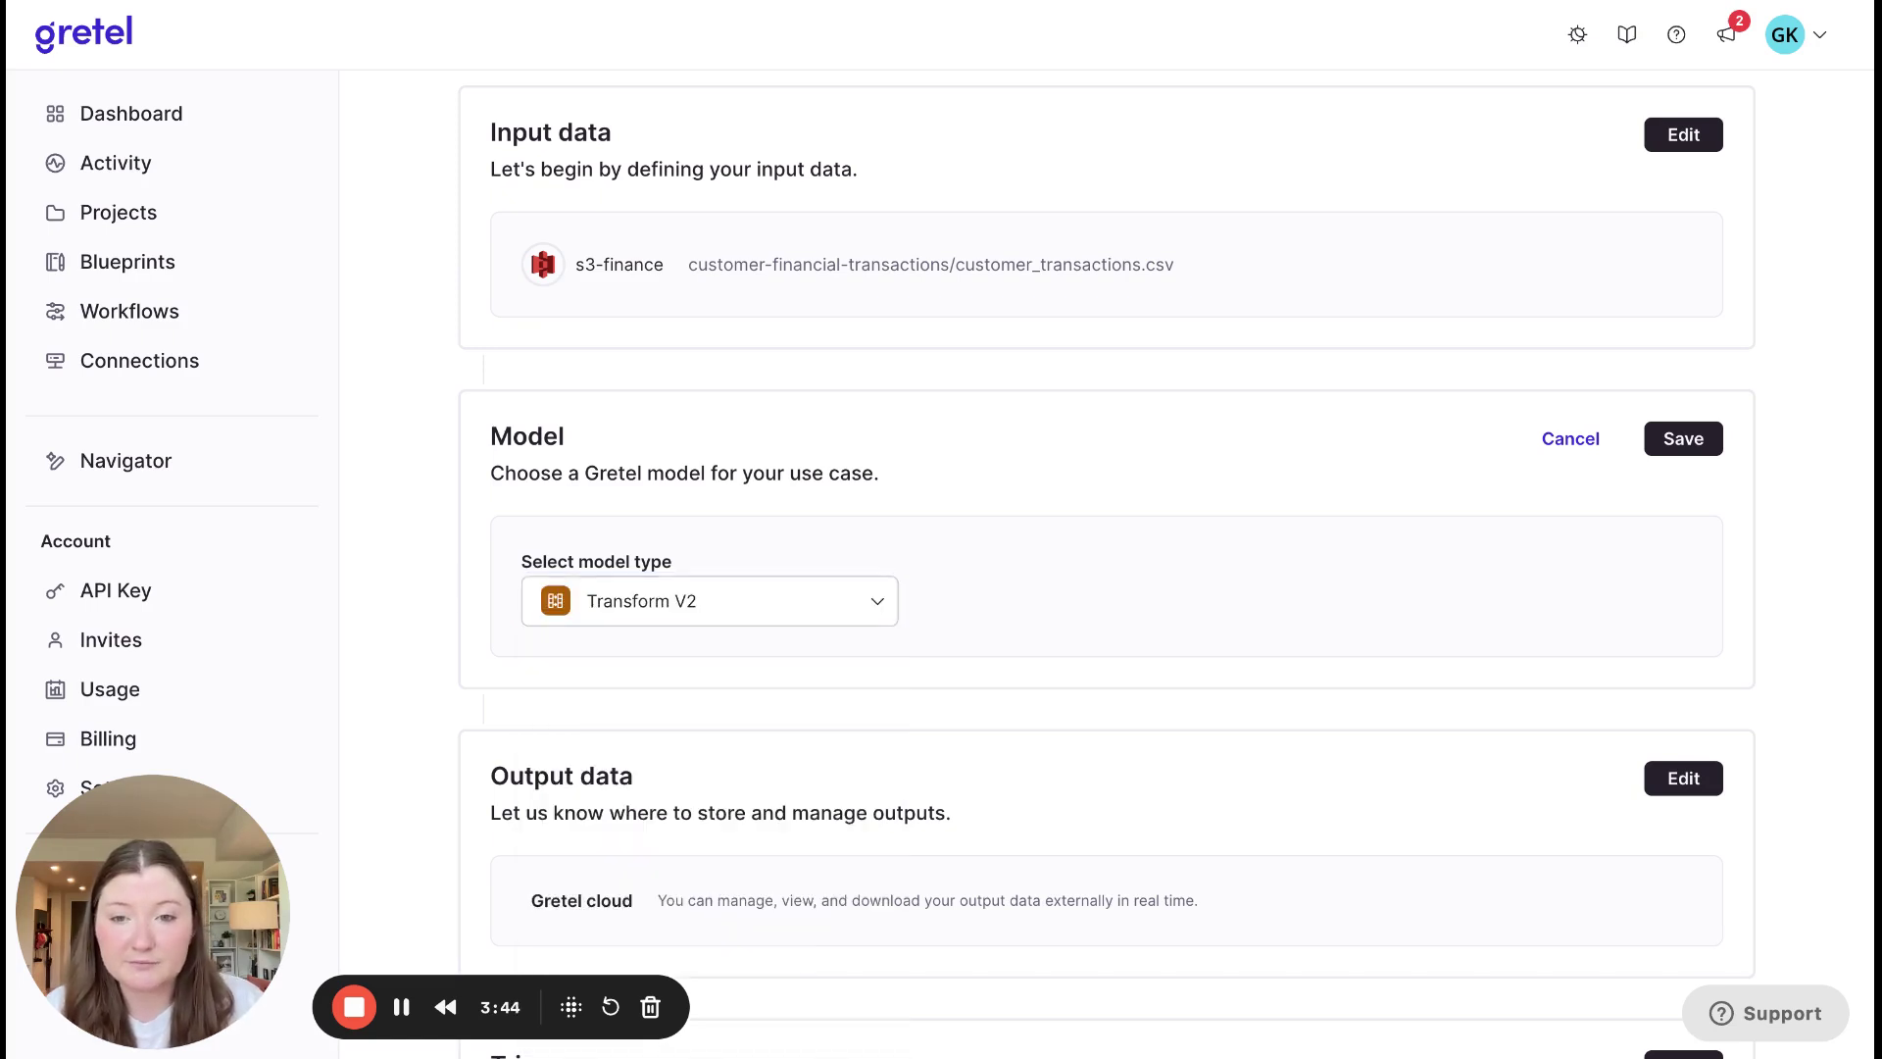
click(1671, 442)
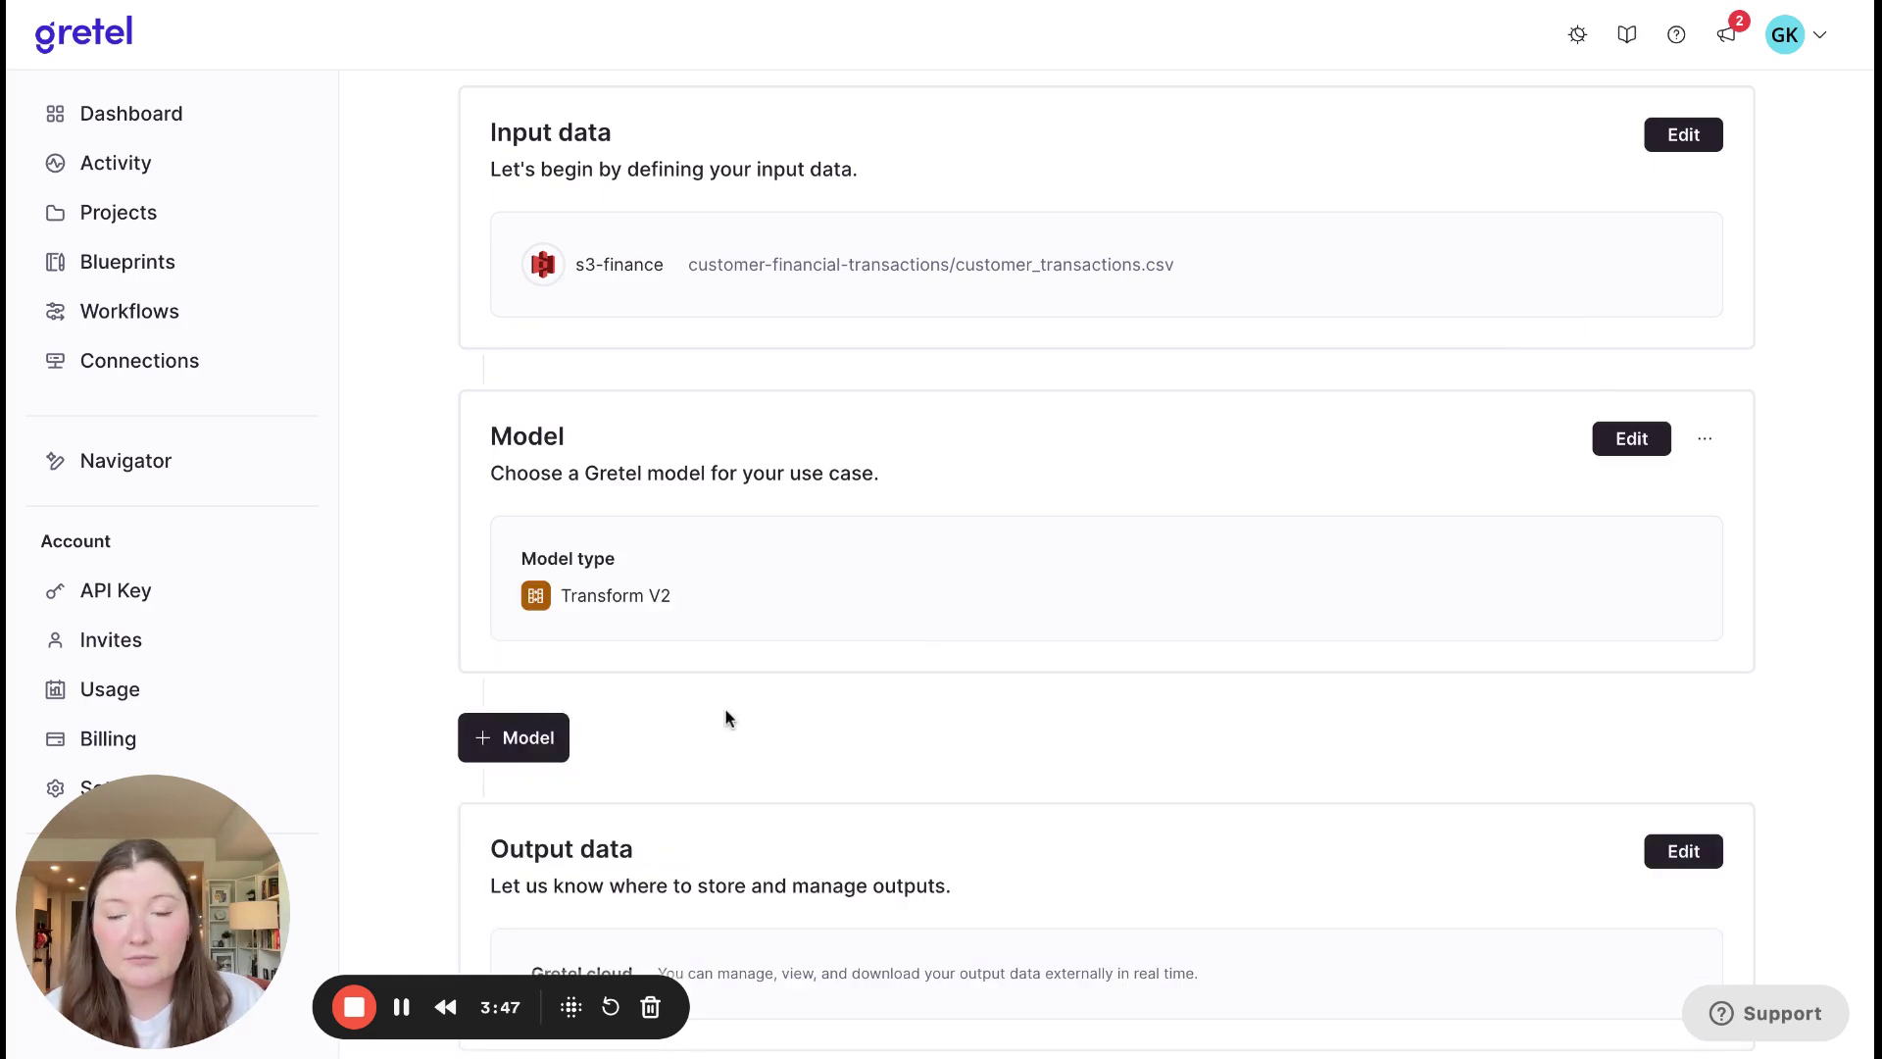
Add a second model after Transform V2 and set its type to Navigator Fine Tuning
scroll(726, 715, down, 1)
click(510, 704)
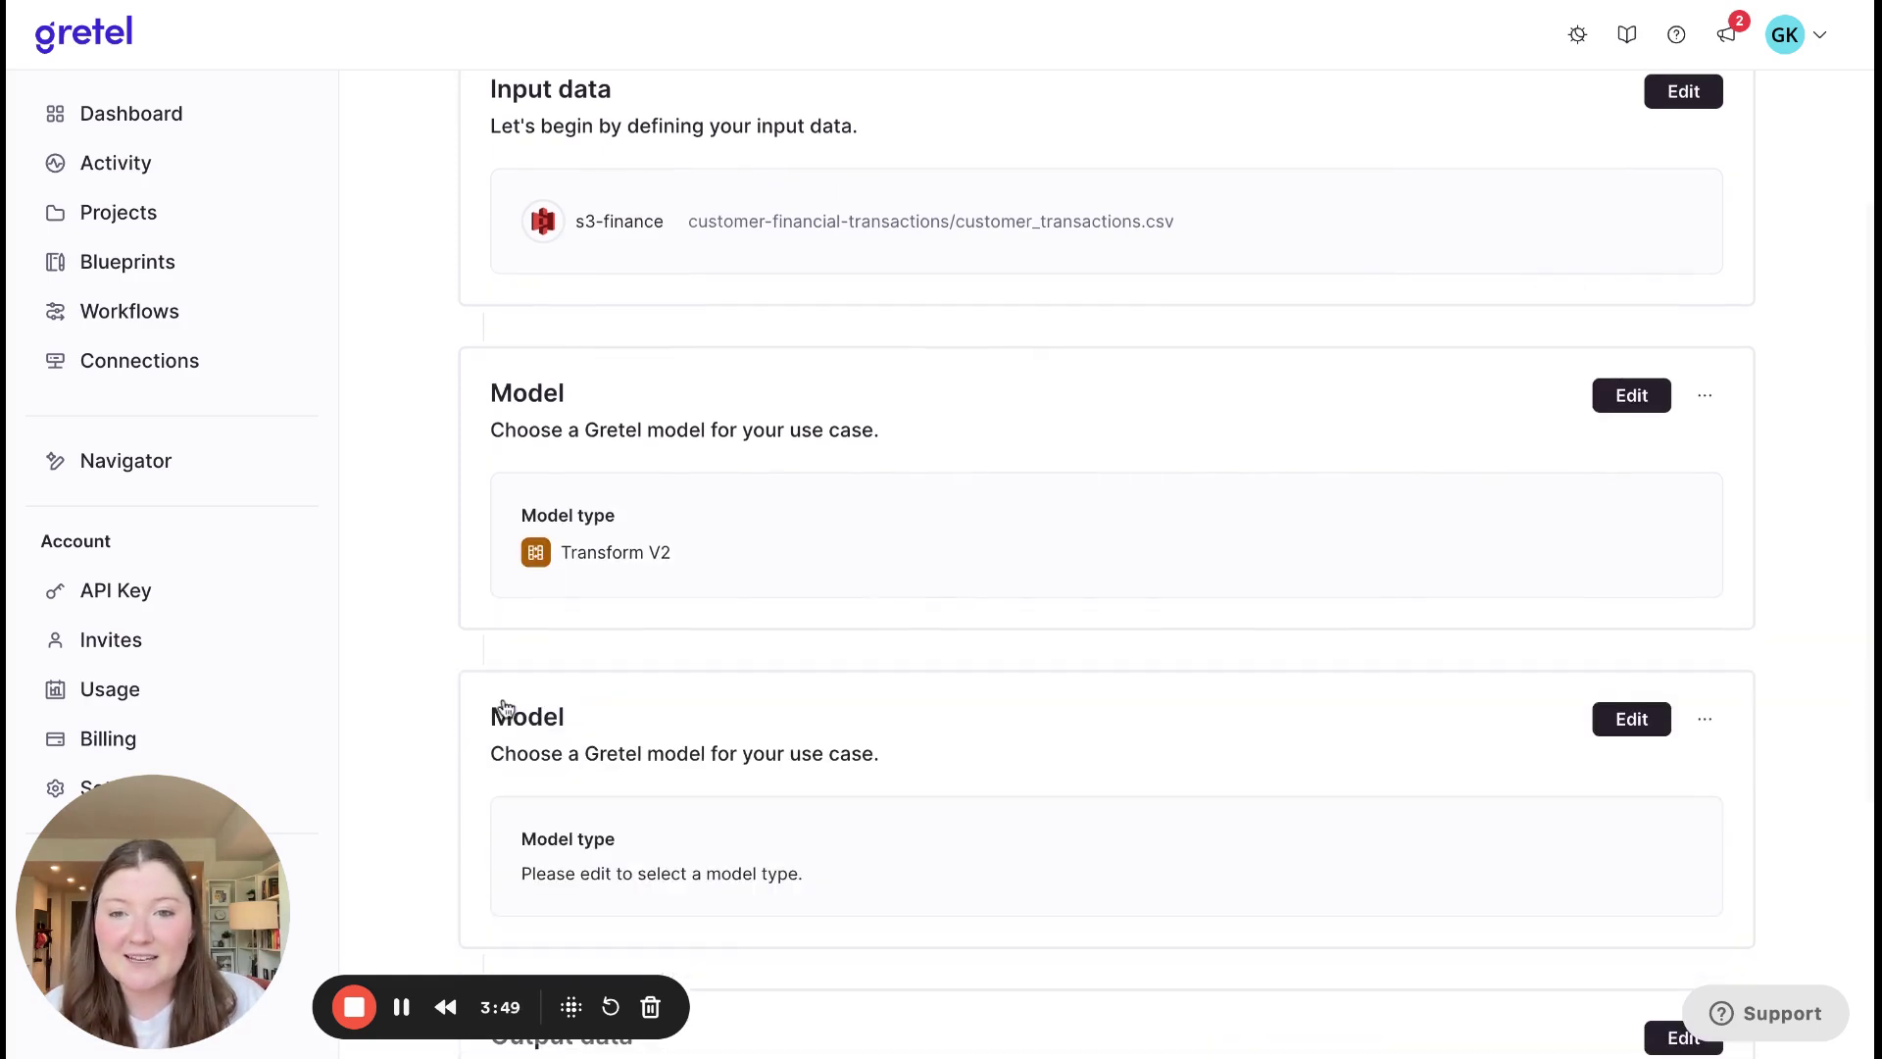
click(1608, 719)
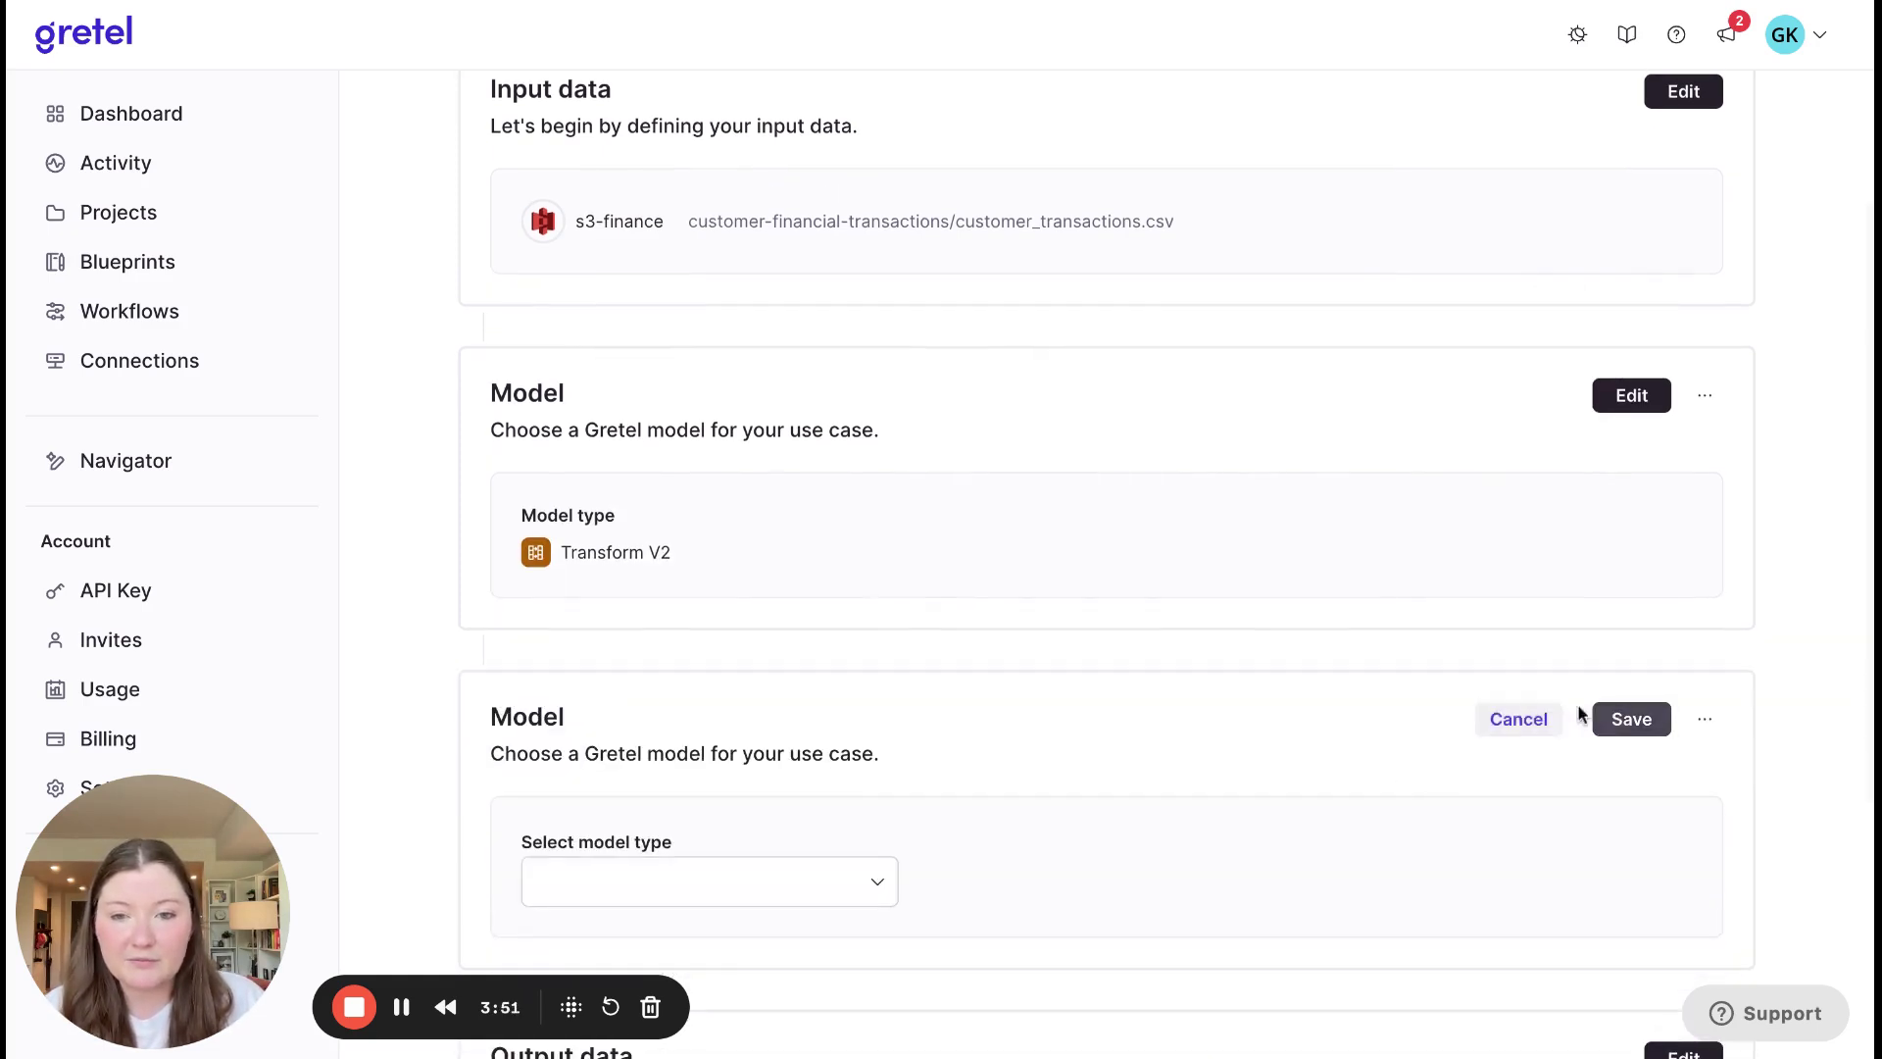
scroll(1177, 675, down, 1)
scroll(1173, 674, down, 2)
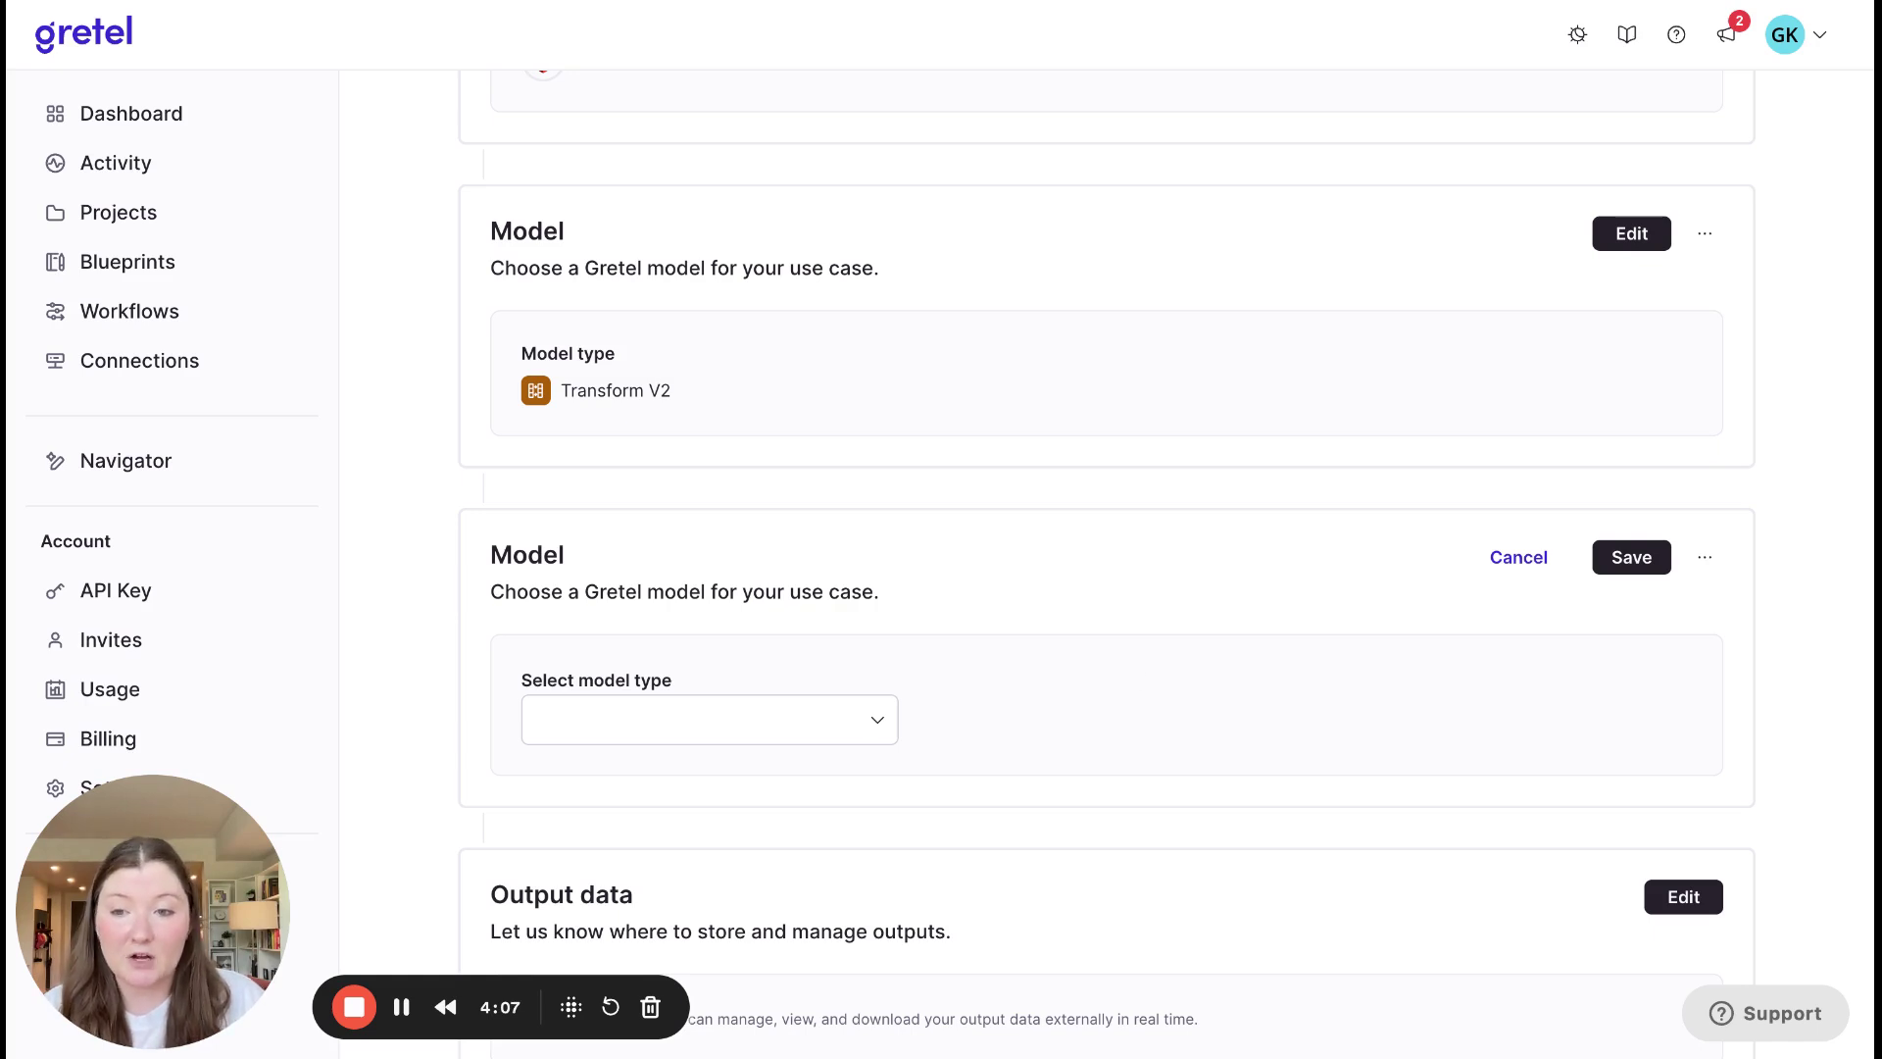
click(785, 720)
scroll(731, 513, up, 1)
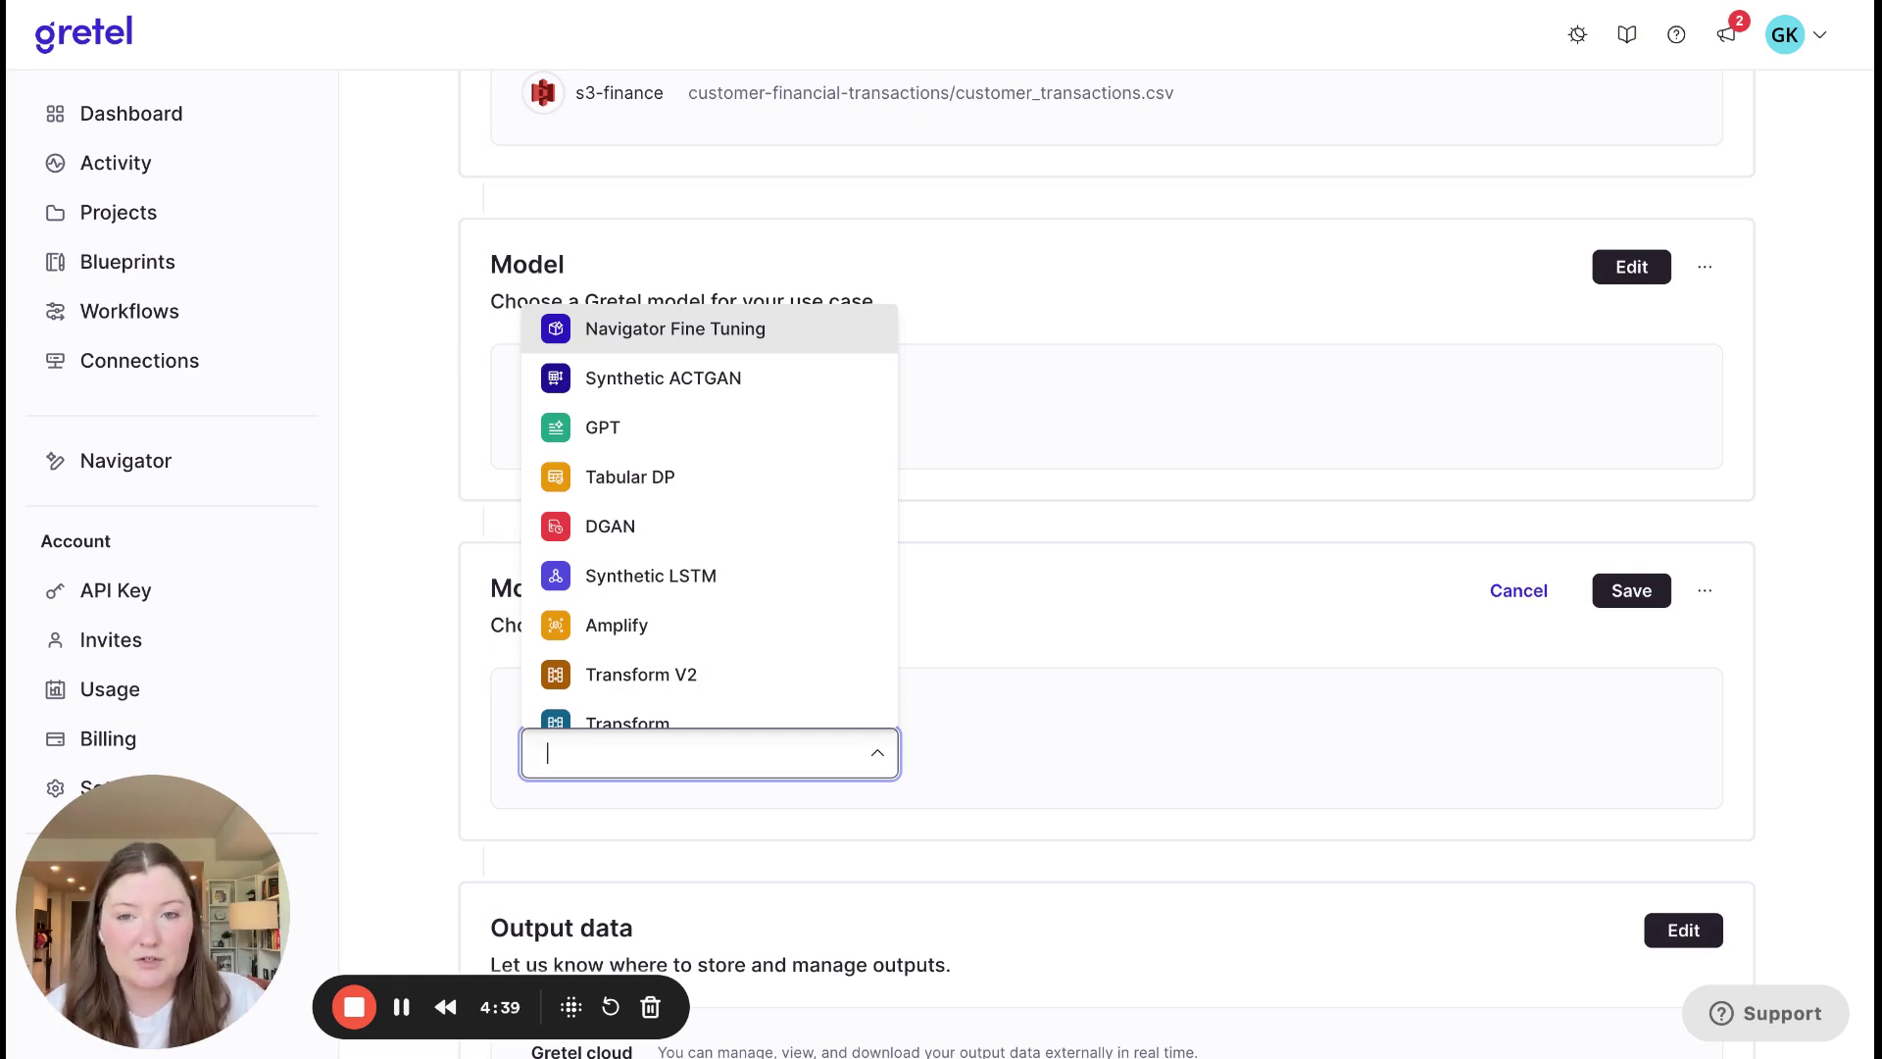
key(Return)
Set the Navigator Fine Tuning model to generate 18000 records and save it
drag(1044, 748, 904, 747)
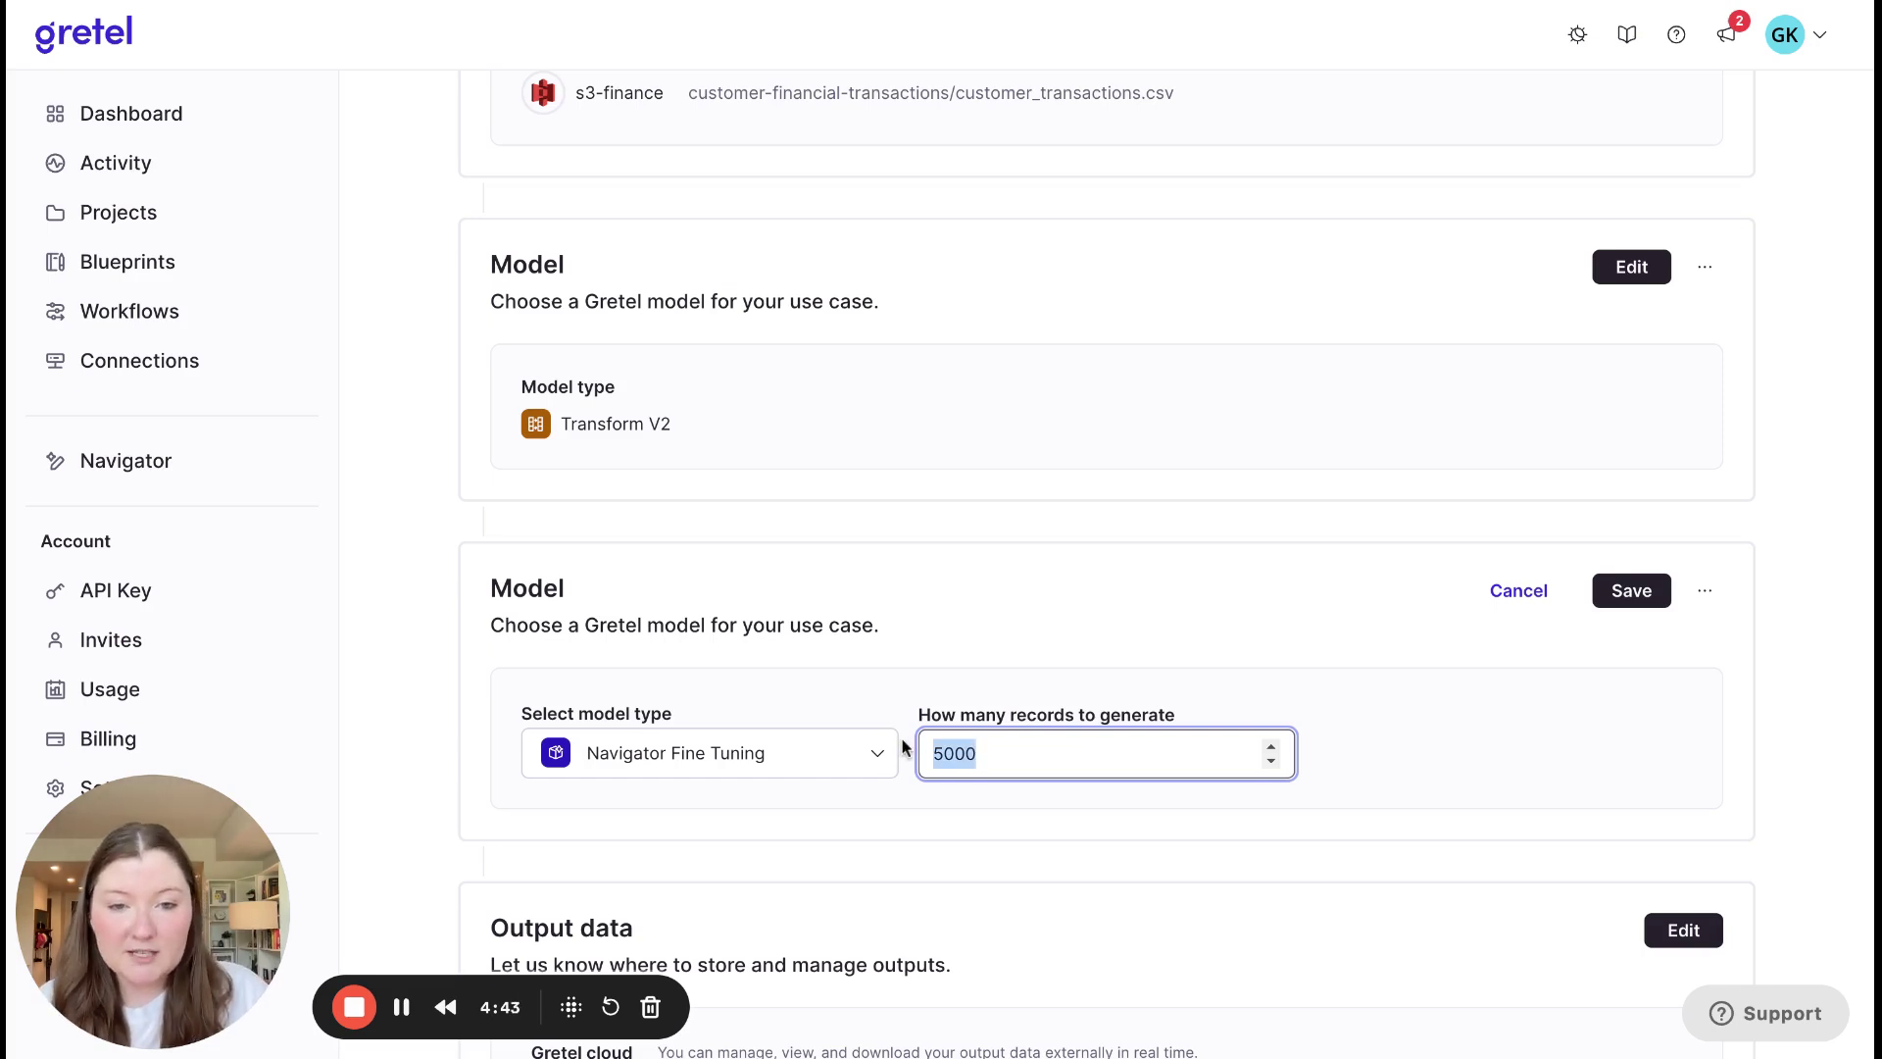
text(18)
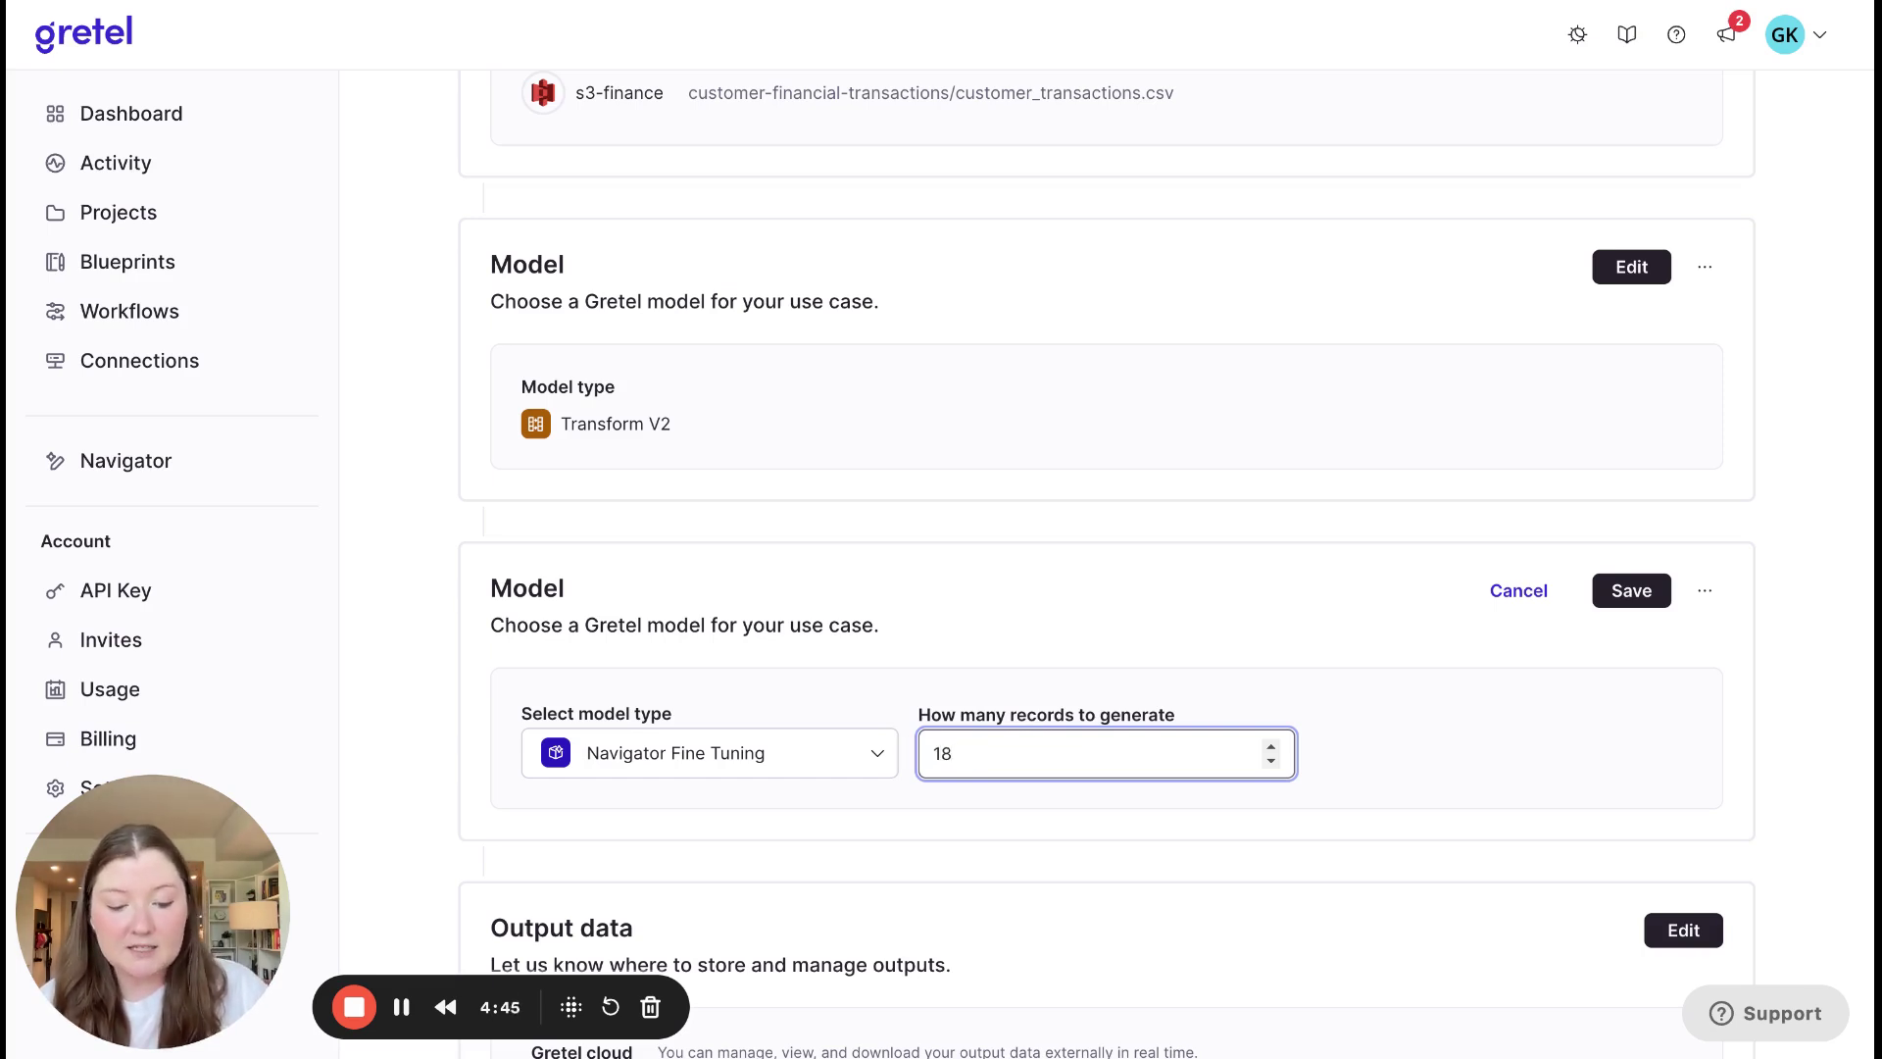
text(000)
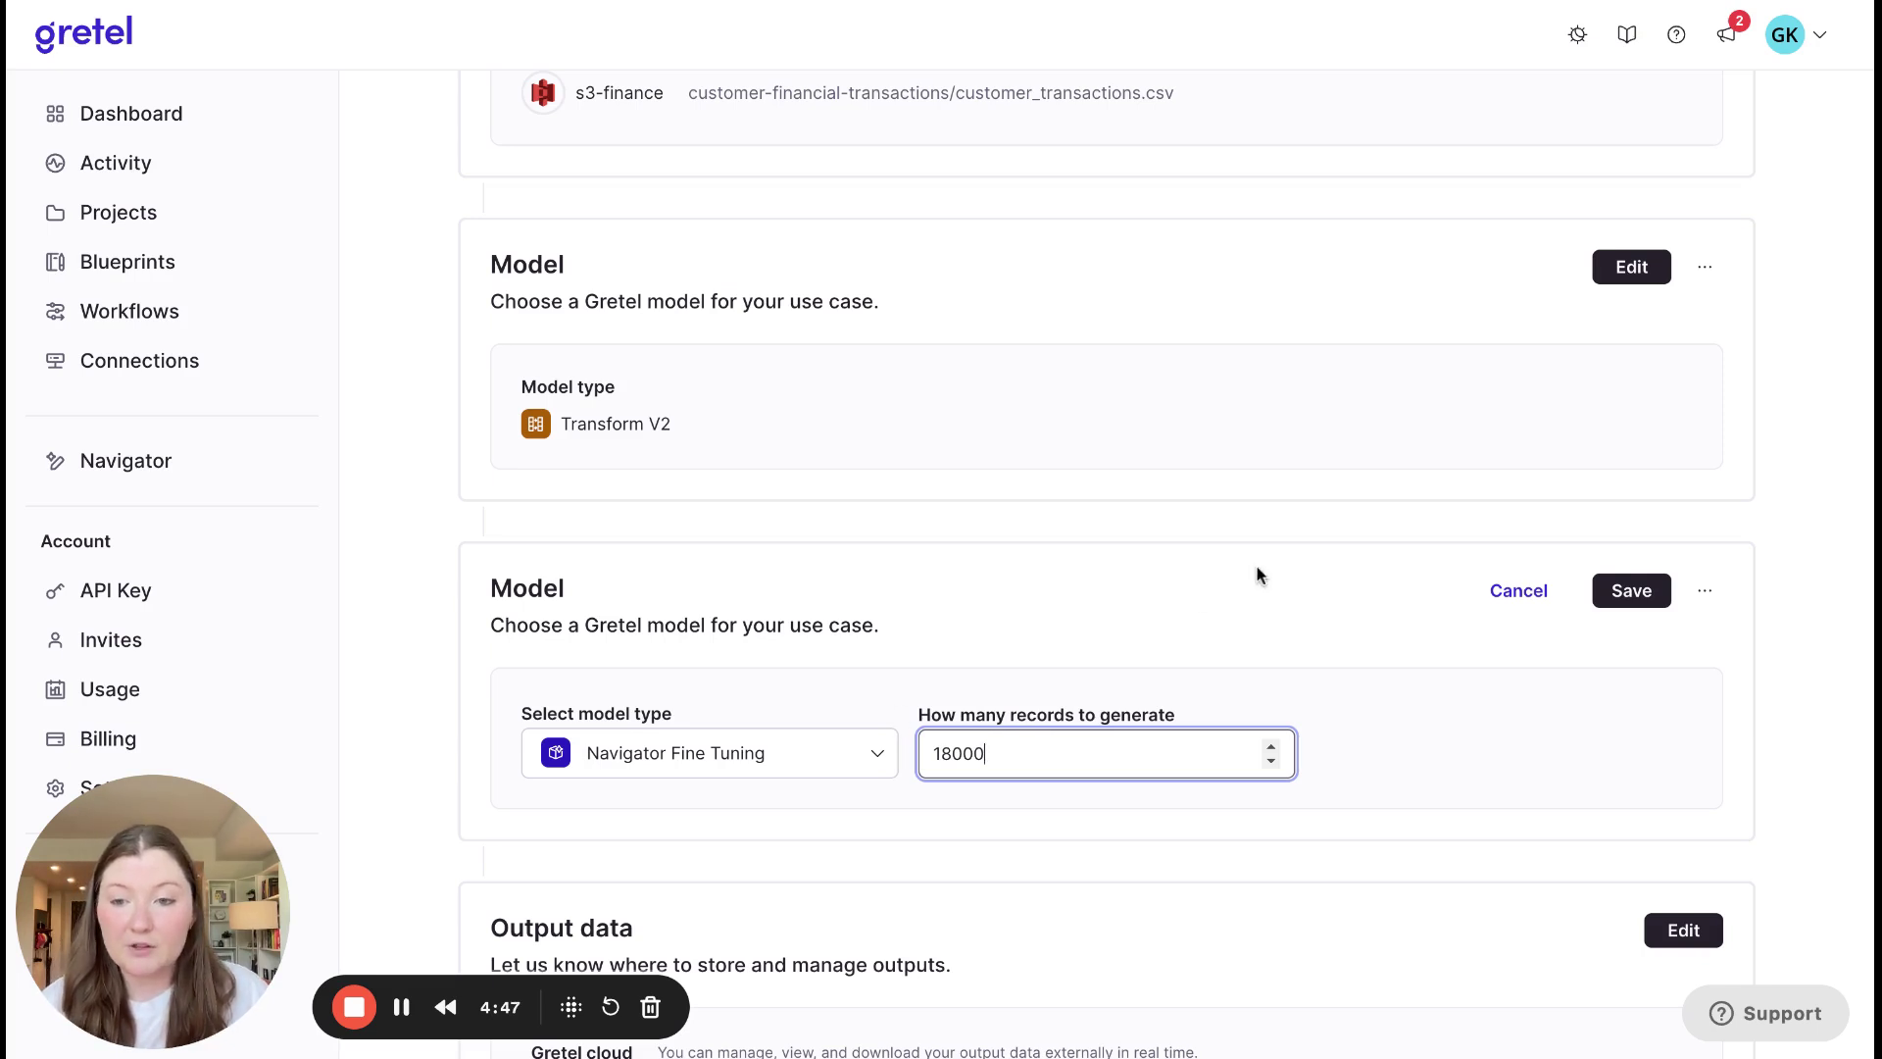
click(1654, 590)
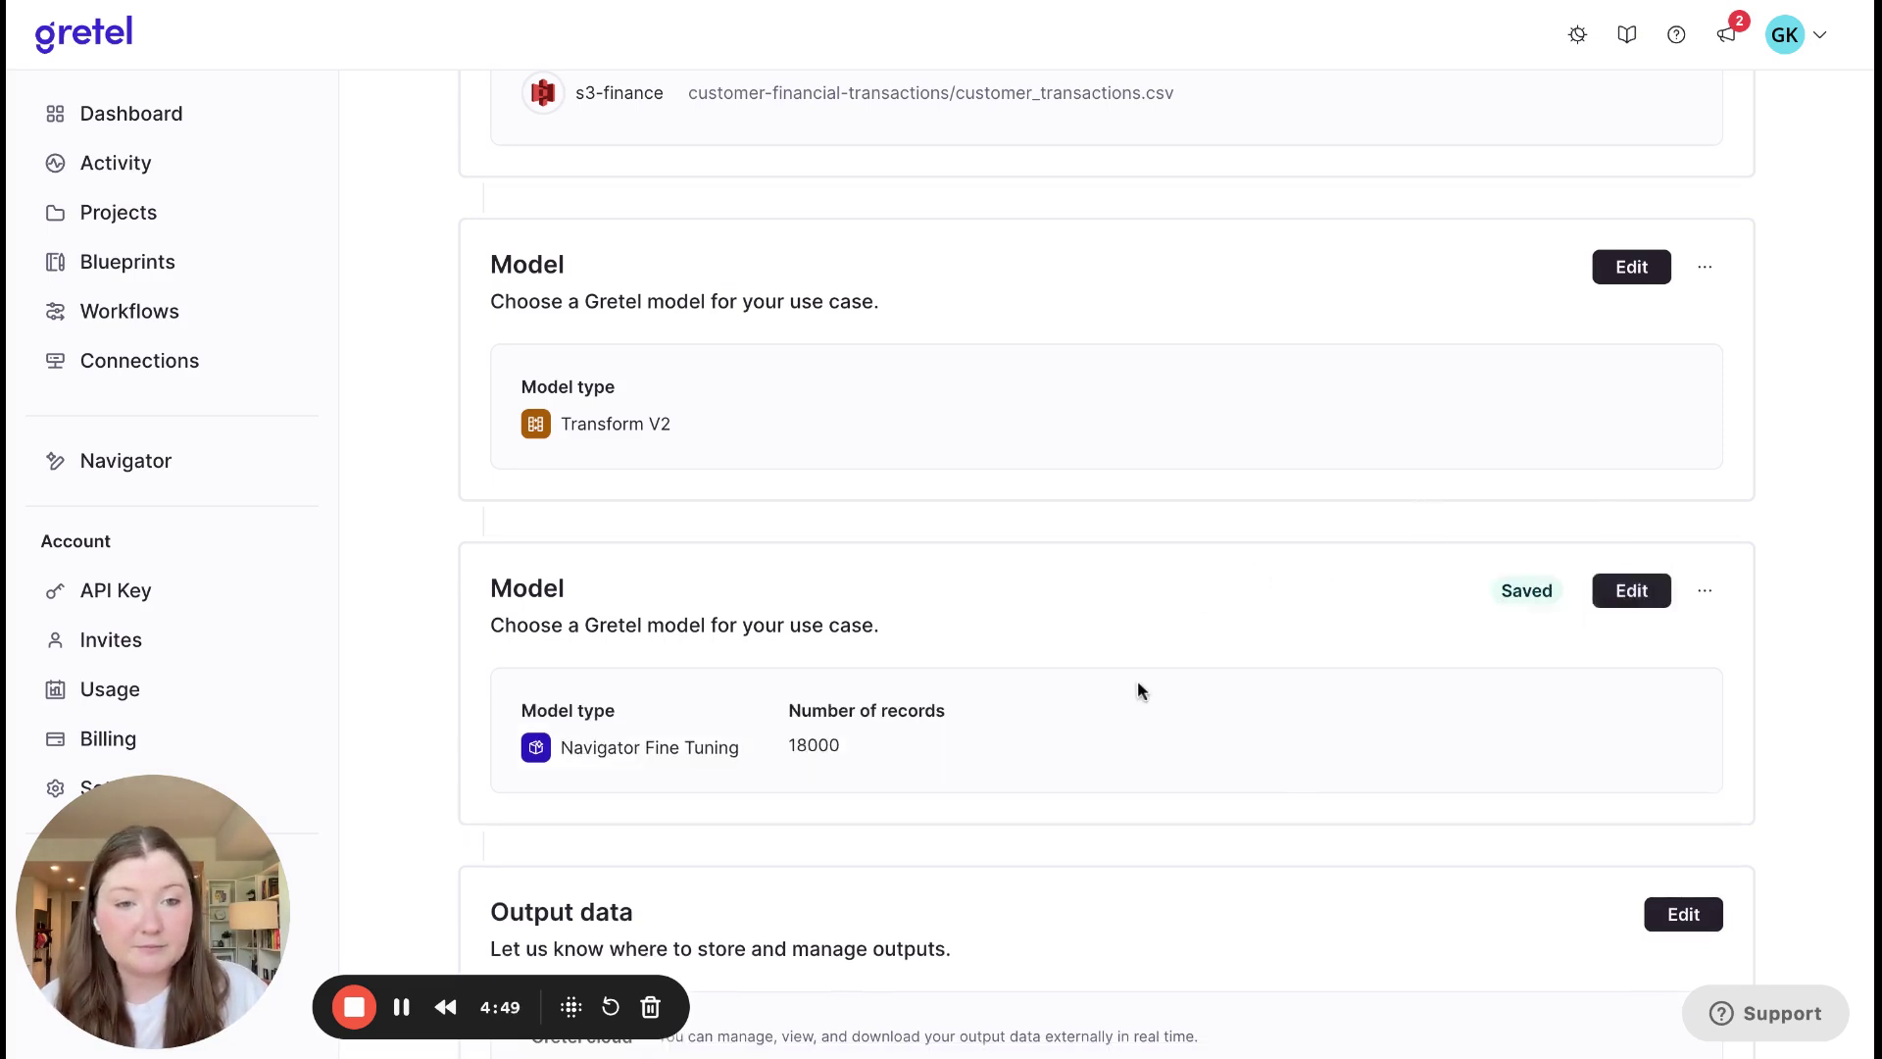
Change the workflow's output data destination to an external connection and select s3-finance
scroll(1137, 686, down, 1)
scroll(1137, 689, down, 4)
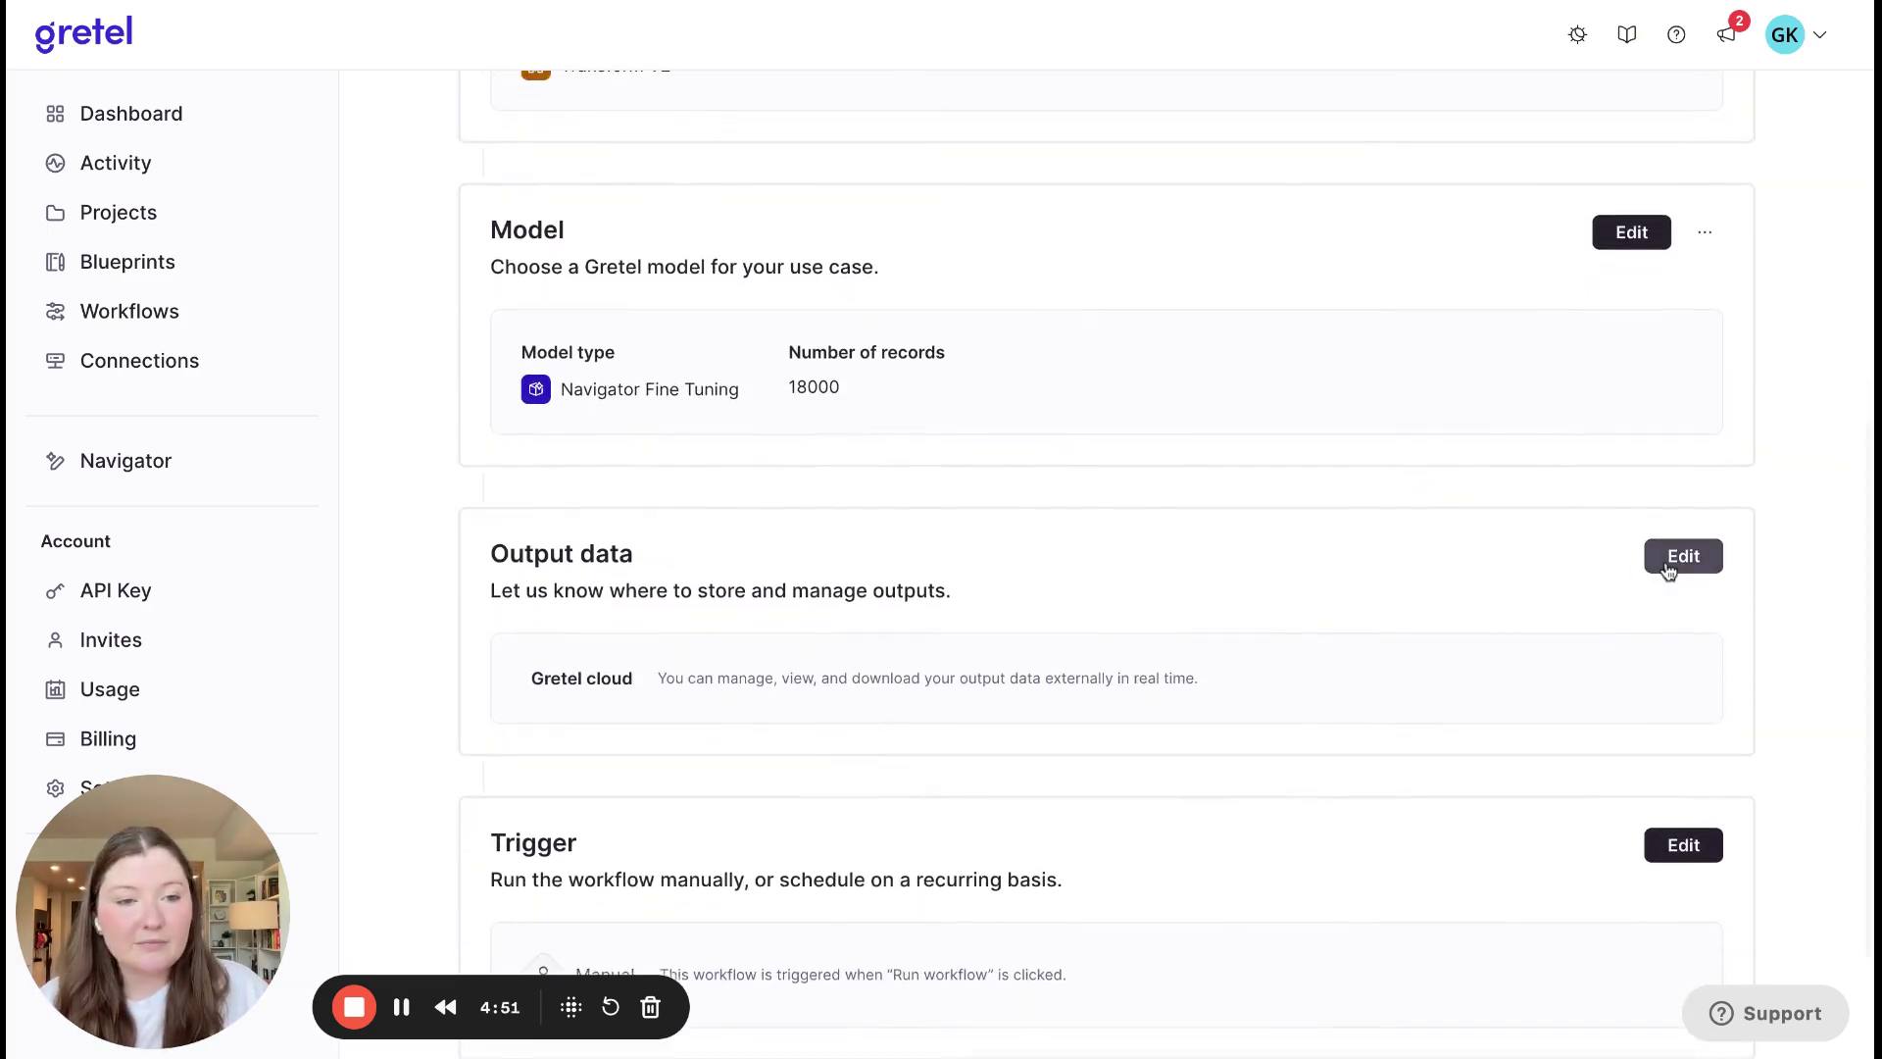
click(1669, 565)
scroll(1114, 568, down, 2)
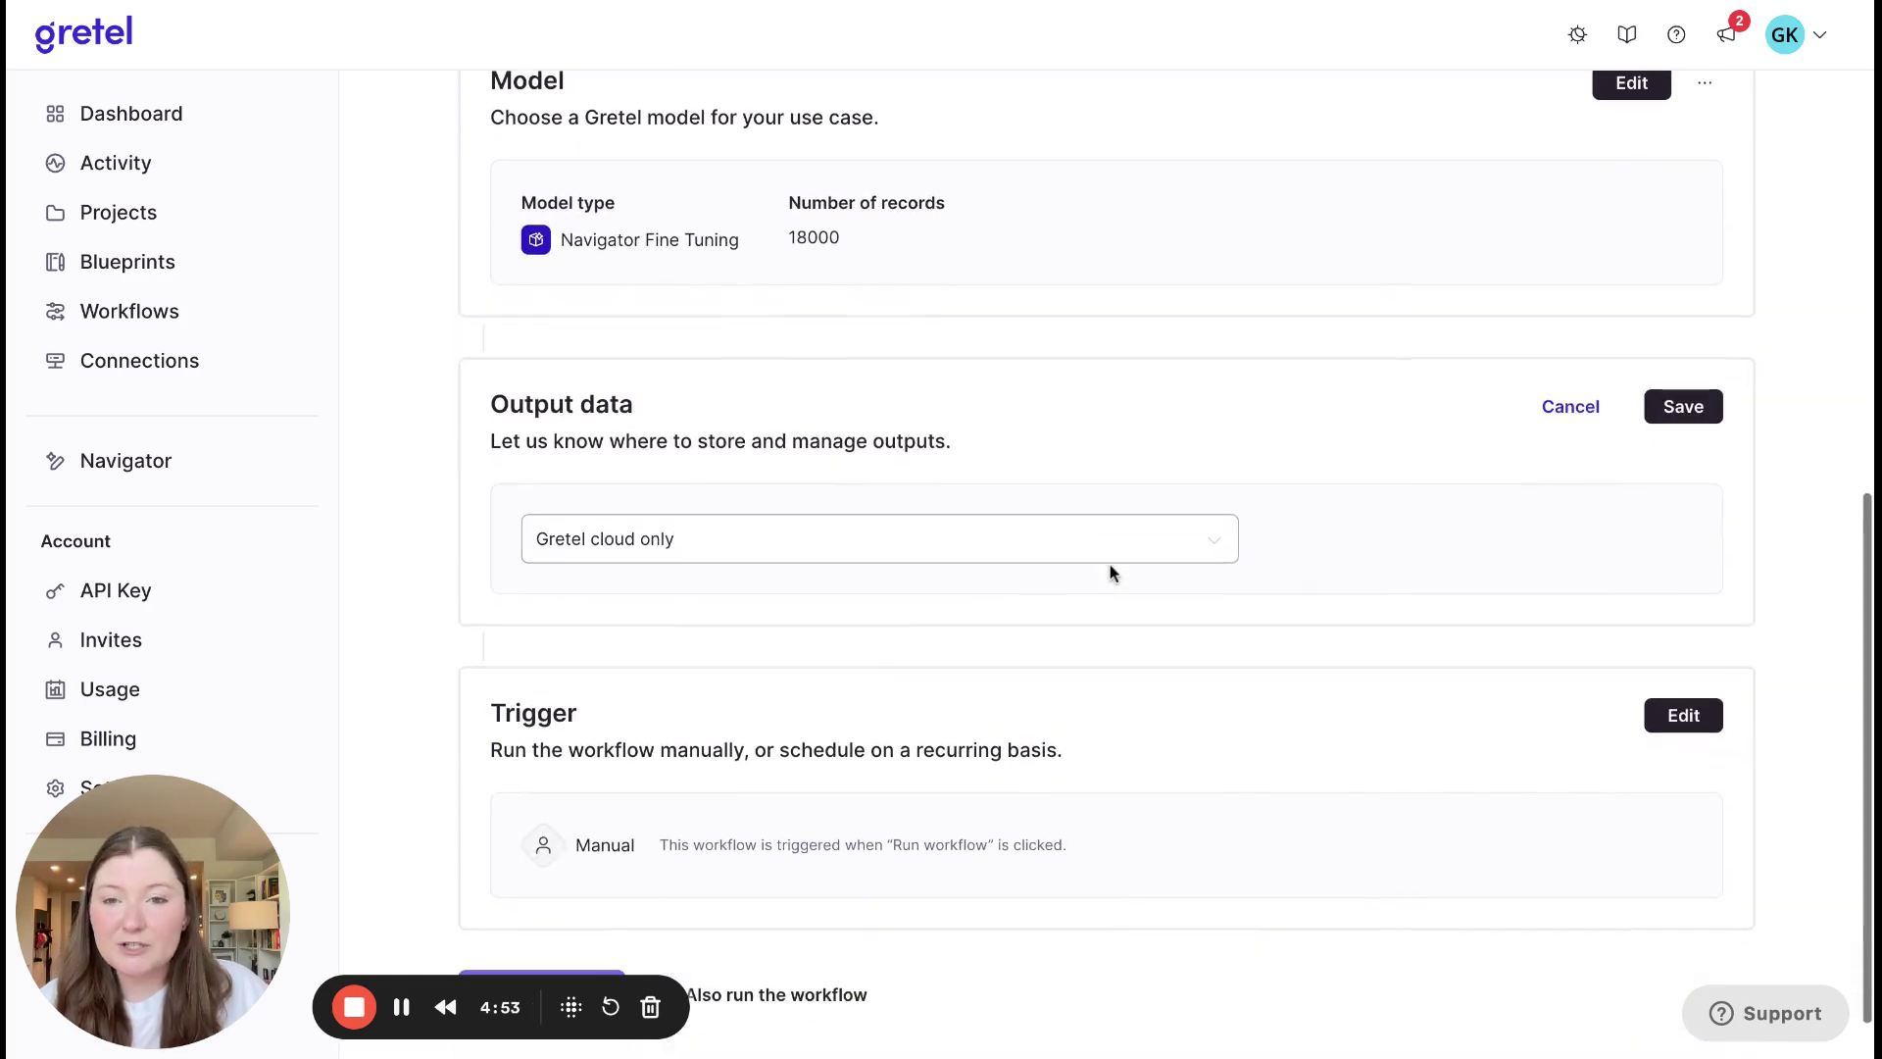
click(1097, 546)
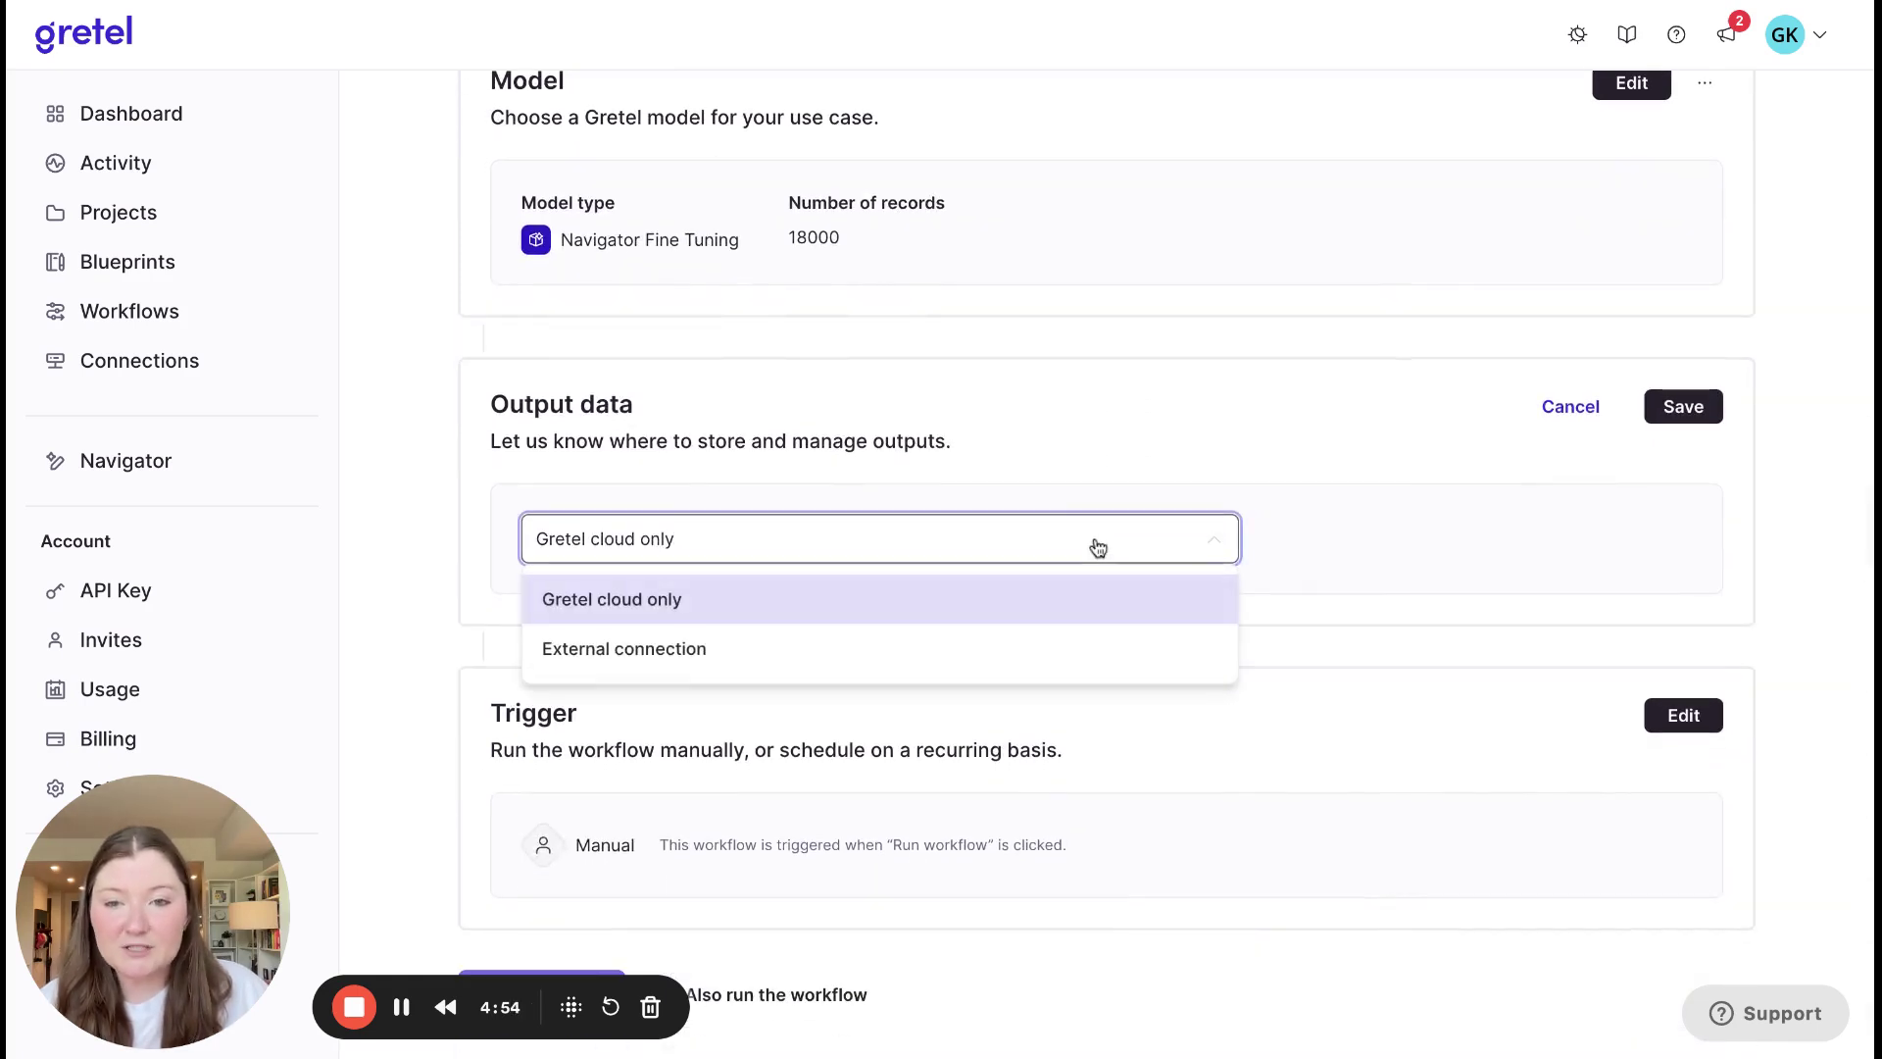
click(1035, 653)
click(996, 661)
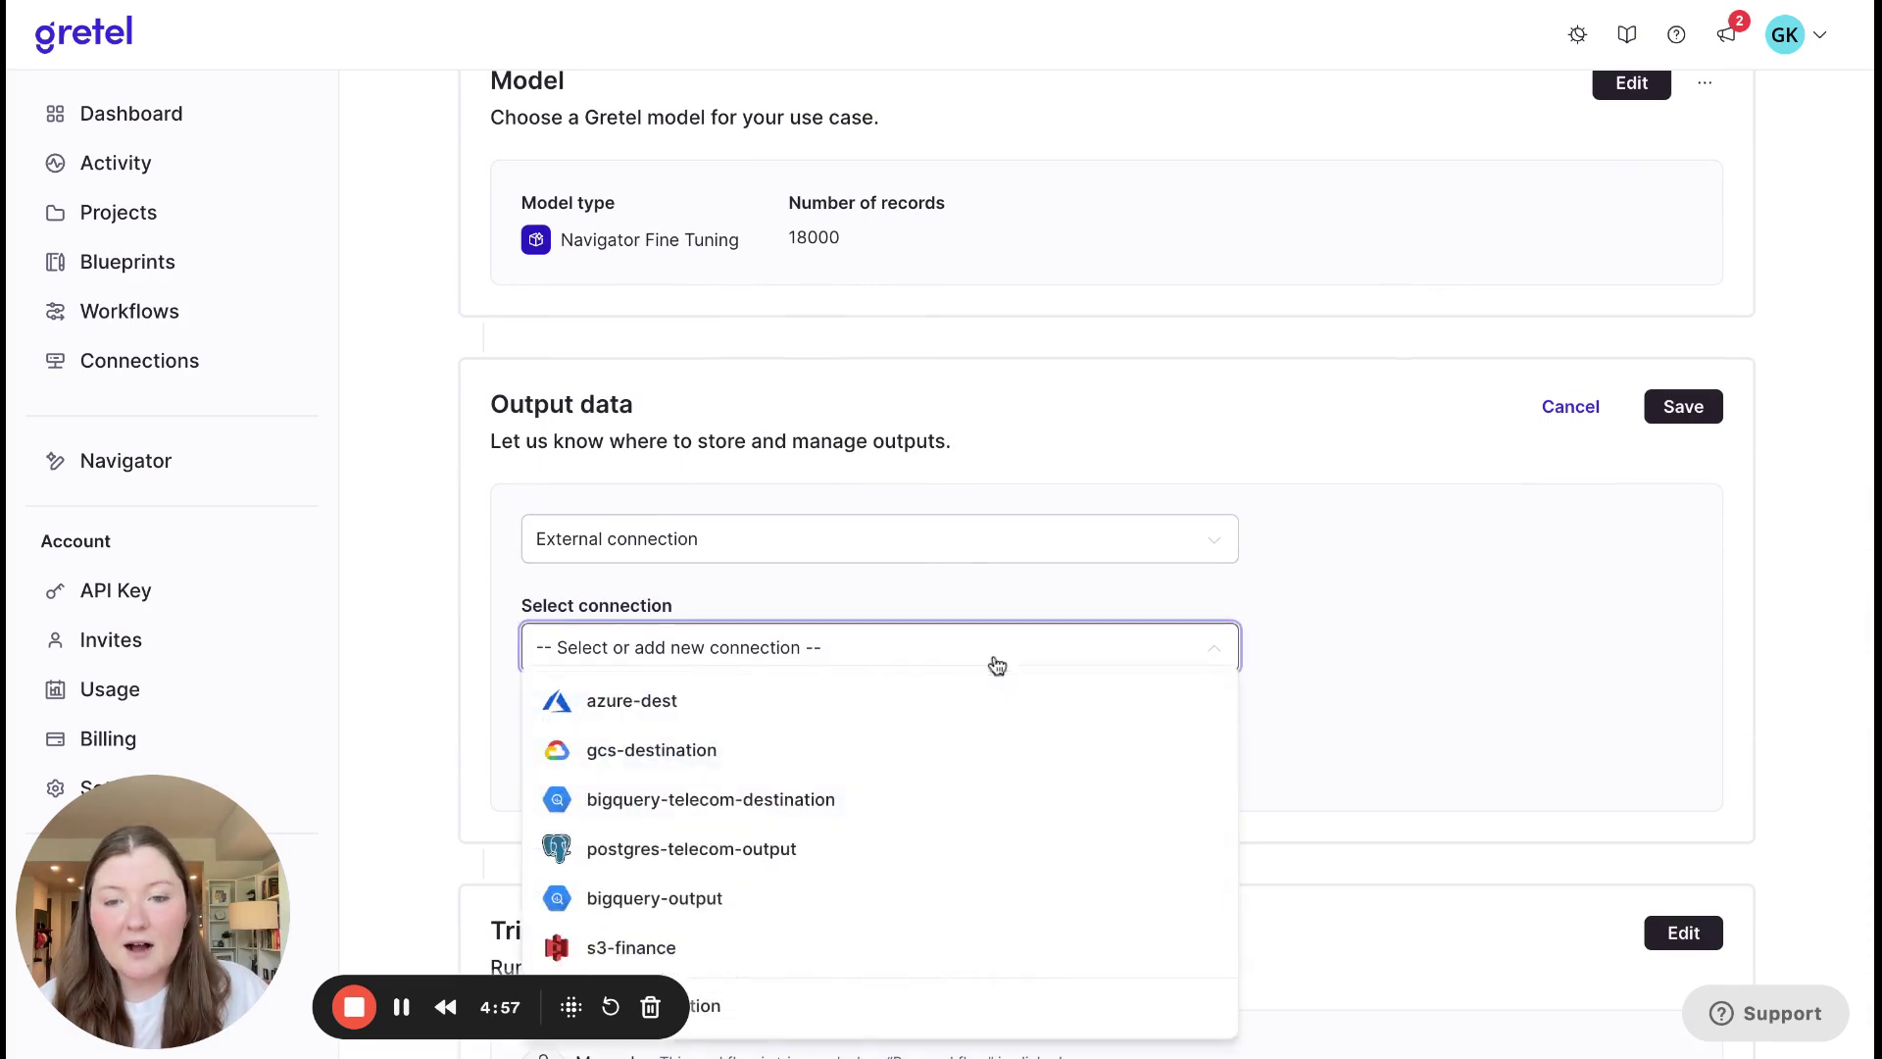
click(920, 951)
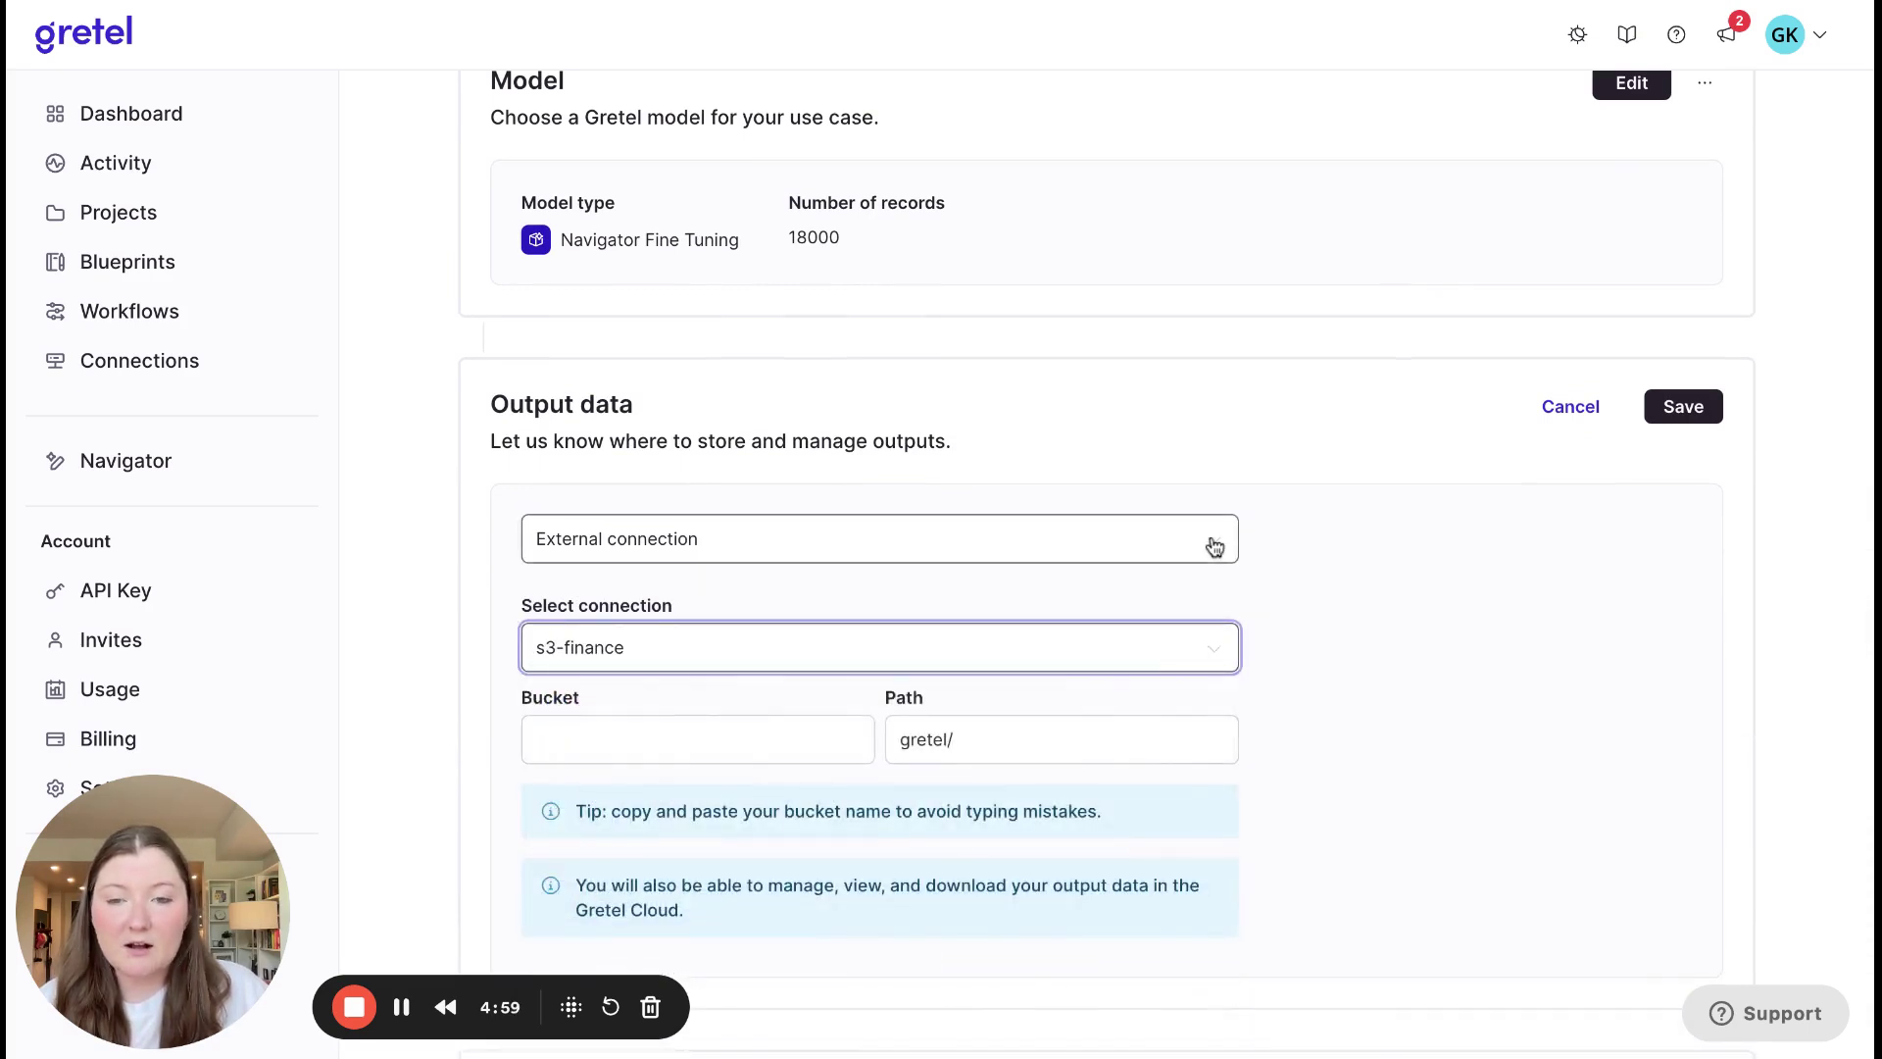
Set the output bucket to customer-financial-transactions and save the output data configuration
scroll(1214, 544, down, 2)
click(630, 577)
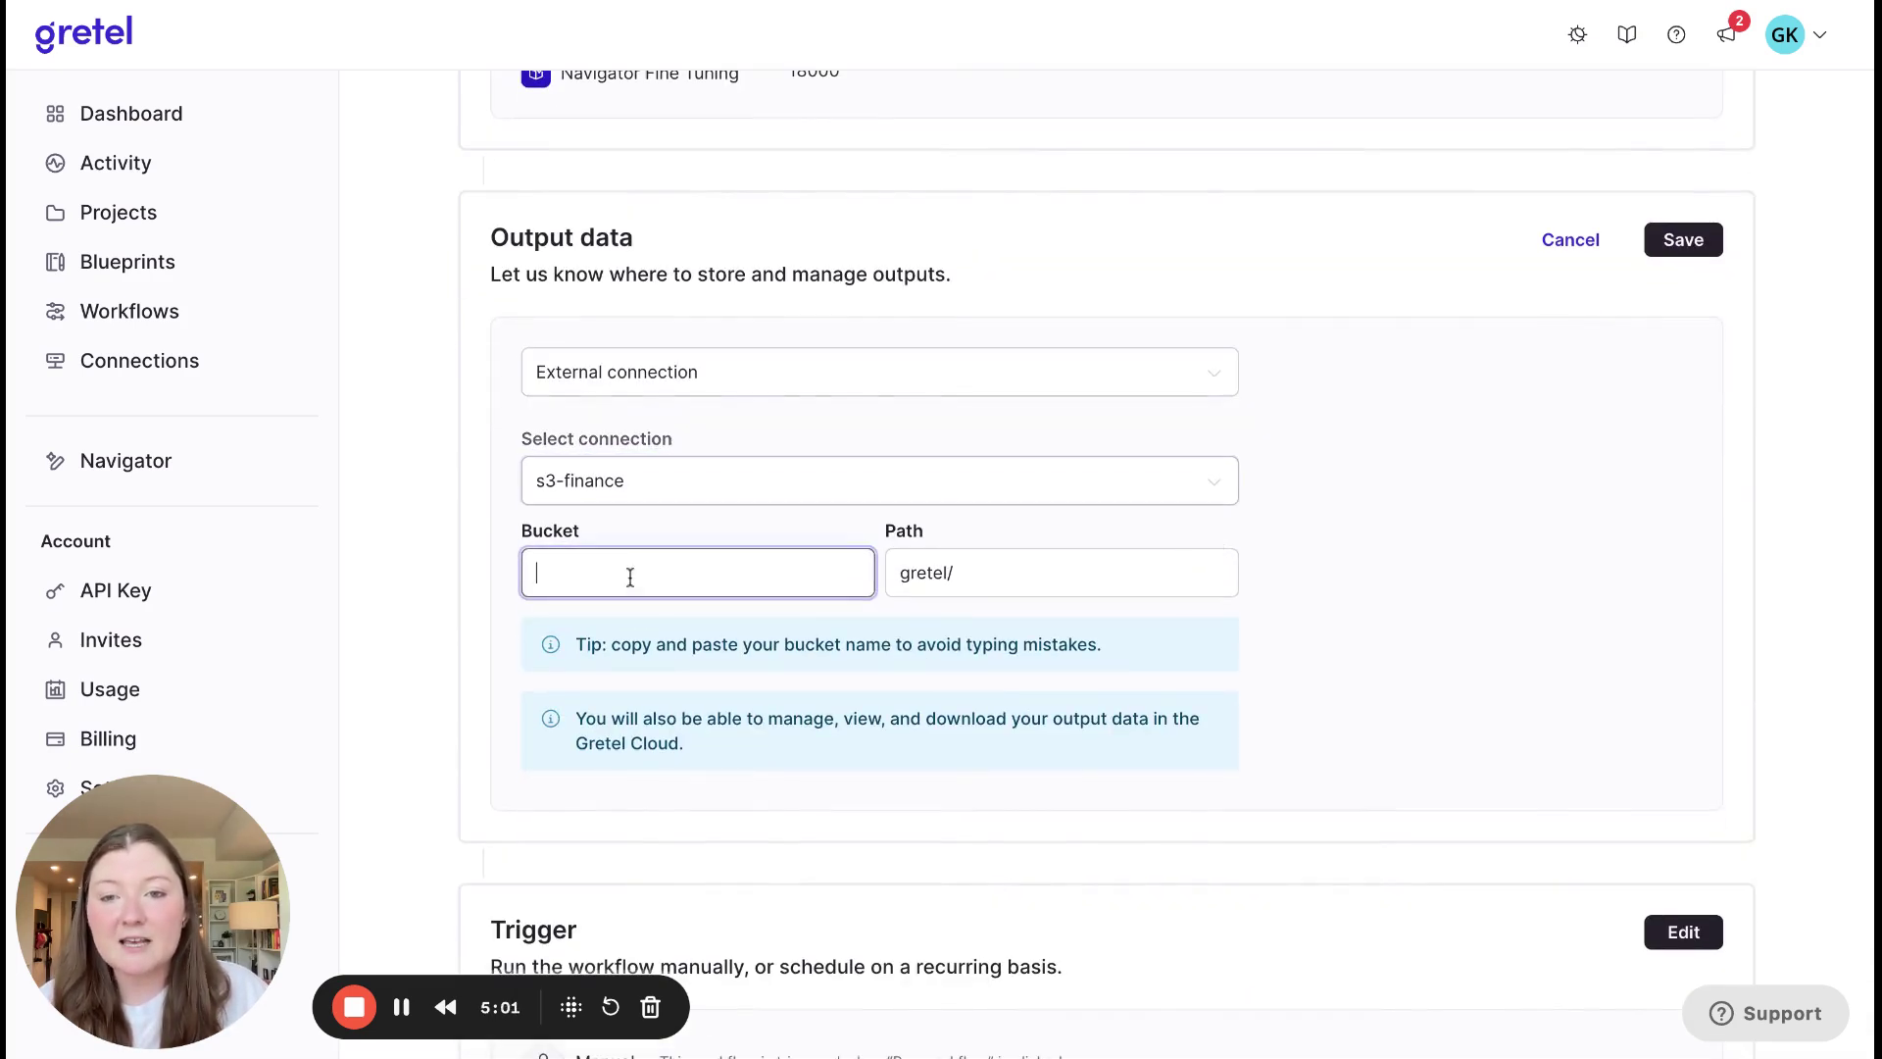
text(customer-financial-transactions)
click(659, 608)
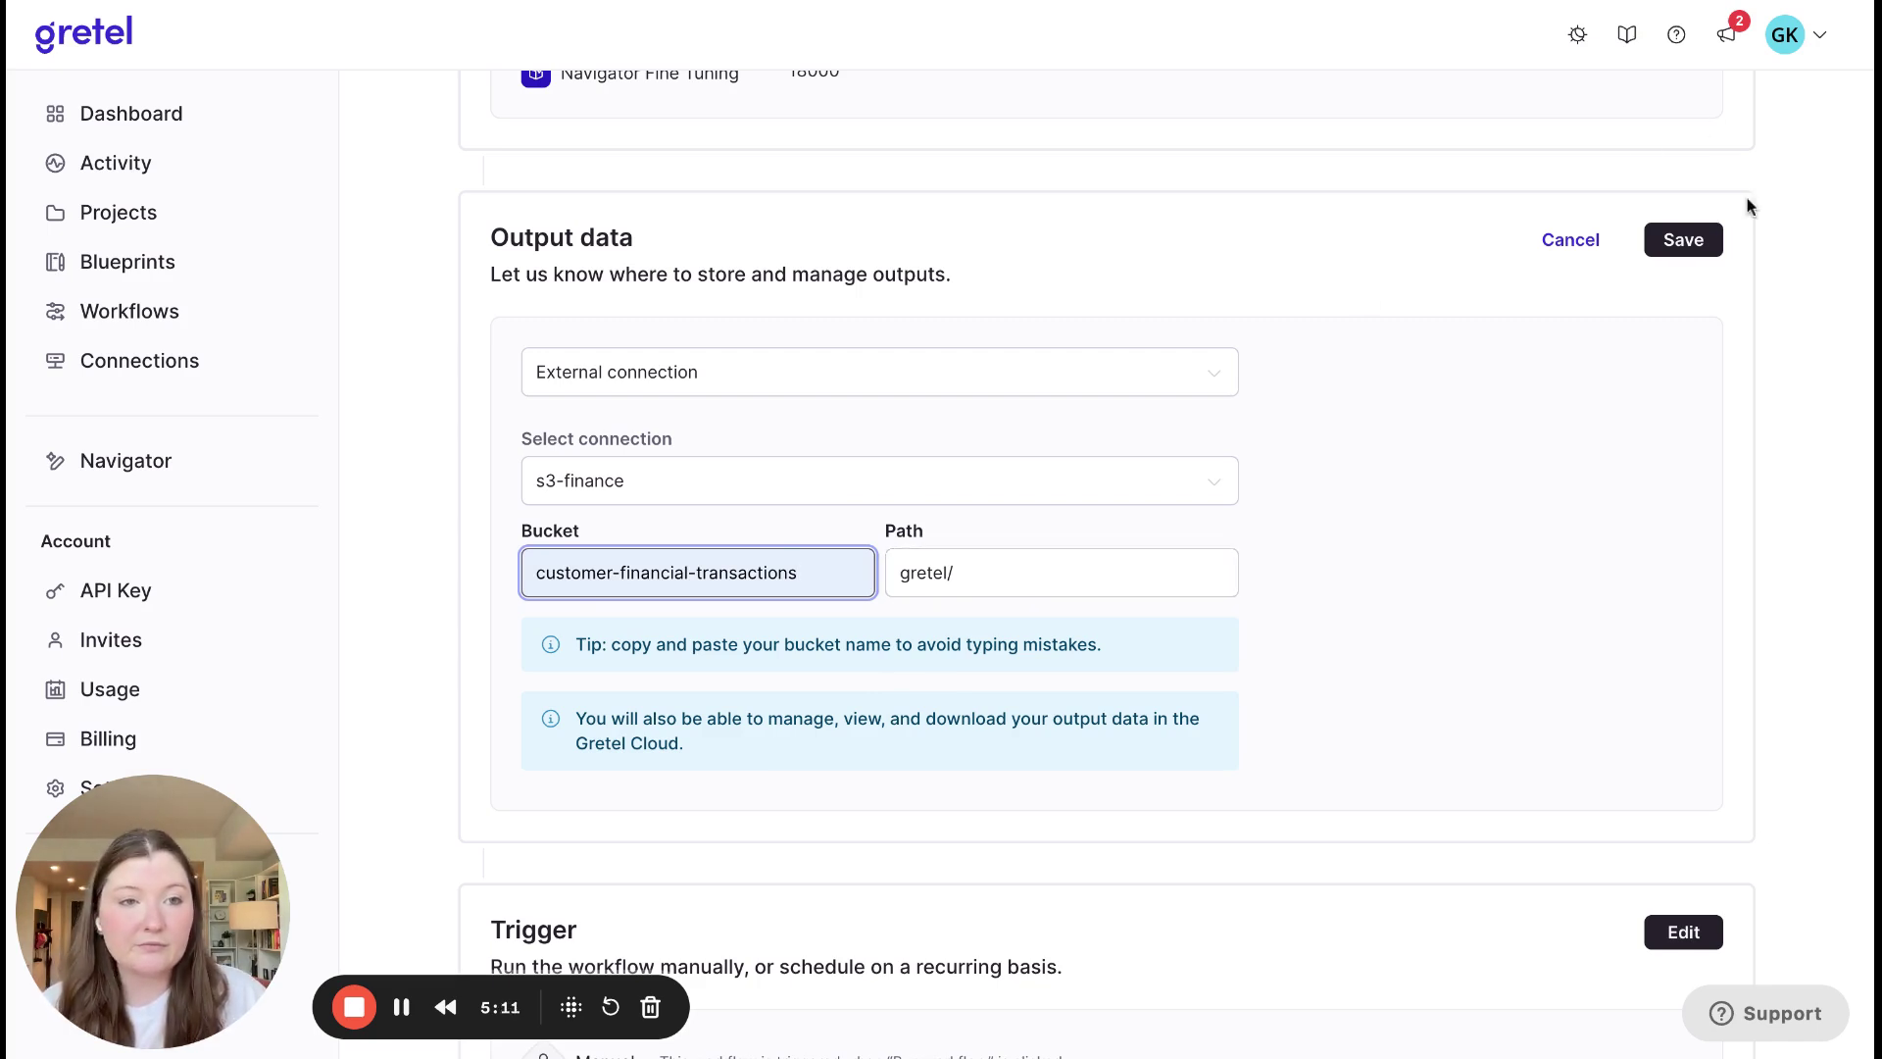
click(1698, 241)
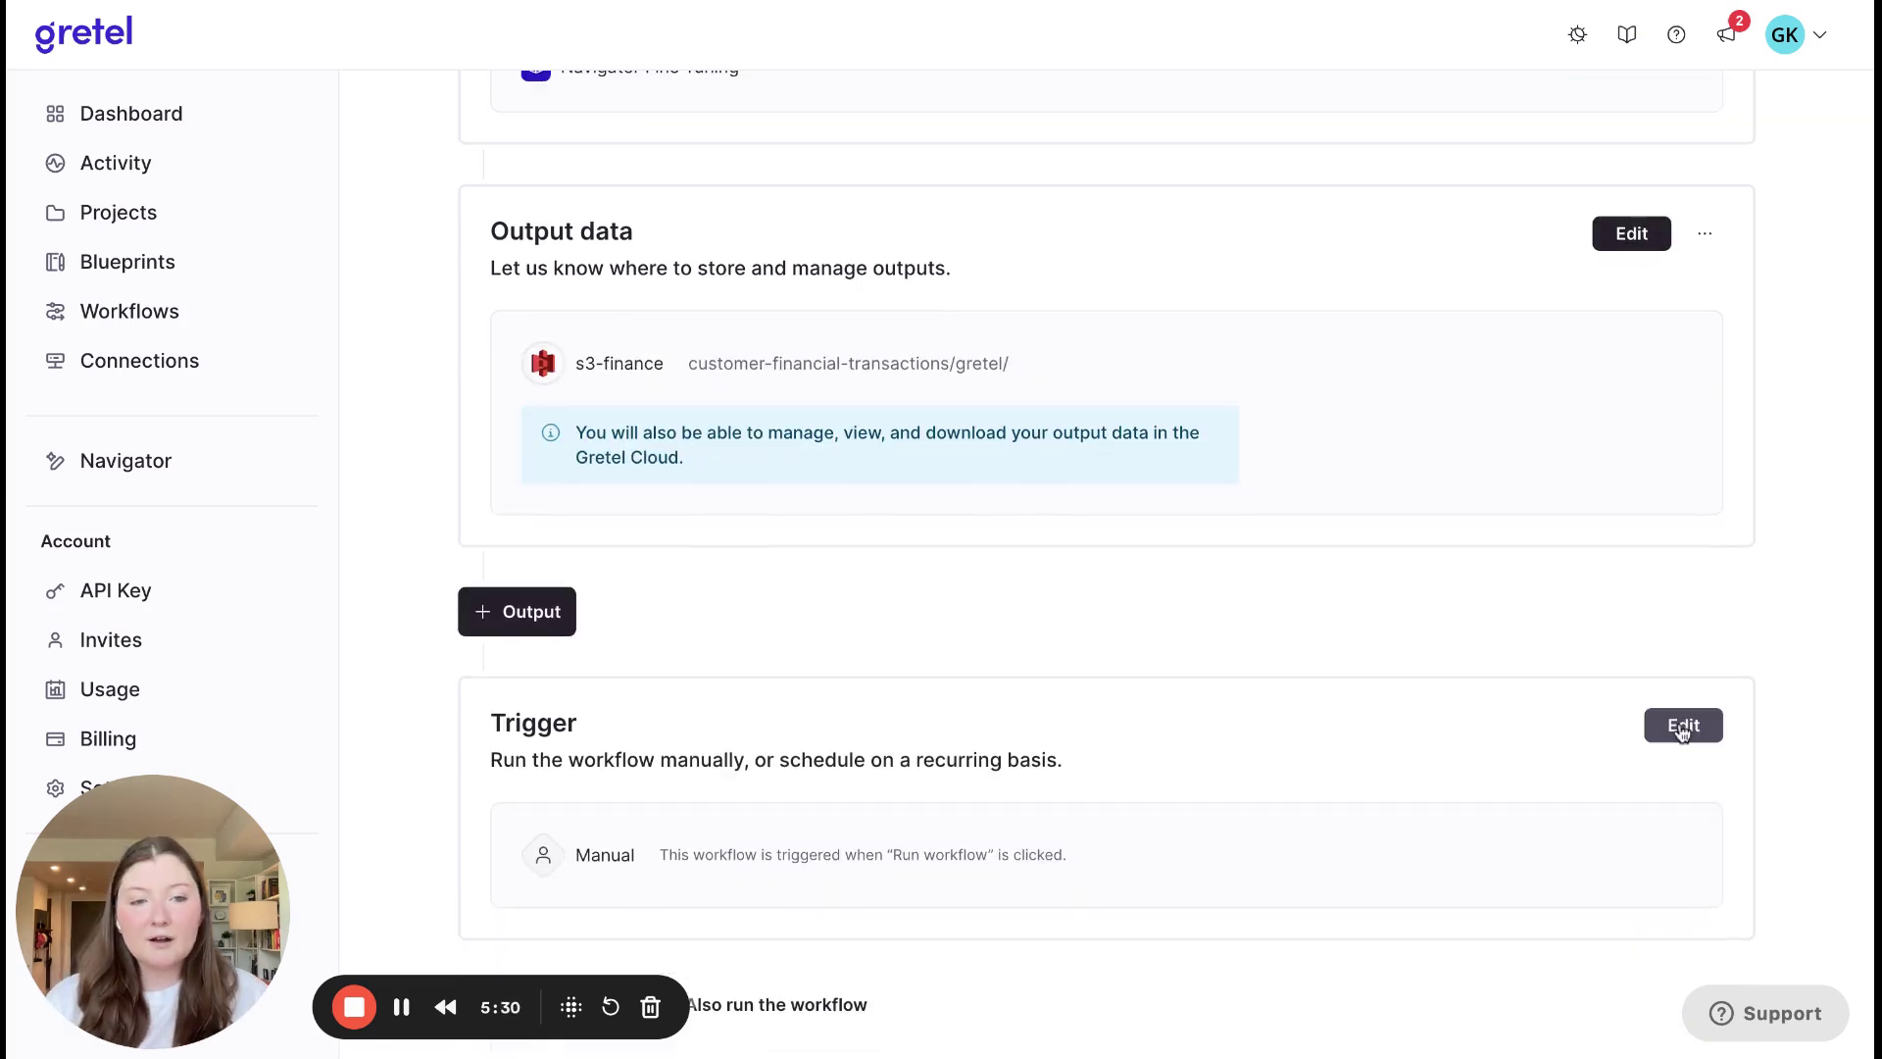
Set the workflow's trigger to recurring runs on a weekly schedule and save it
click(1683, 727)
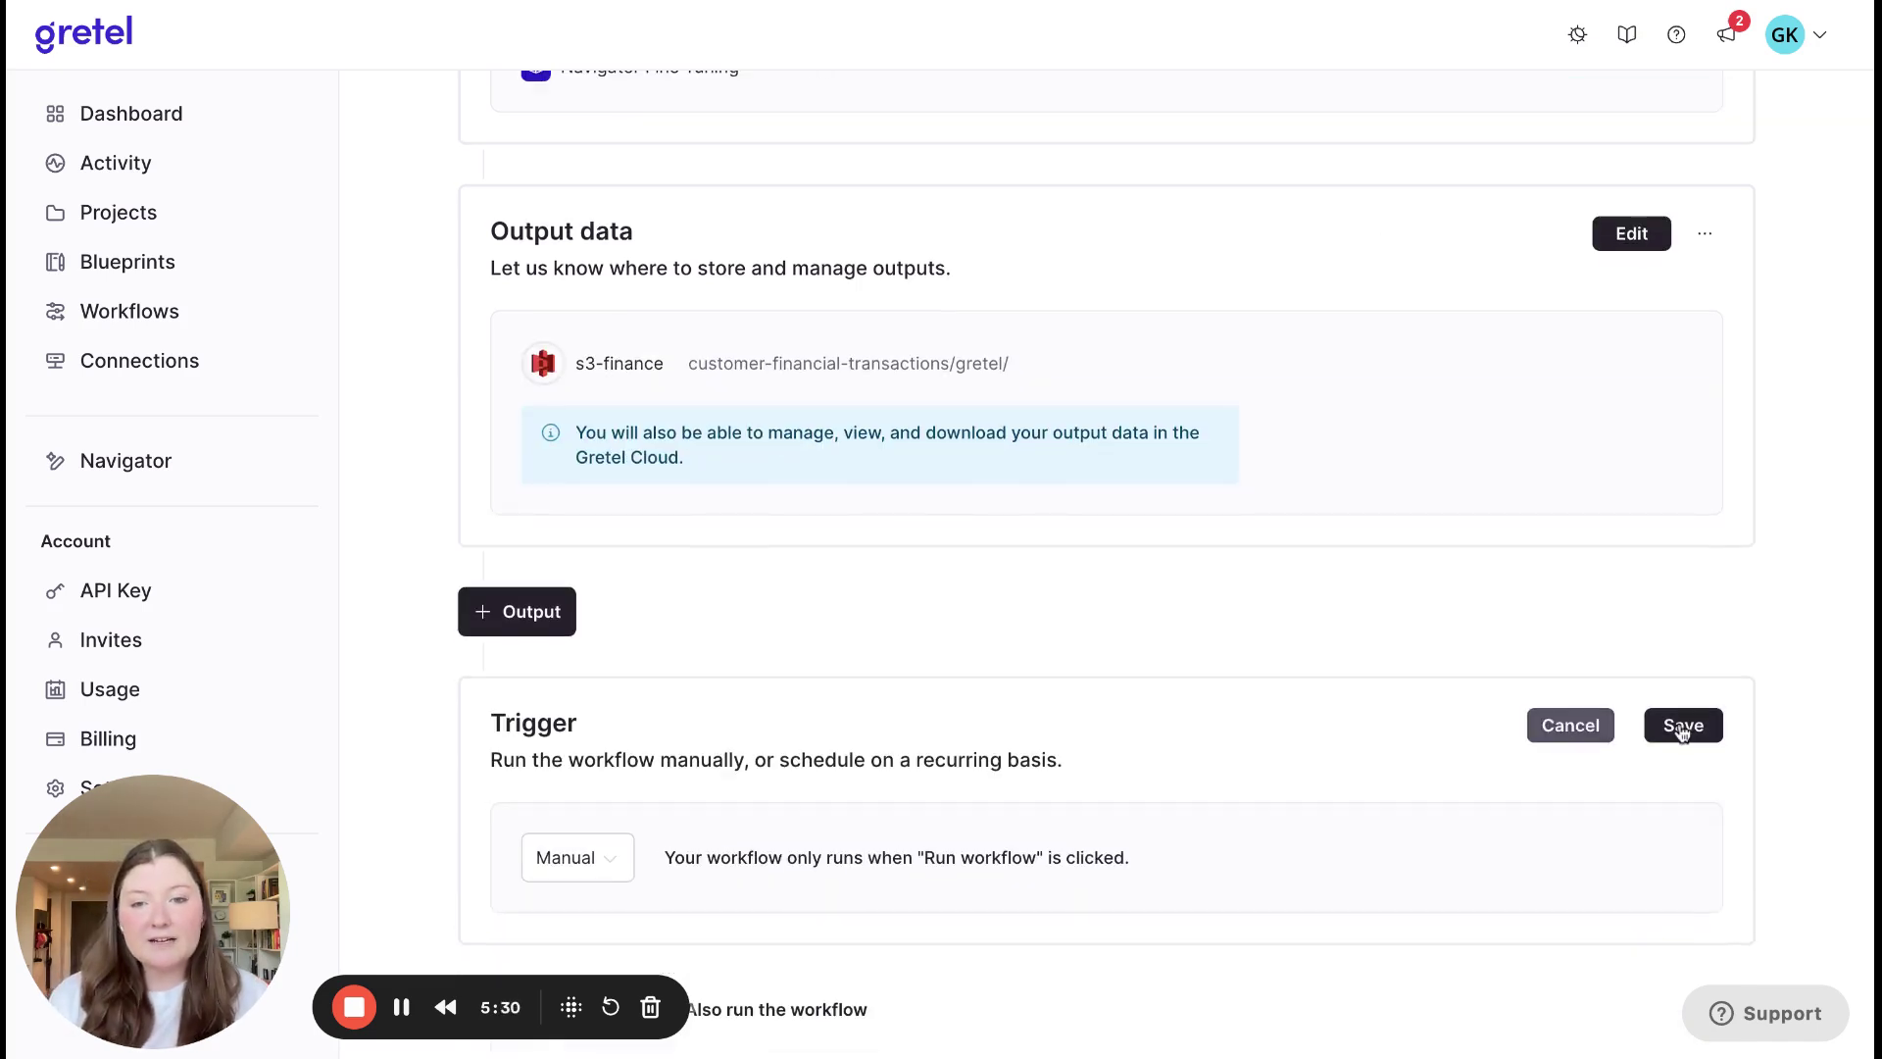
scroll(1483, 710, down, 1)
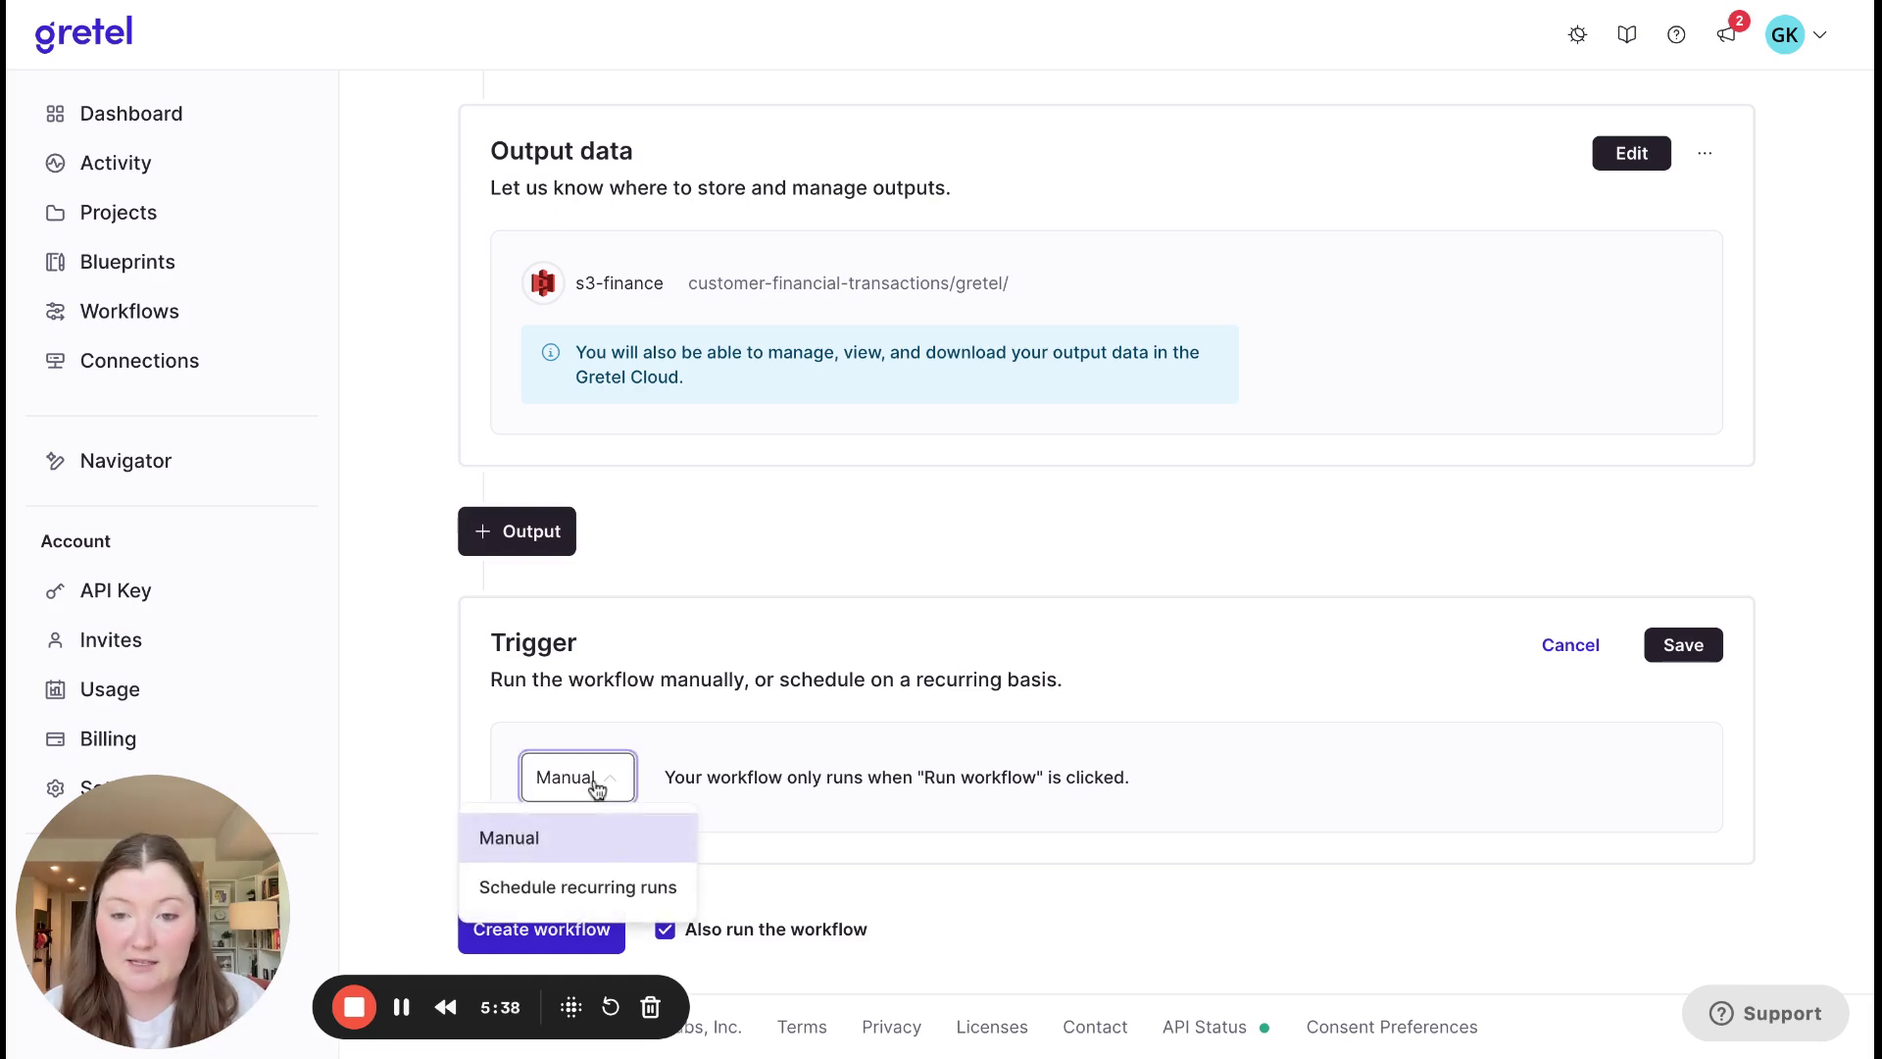
click(609, 887)
scroll(776, 727, down, 2)
click(765, 791)
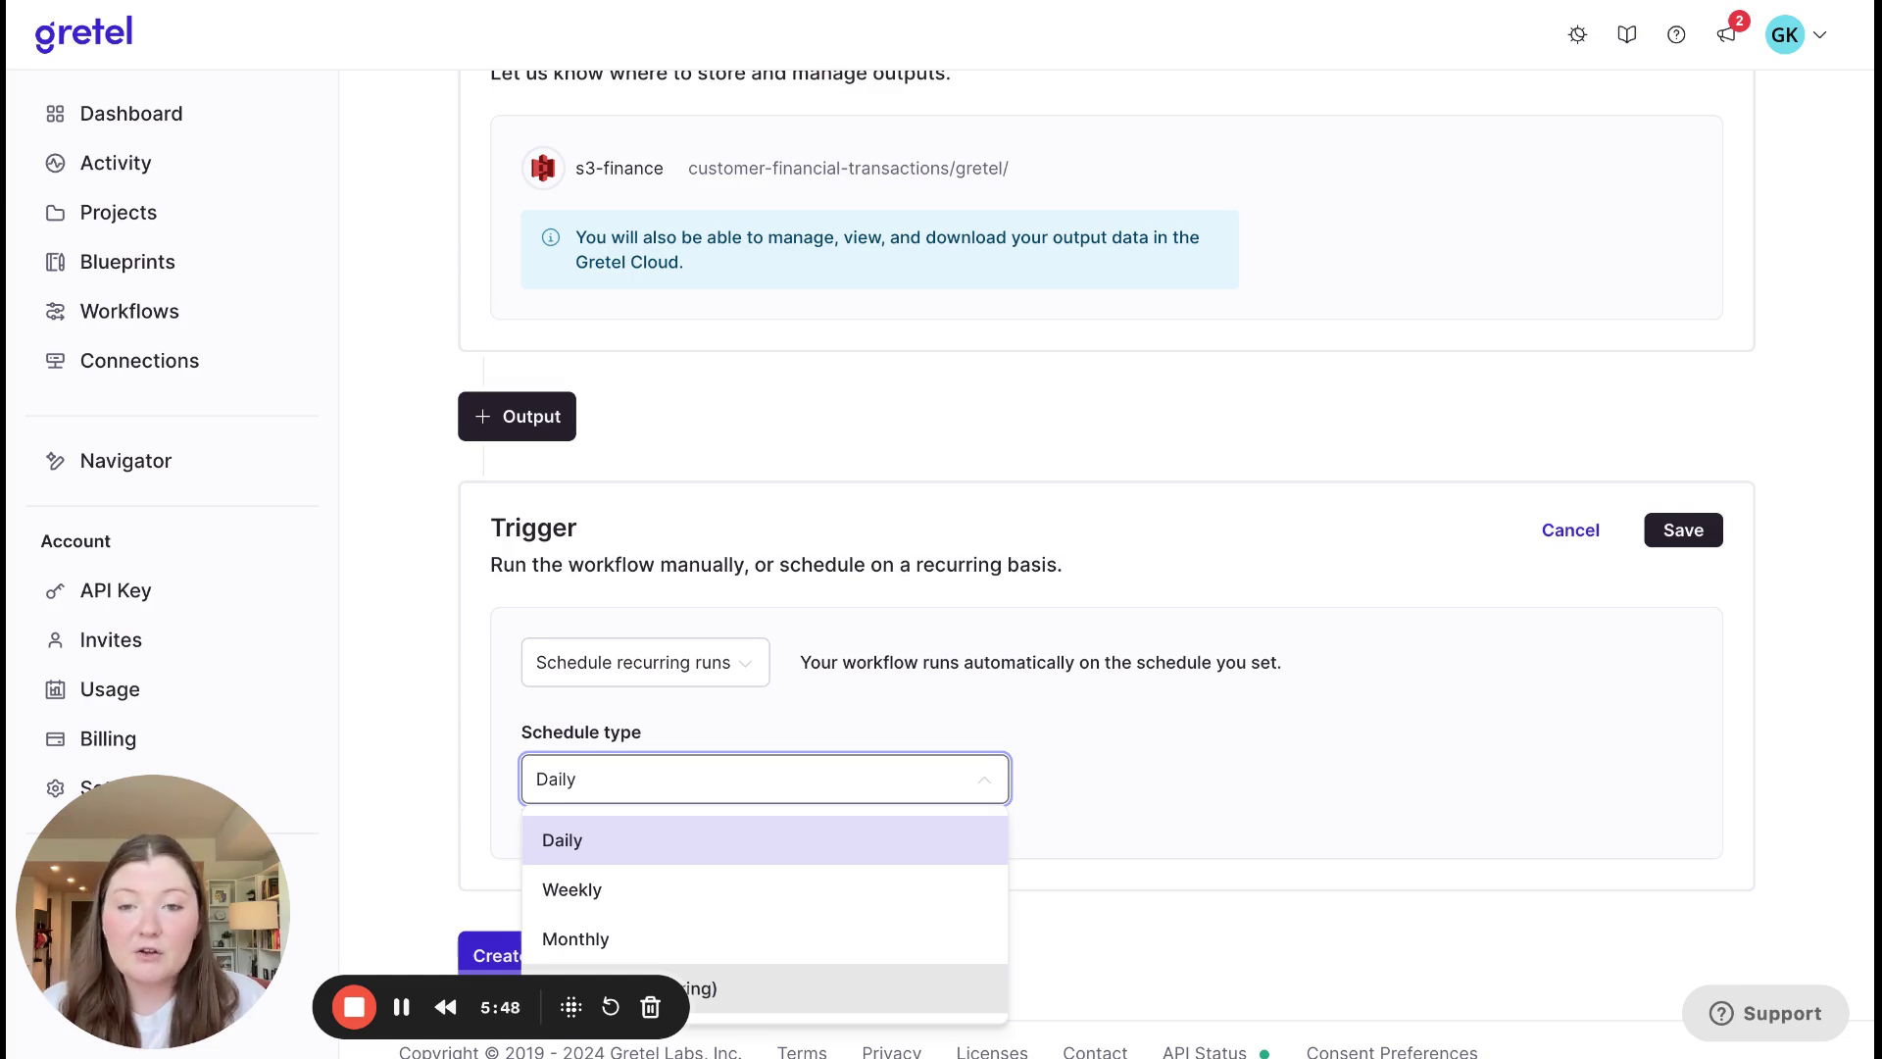
click(832, 907)
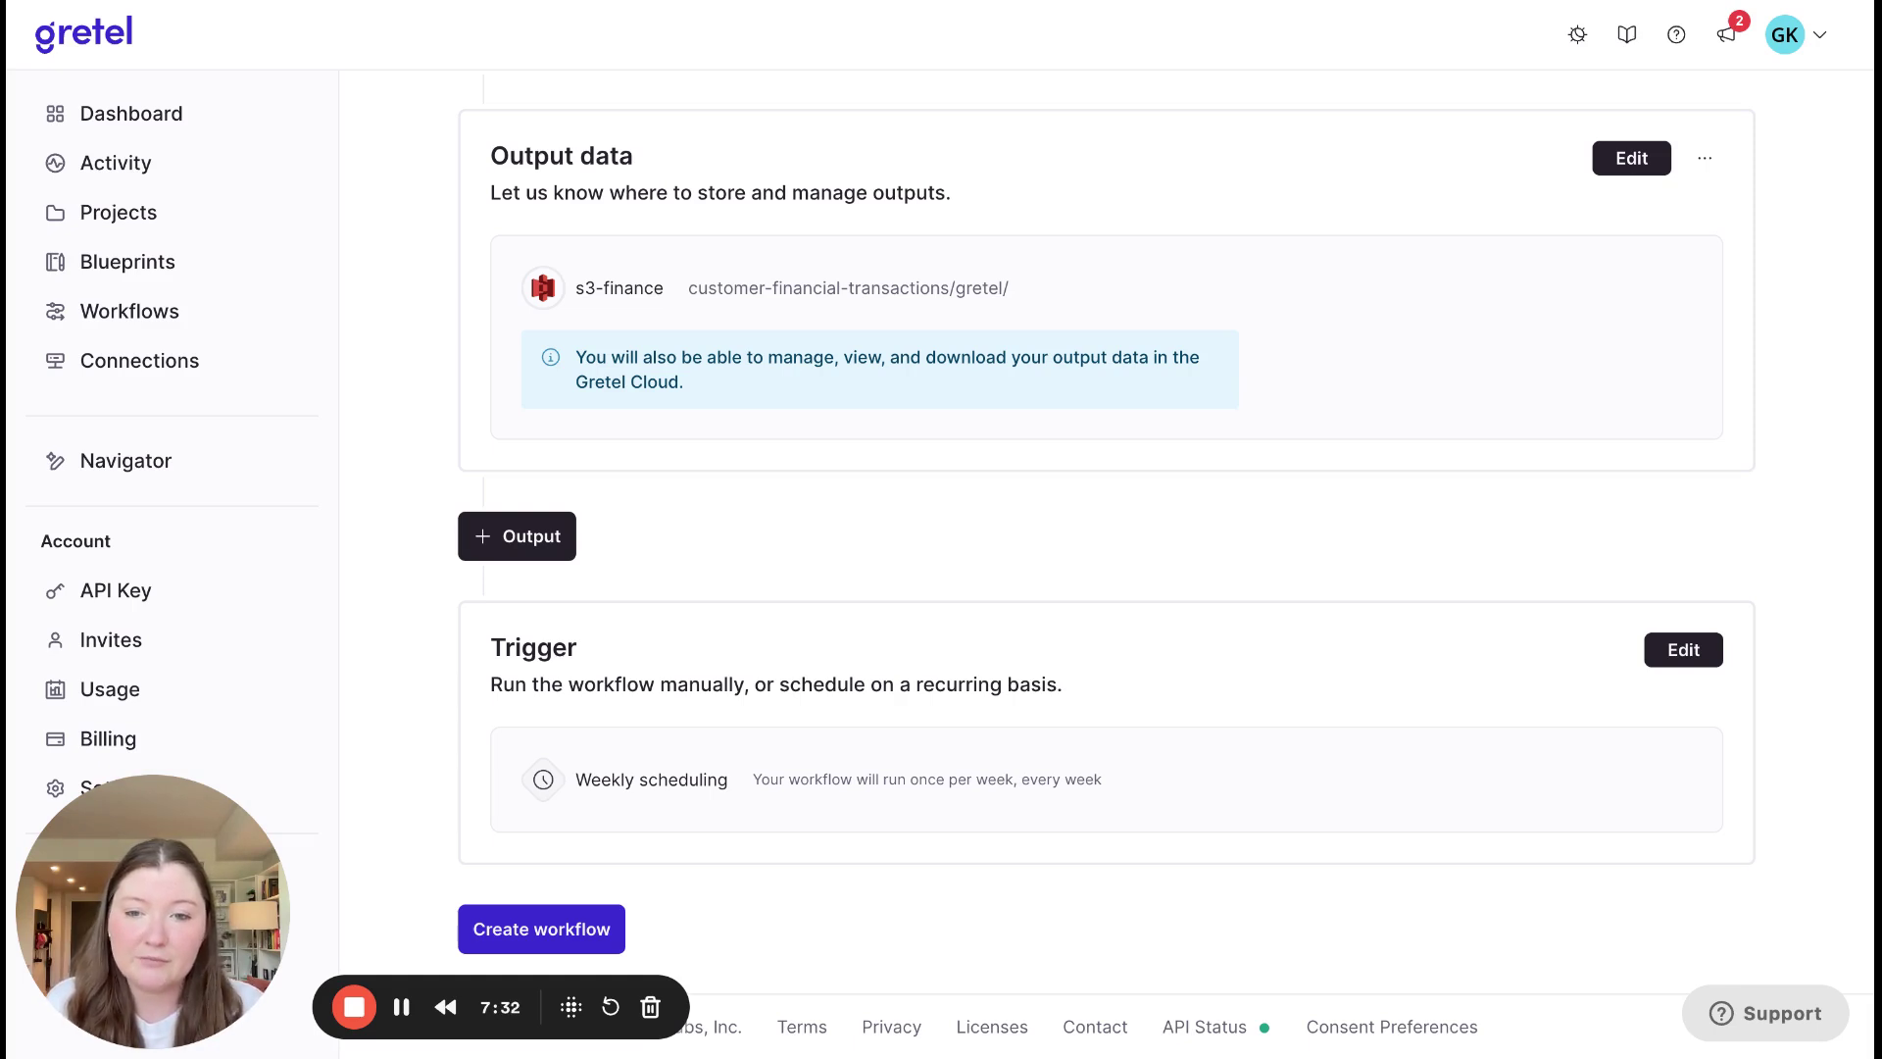
Review the workflow's YAML configuration in the advanced view, from the S3 source through the model steps
scroll(1106, 554, up, 15)
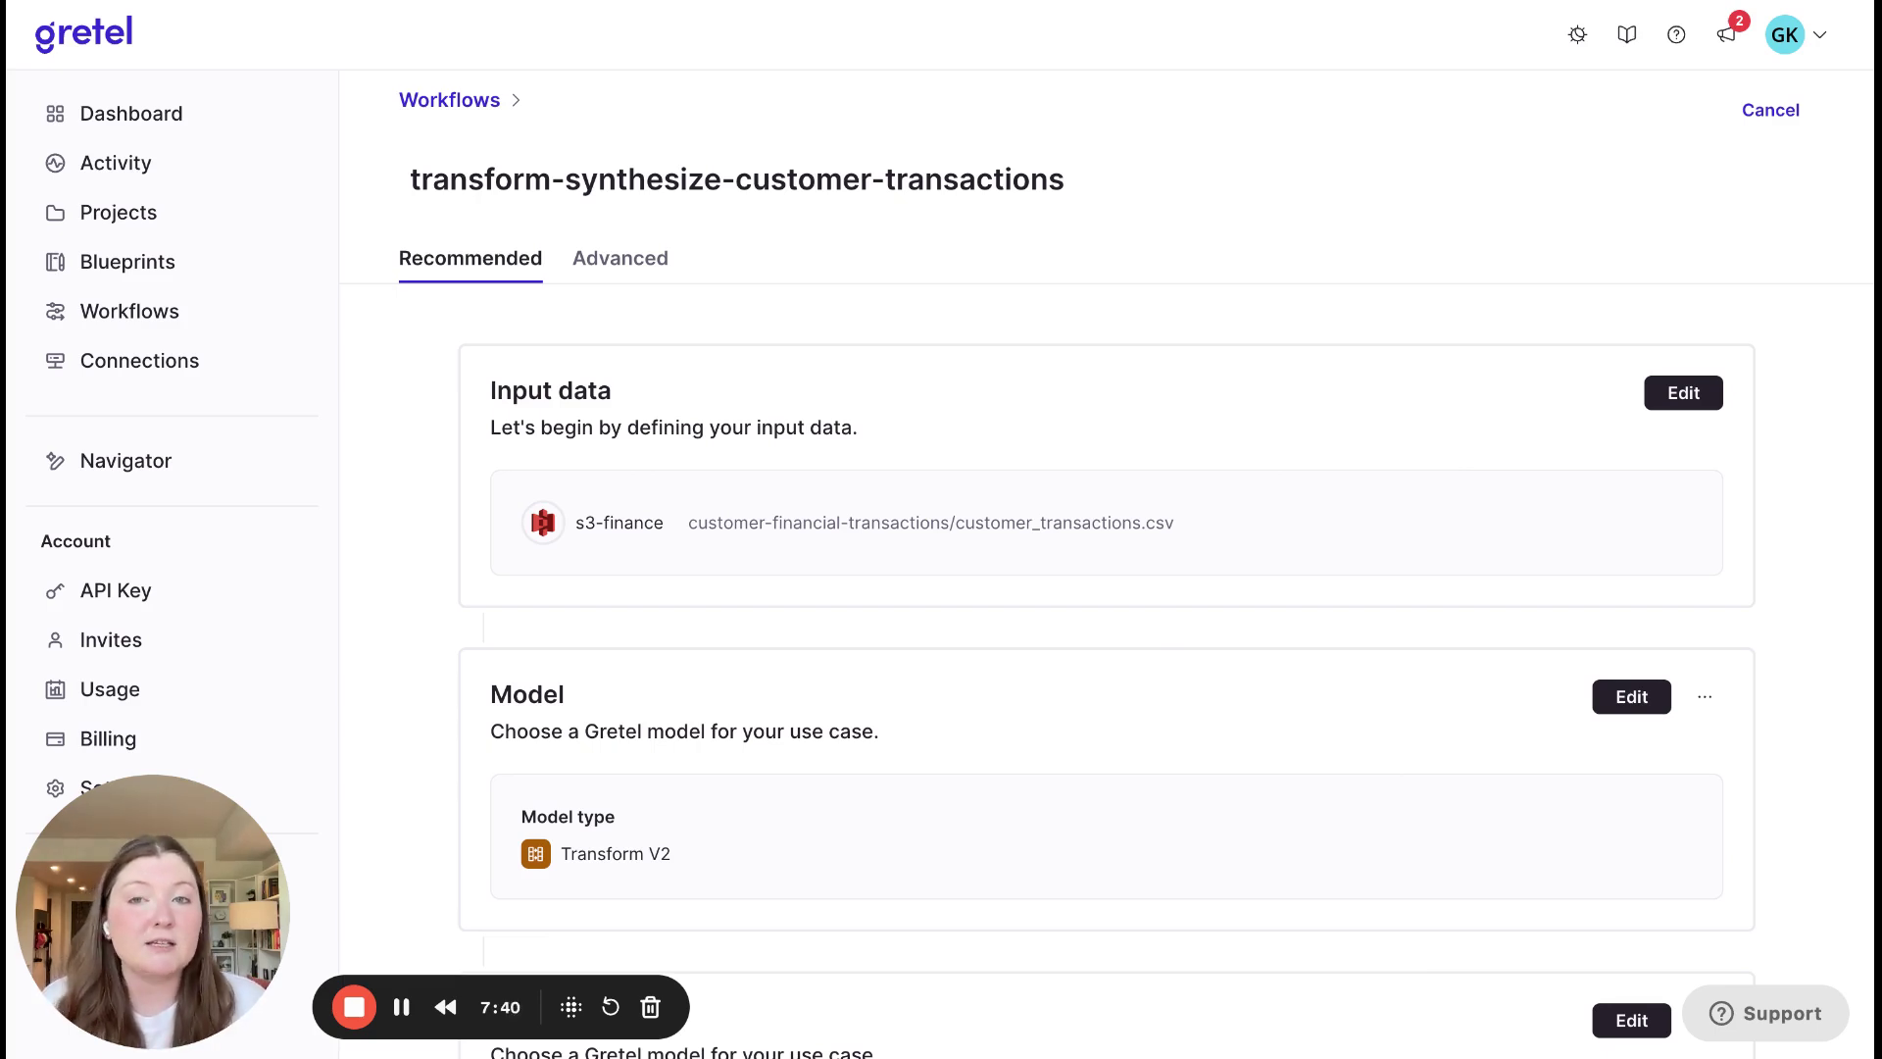
click(618, 263)
scroll(922, 257, down, 1)
scroll(1019, 585, down, 2)
scroll(1019, 586, down, 3)
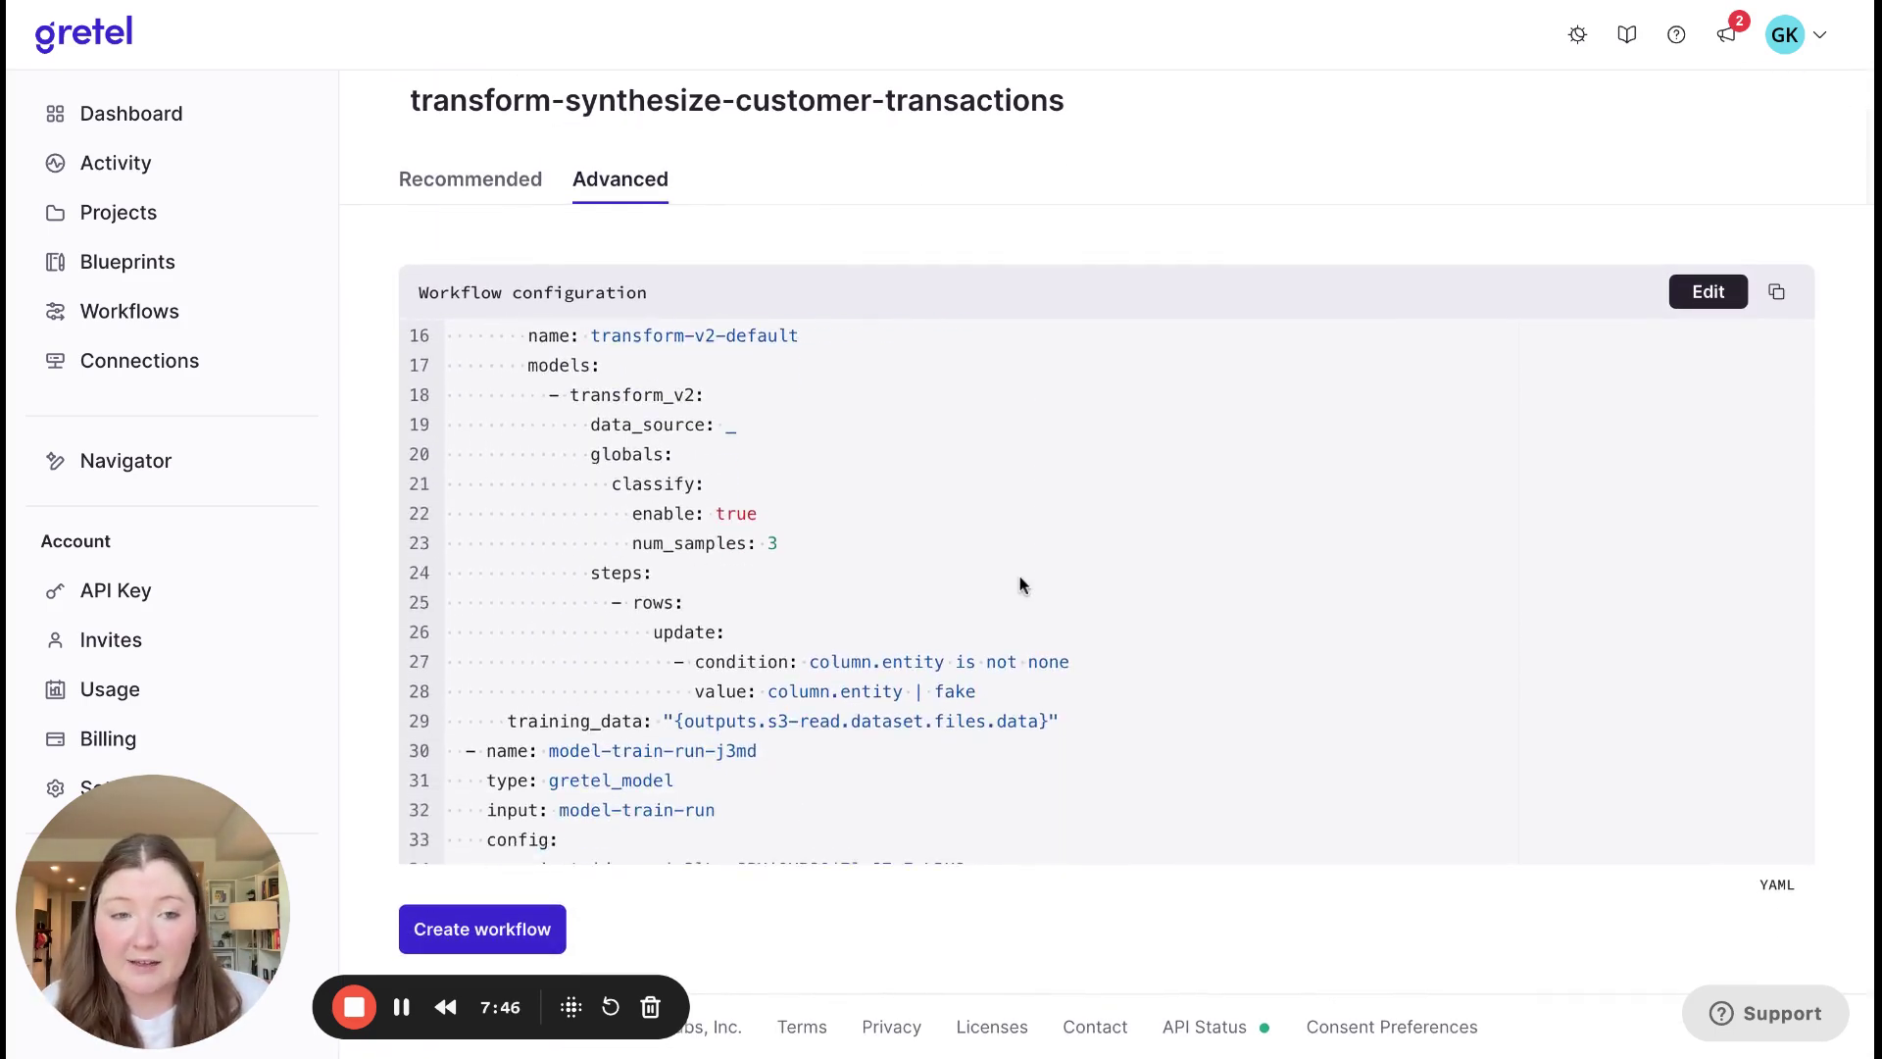
scroll(1019, 585, up, 6)
scroll(1010, 282, down, 1)
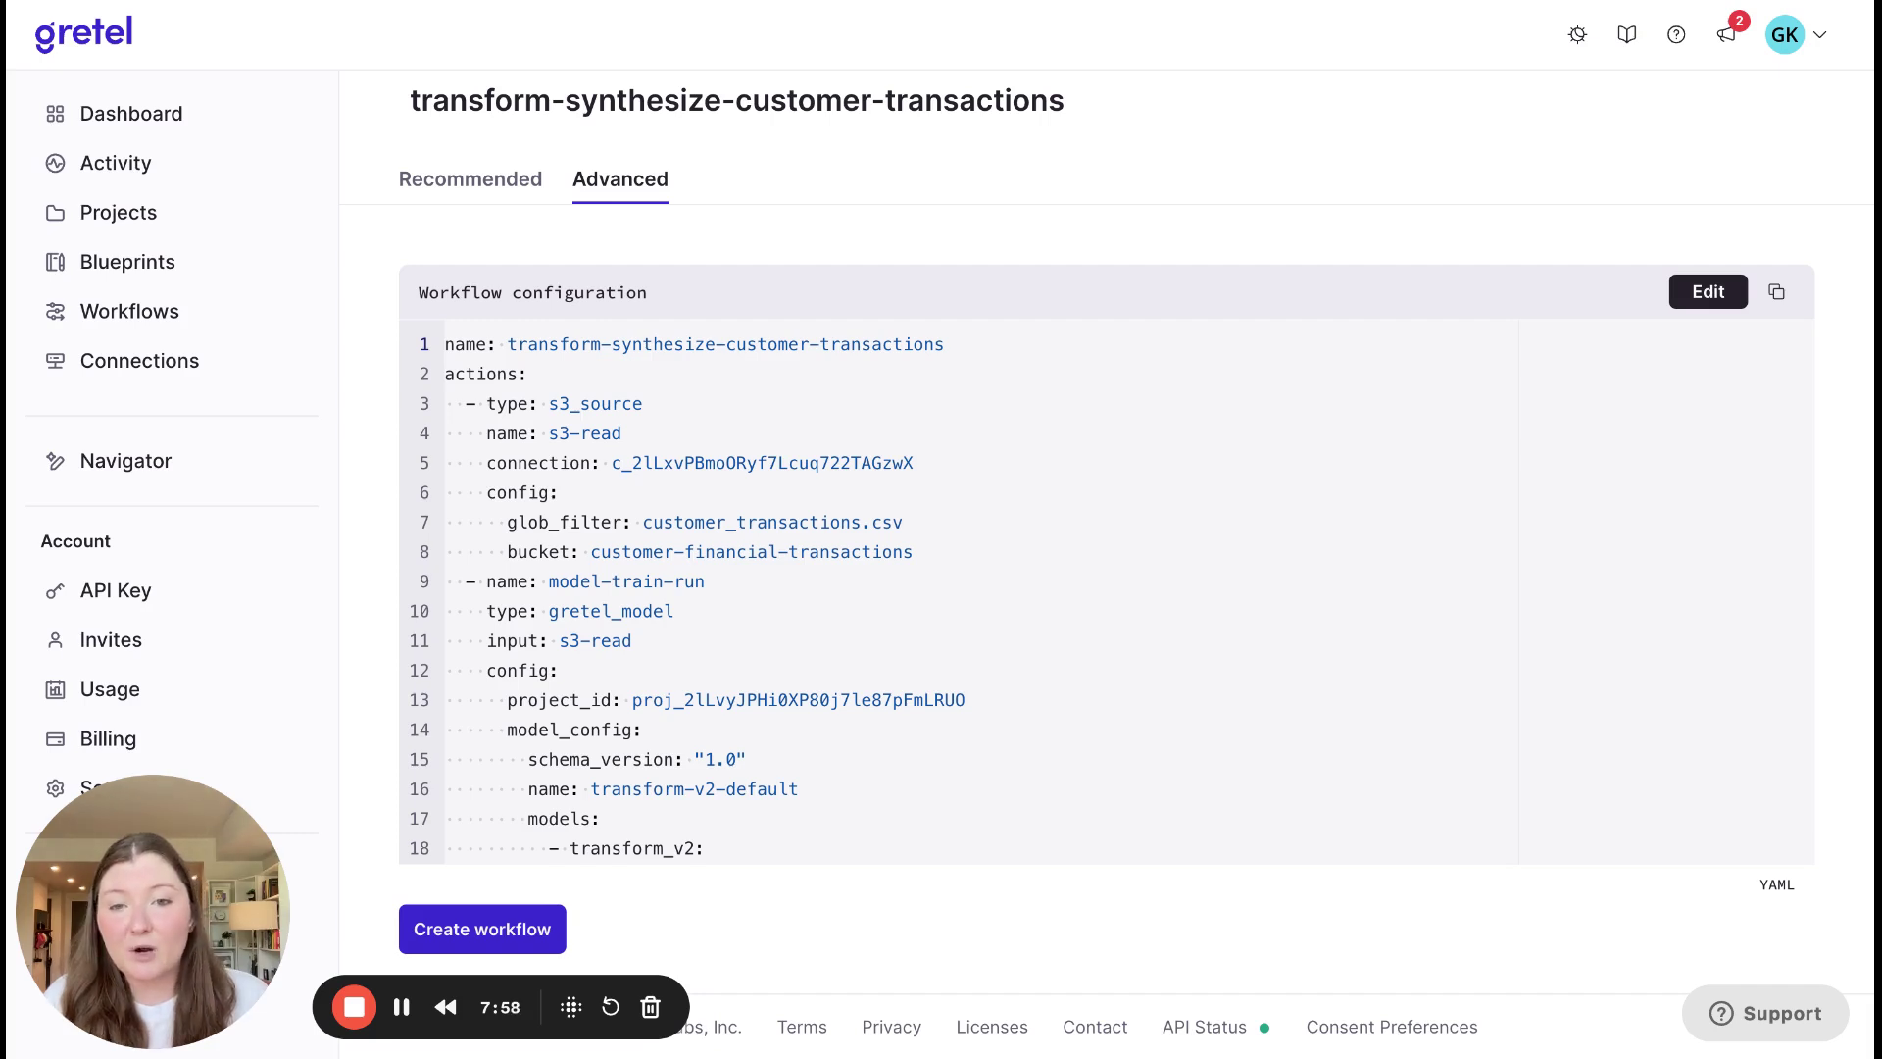
scroll(1015, 637, down, 8)
scroll(1015, 637, down, 5)
scroll(1014, 637, up, 13)
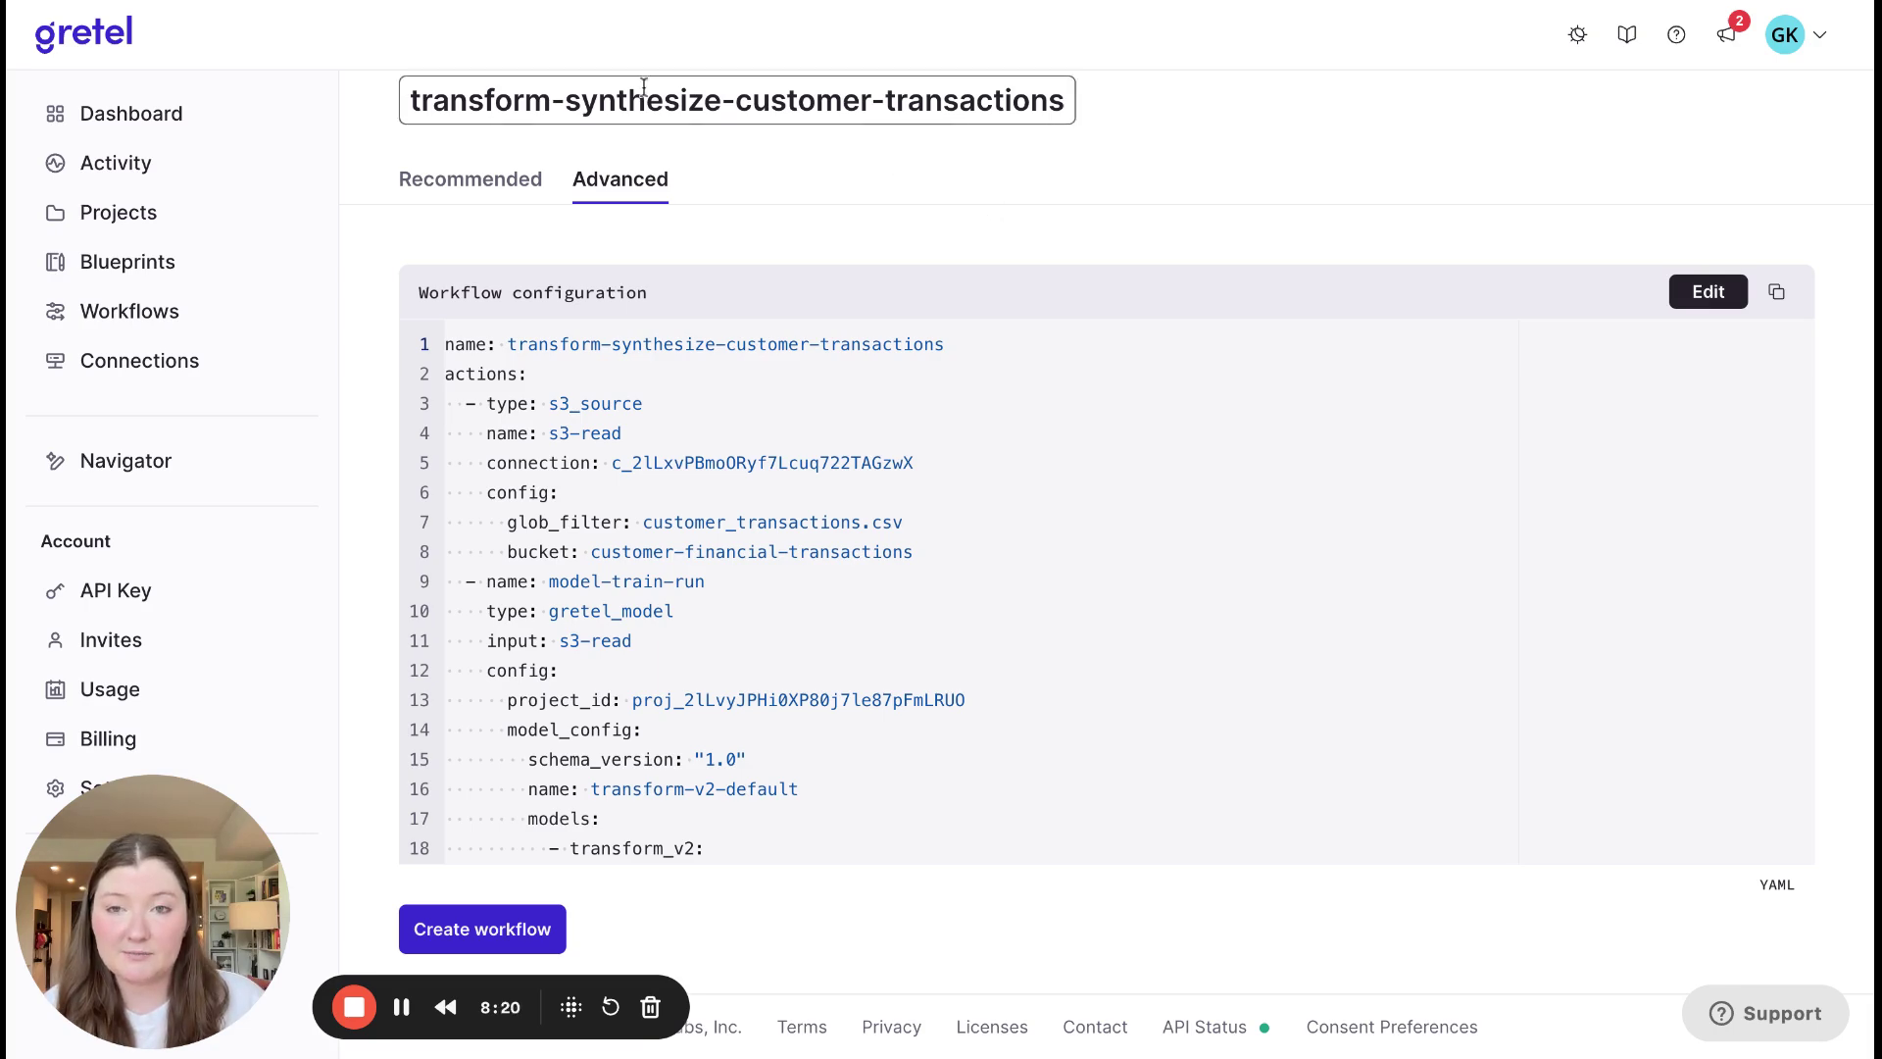
Return to the recommended view and create the workflow
click(487, 186)
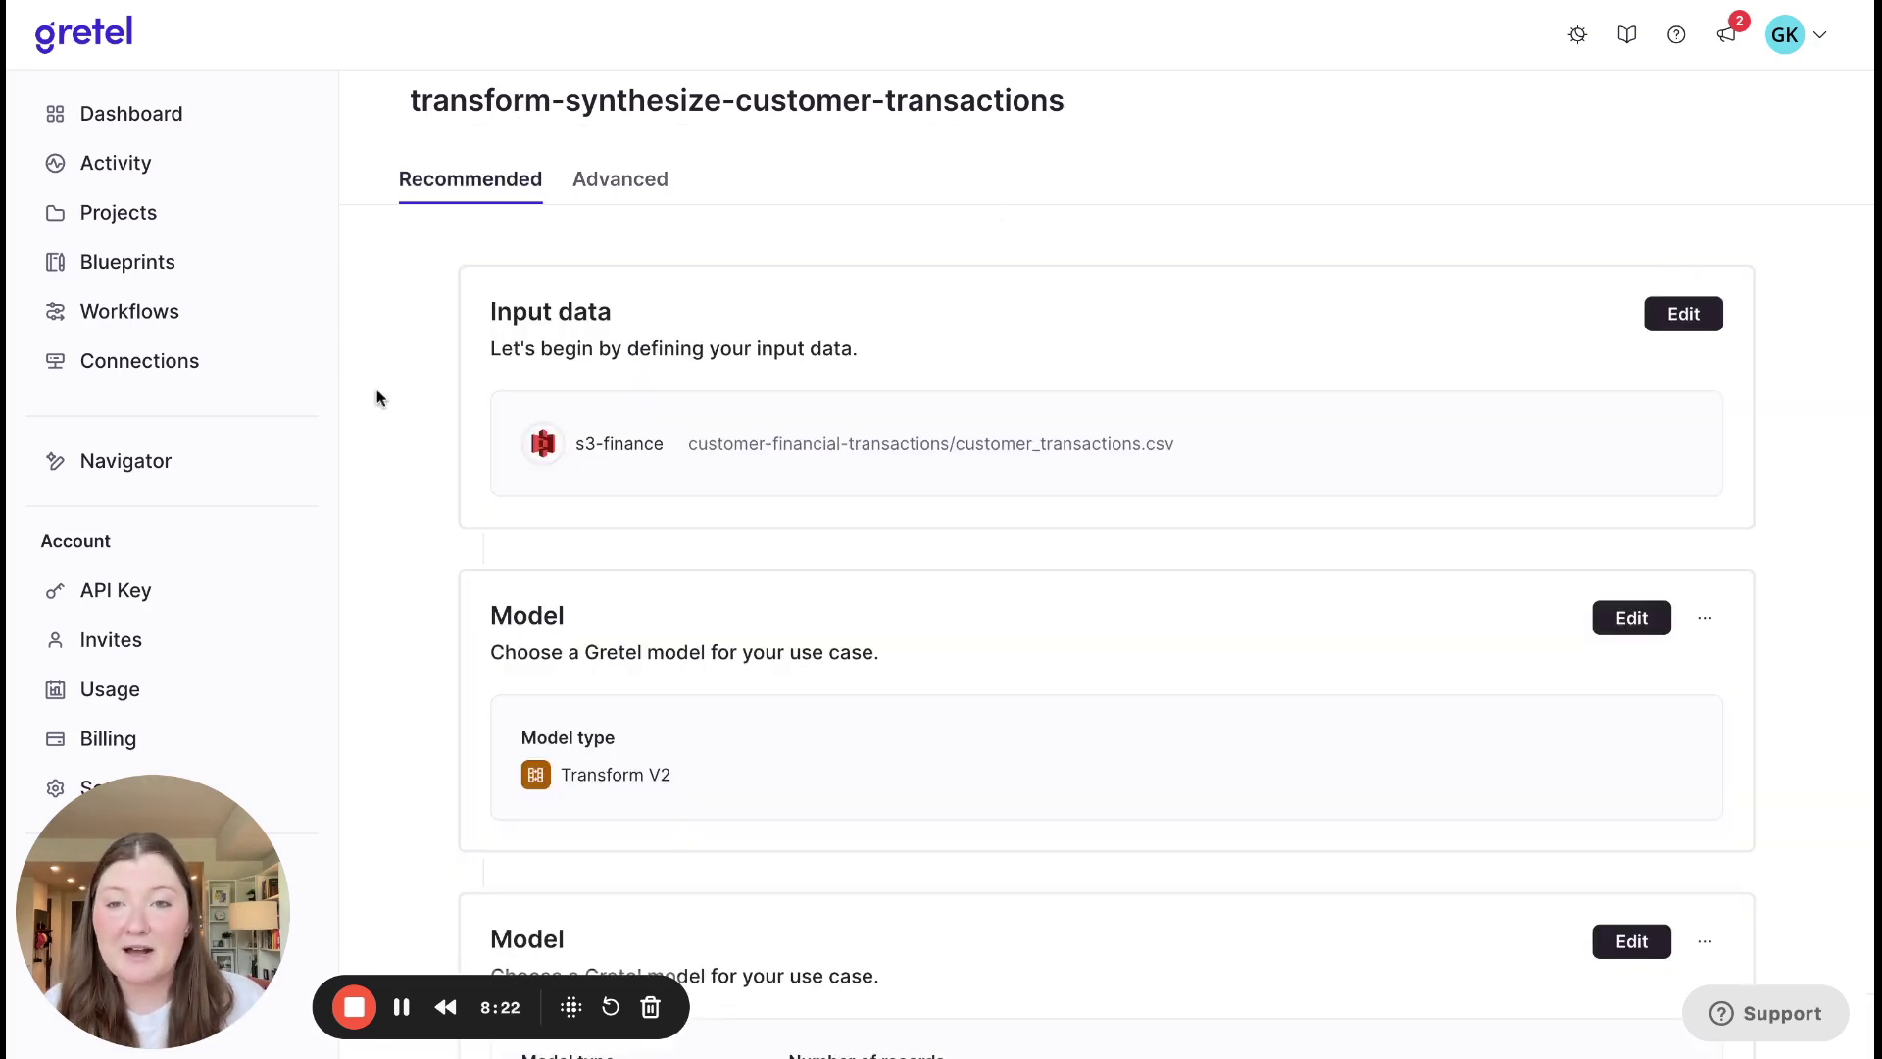
scroll(377, 397, down, 10)
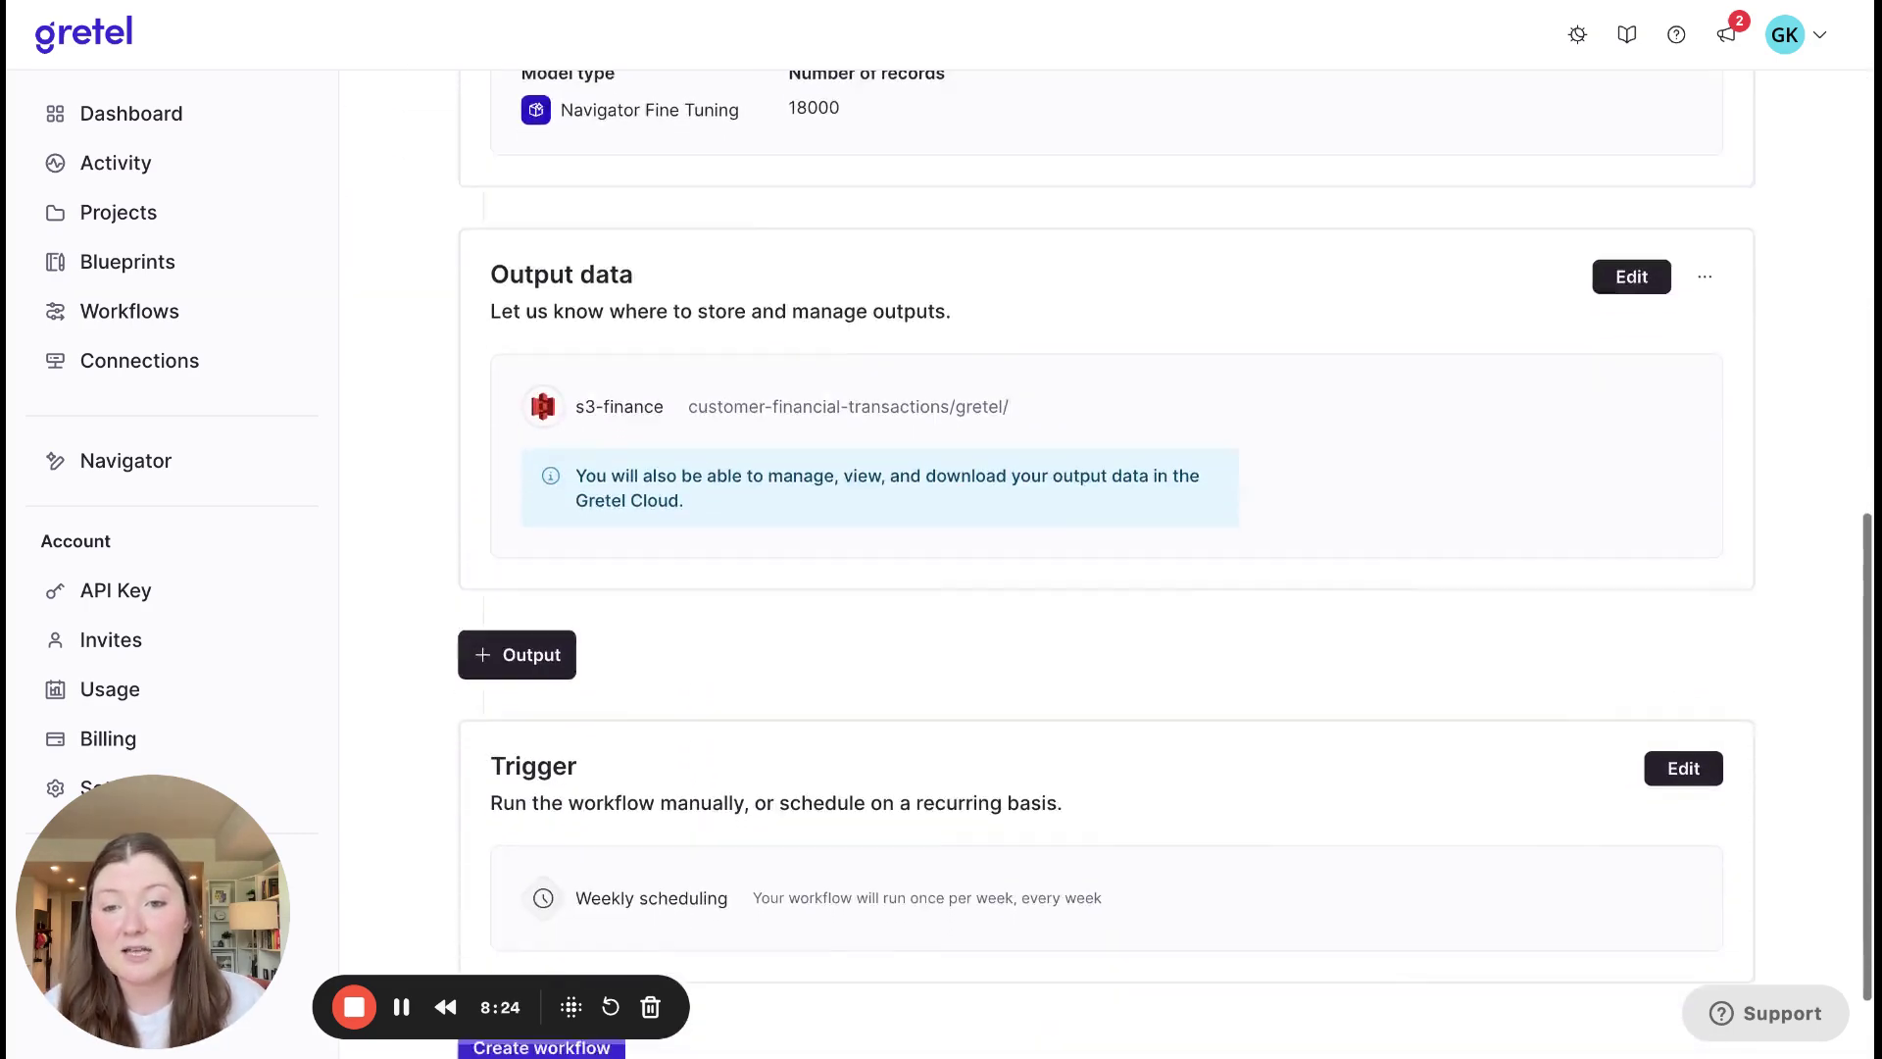
scroll(614, 768, down, 2)
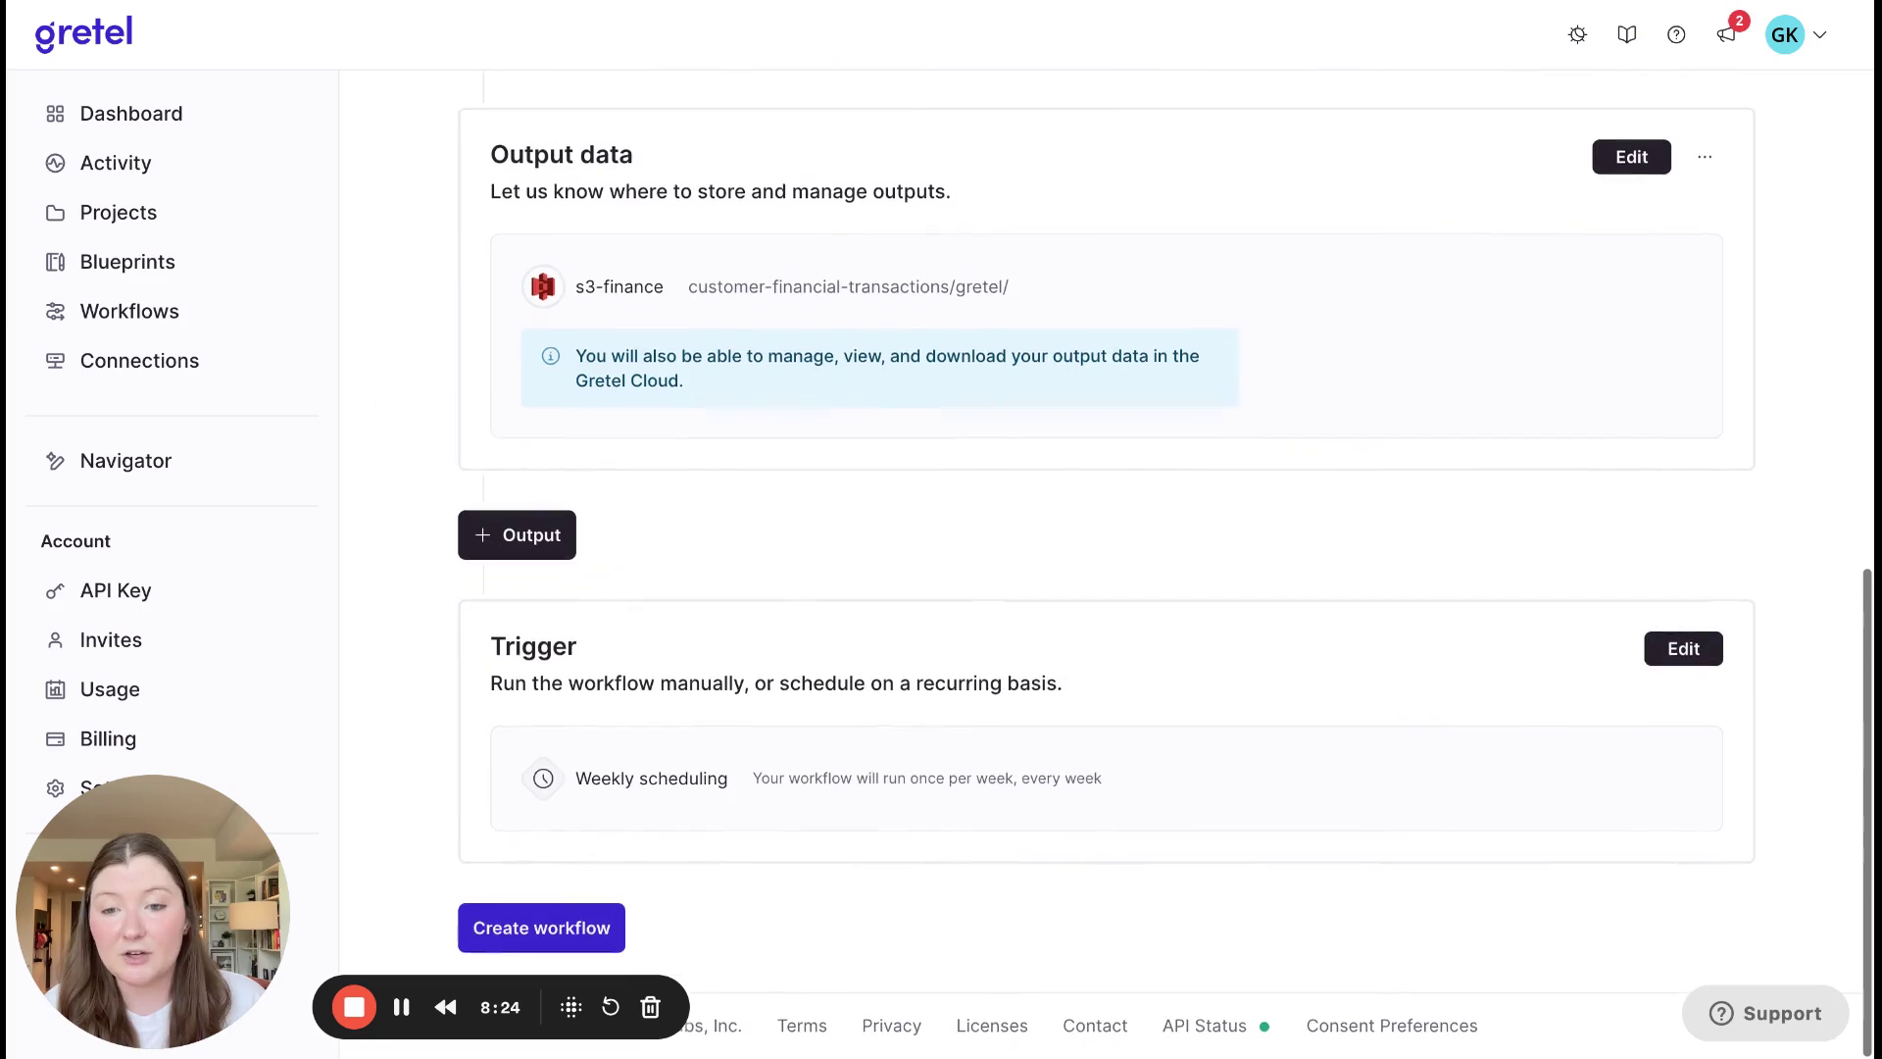
click(591, 931)
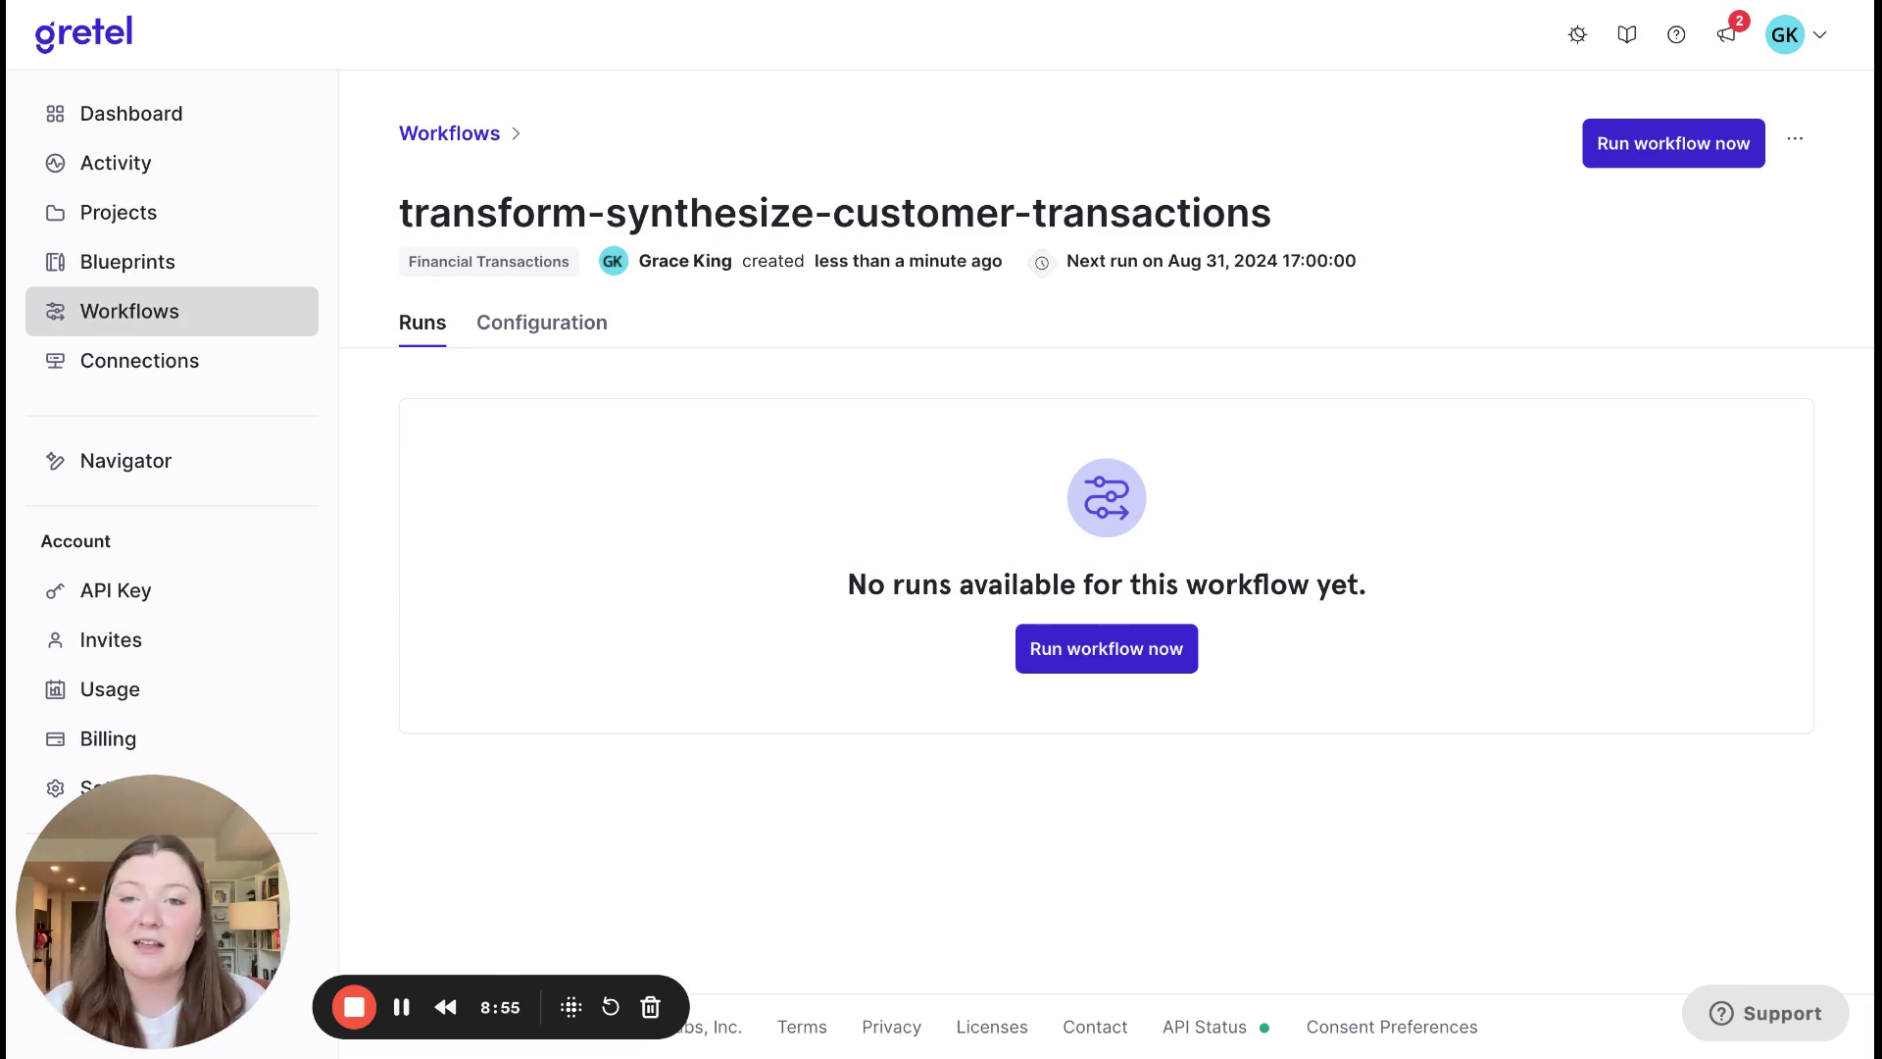
Run the transform-synthesize-customer-transactions workflow immediately and open the new run's details
click(1123, 651)
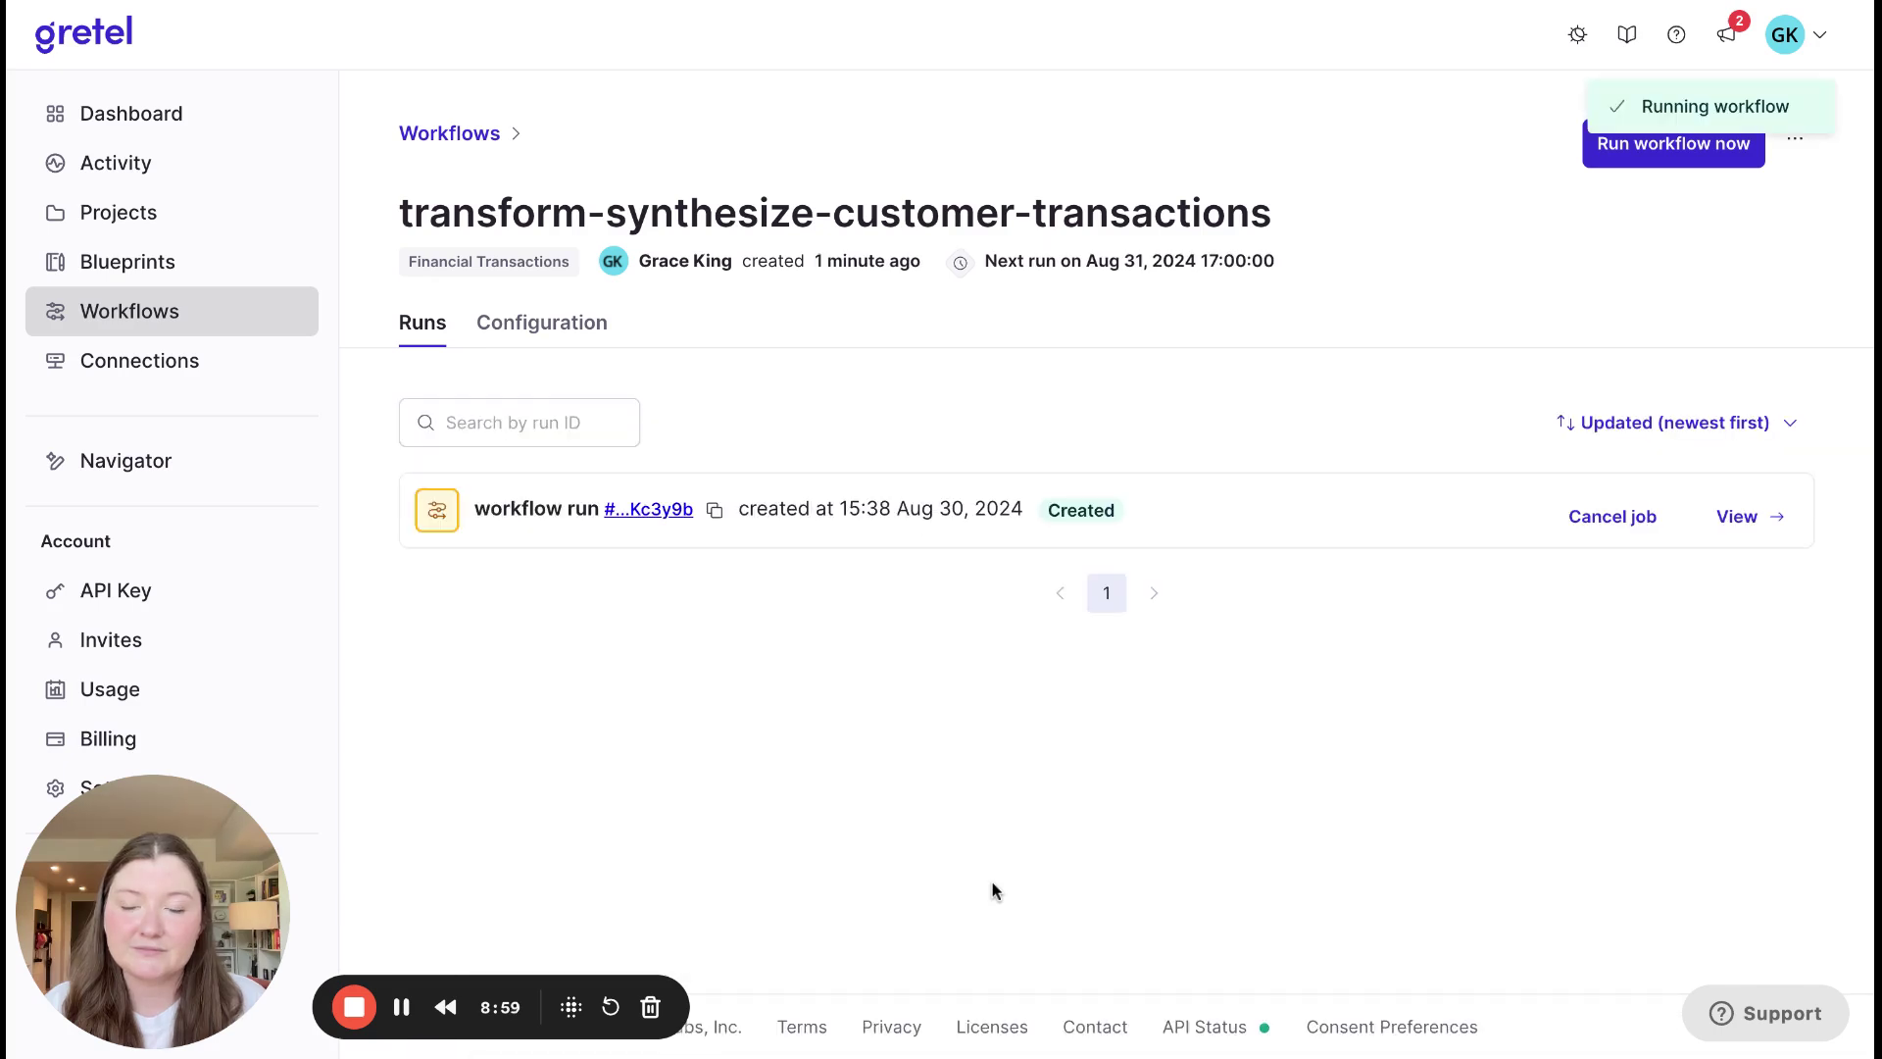
click(1744, 515)
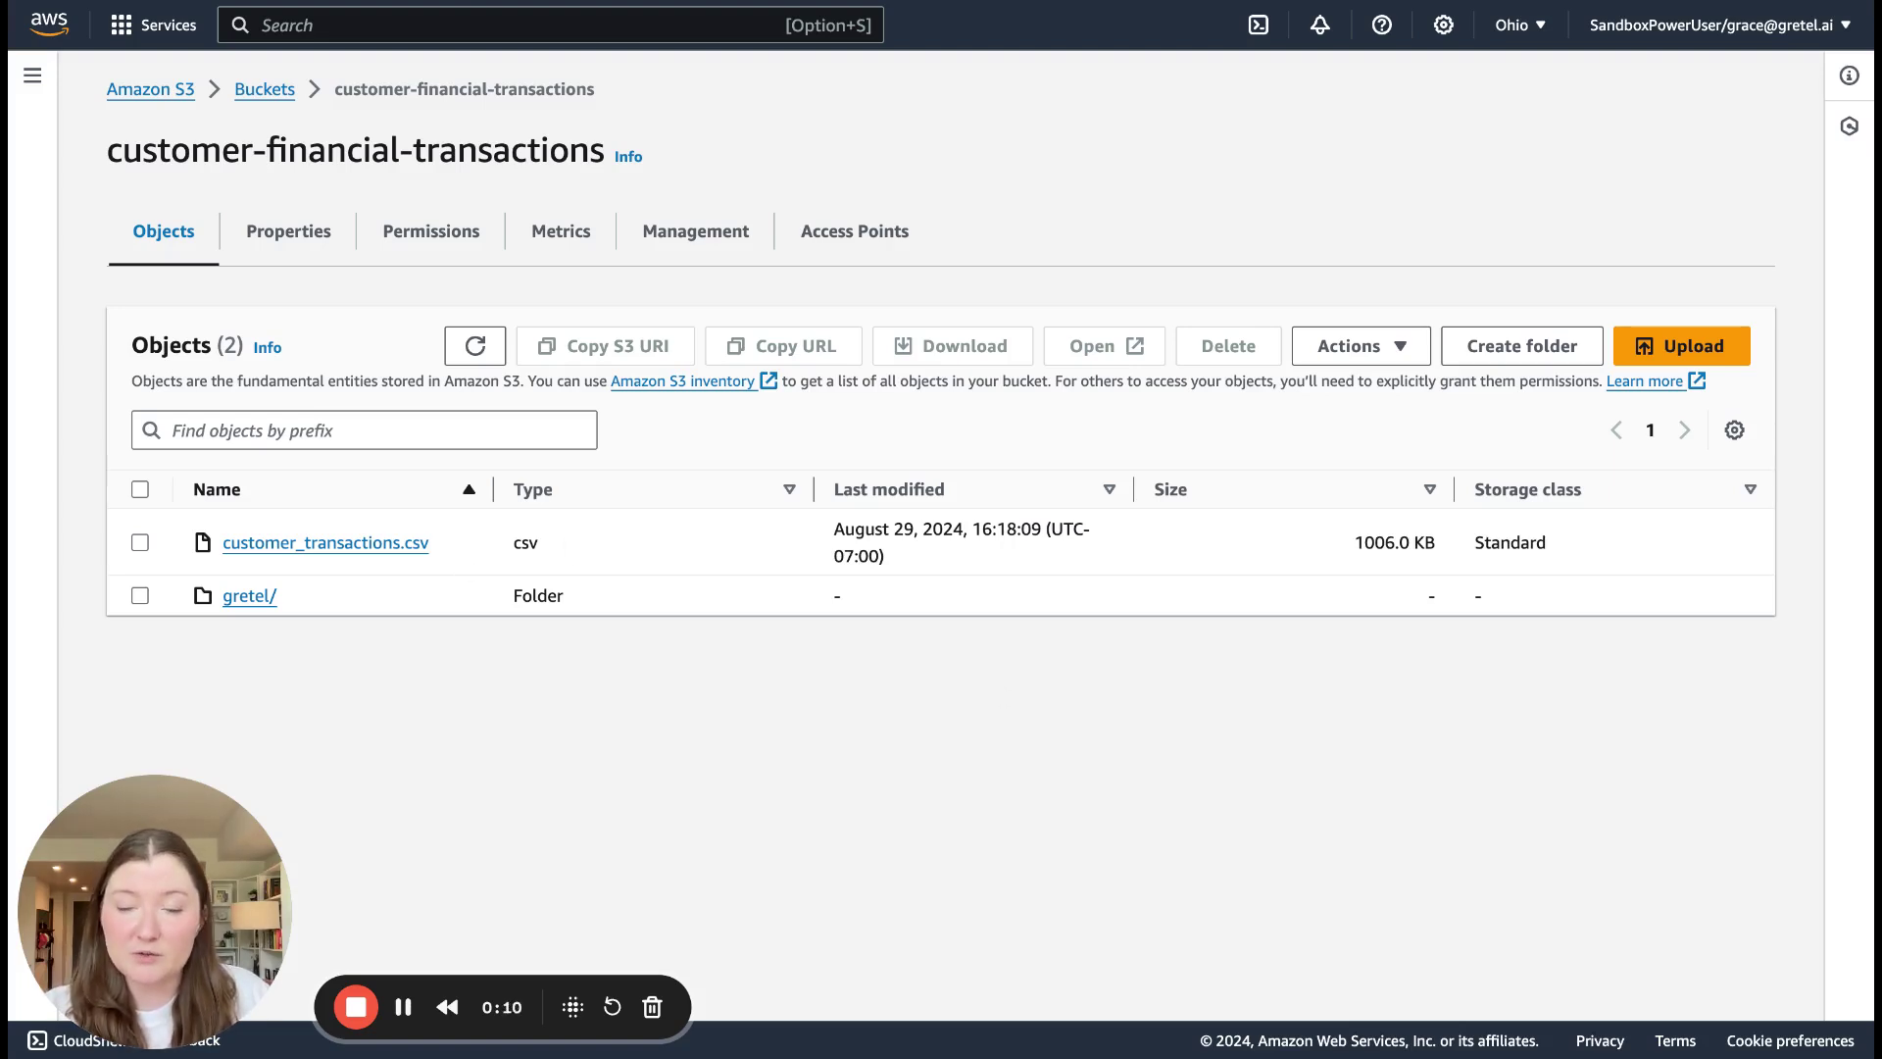
Switch to the customer-financial-transactions bucket in Amazon S3 and open its gretel/ folder
click(250, 598)
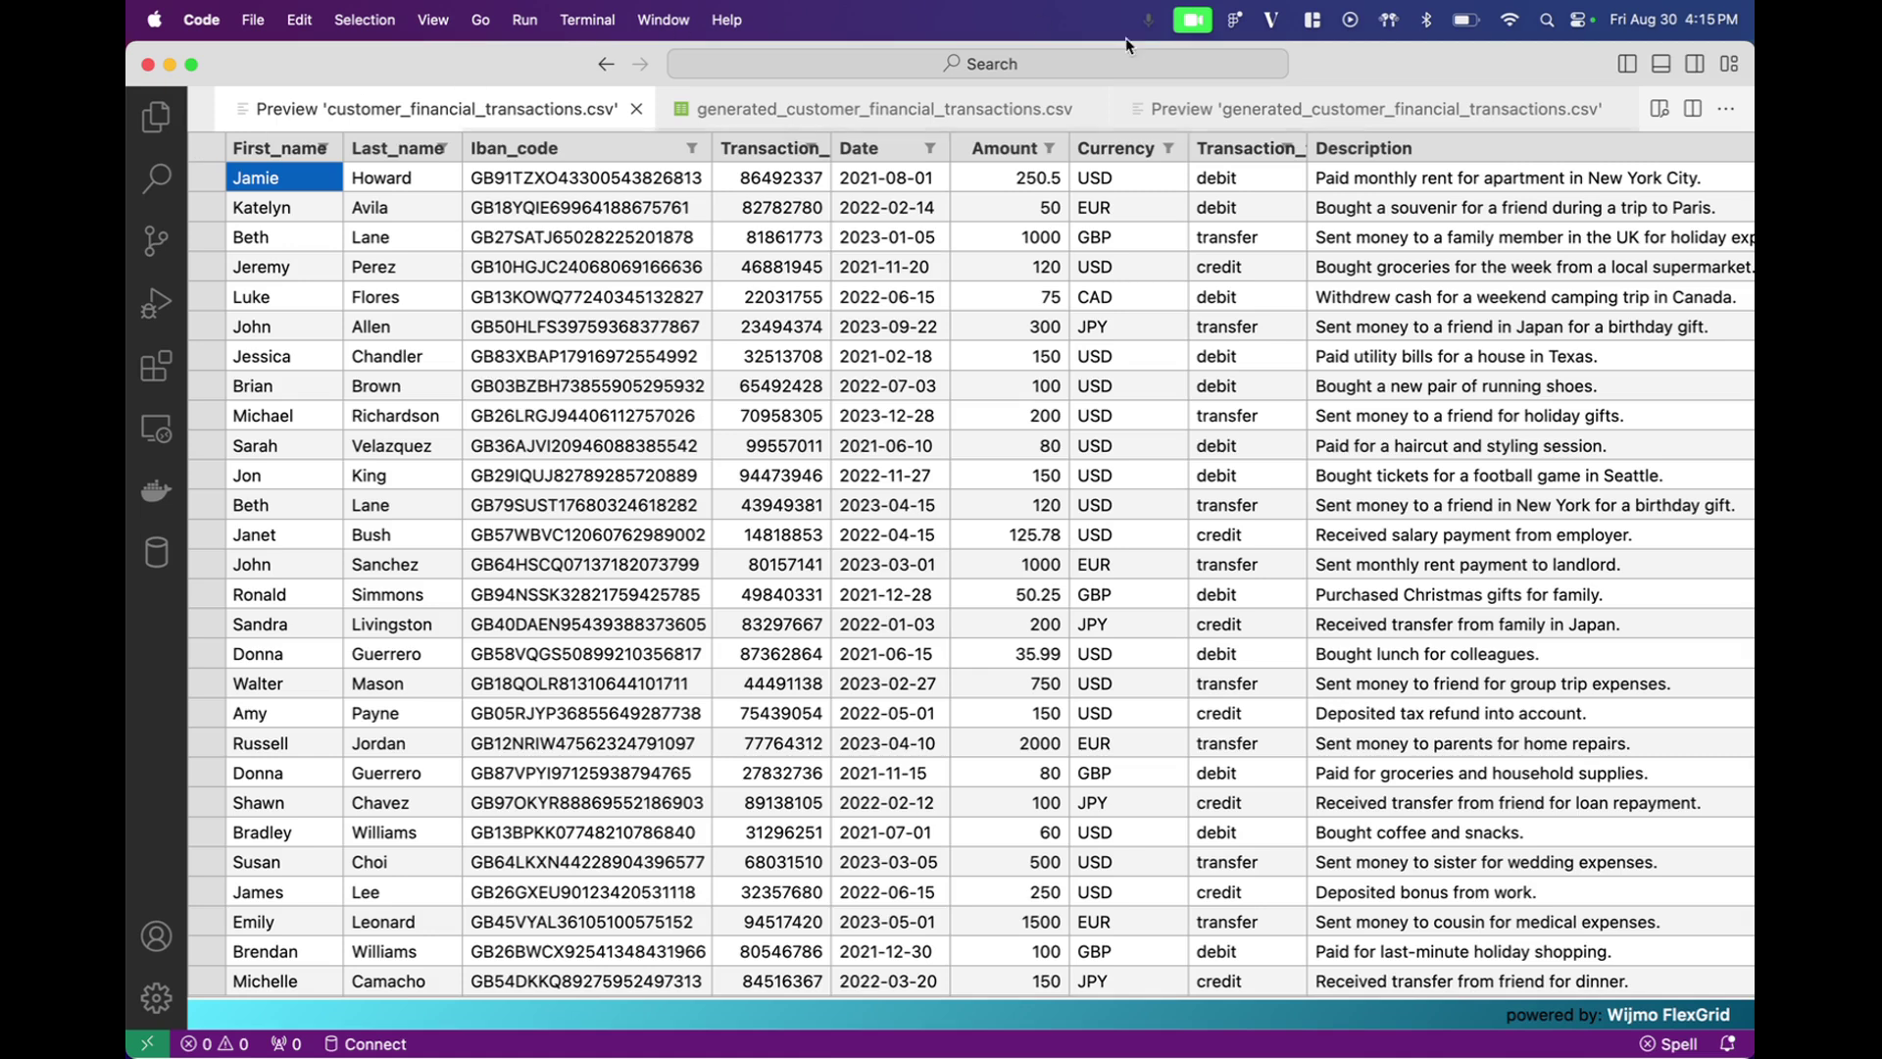
Switch to VS Code and compare the generated_customer_financial_transactions.csv preview with the customer_financial_transactions.csv preview, including the description columns
click(1387, 119)
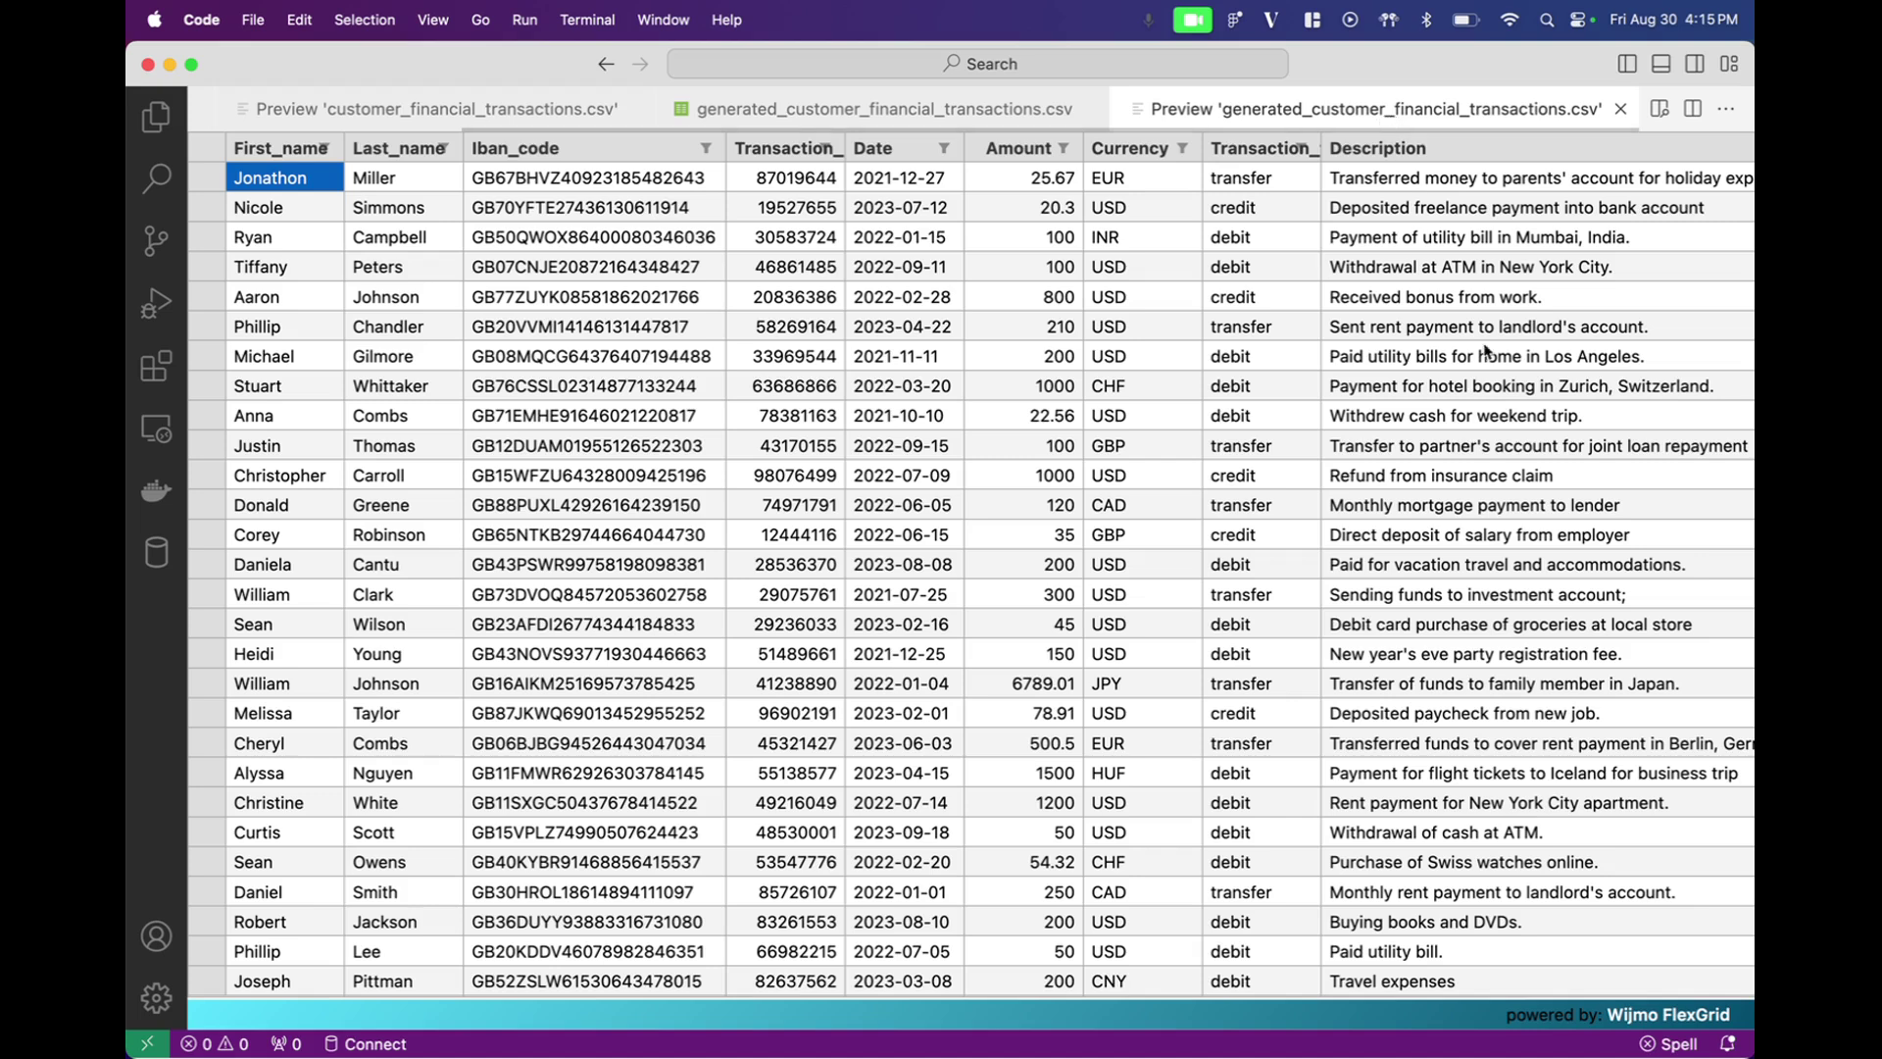
scroll(1487, 419, right, 3)
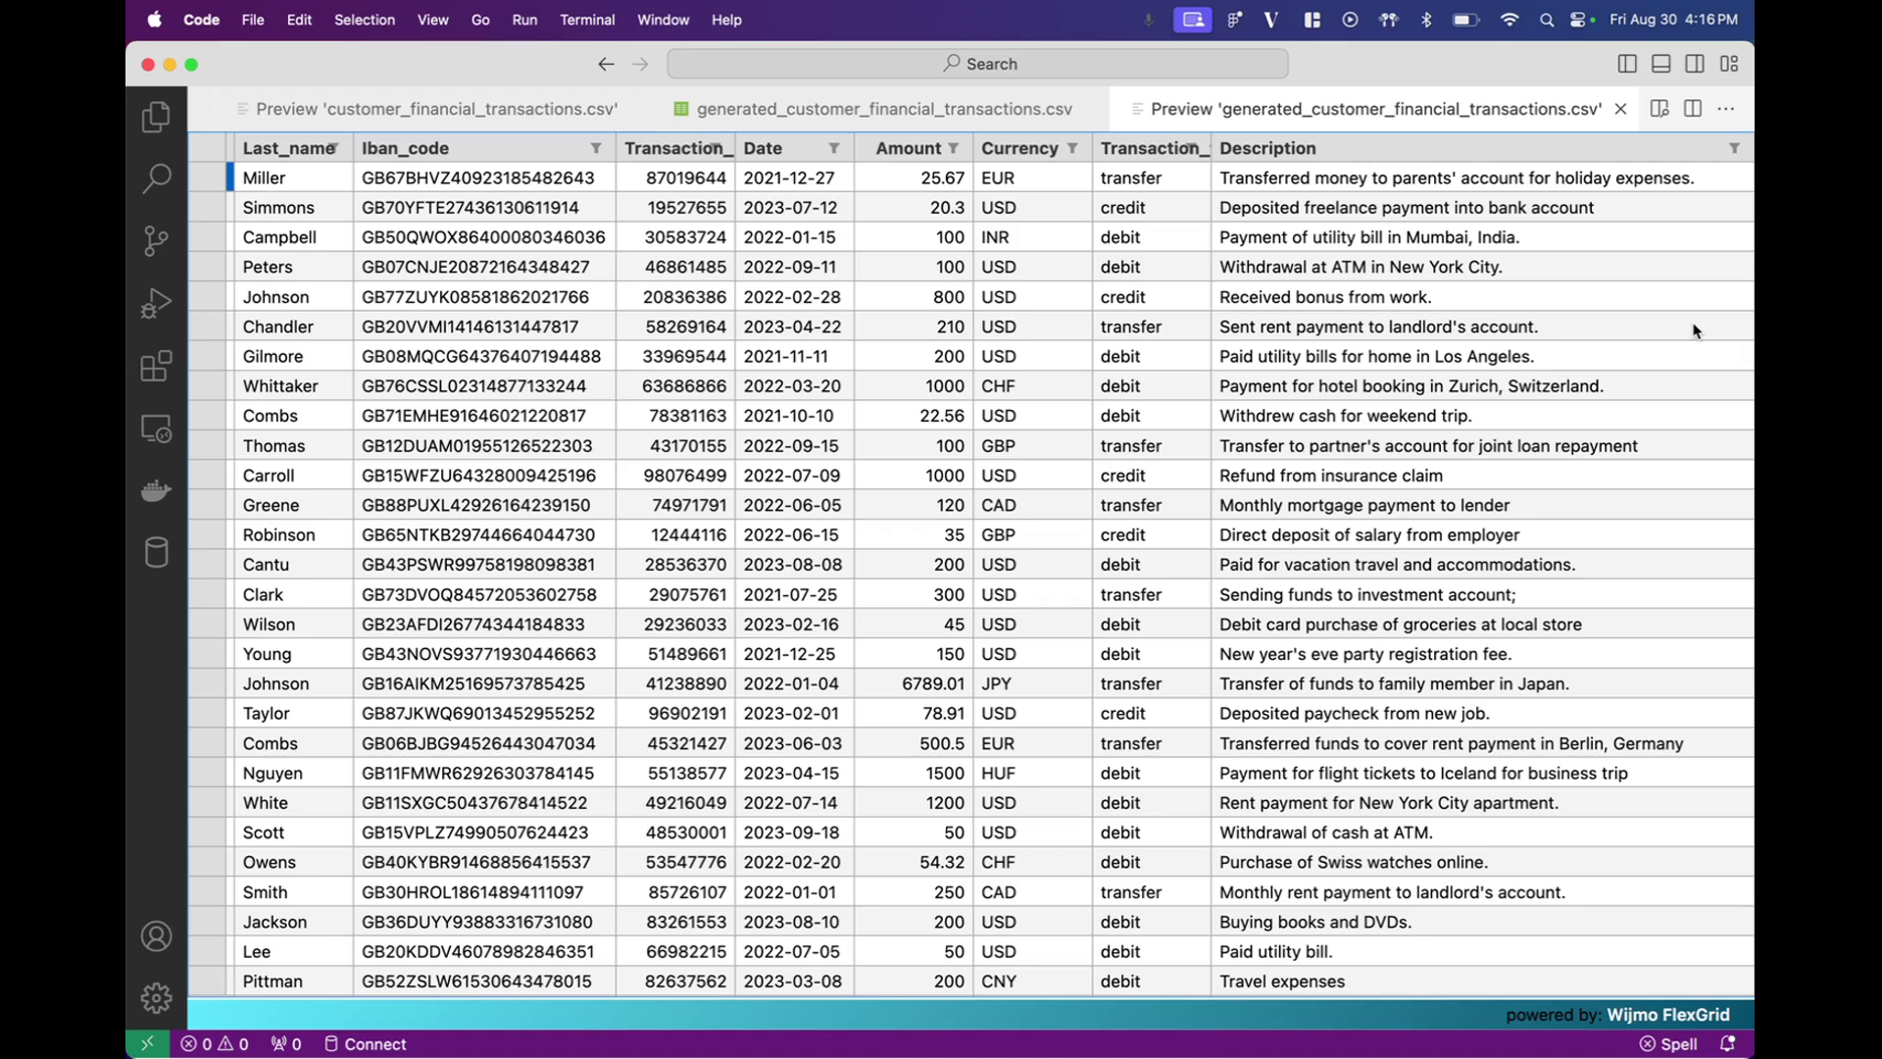
click(448, 112)
scroll(1026, 352, right, 2)
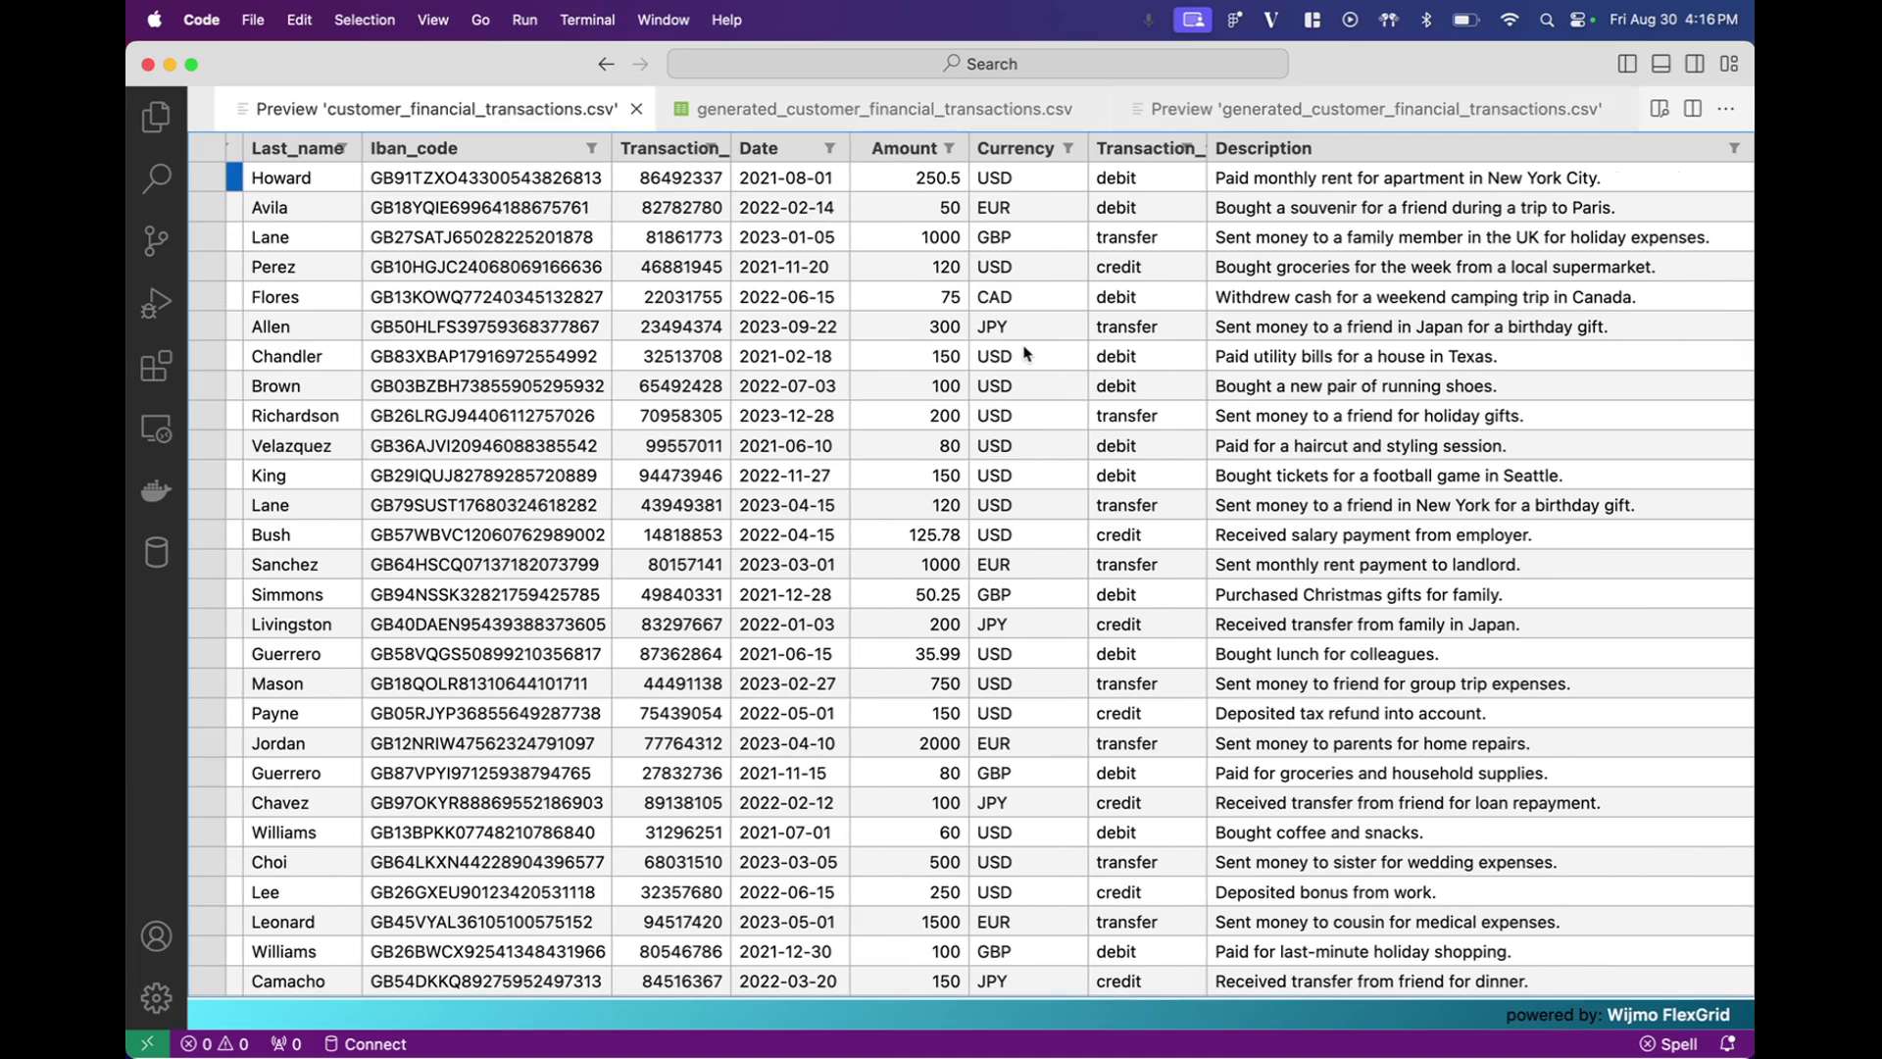